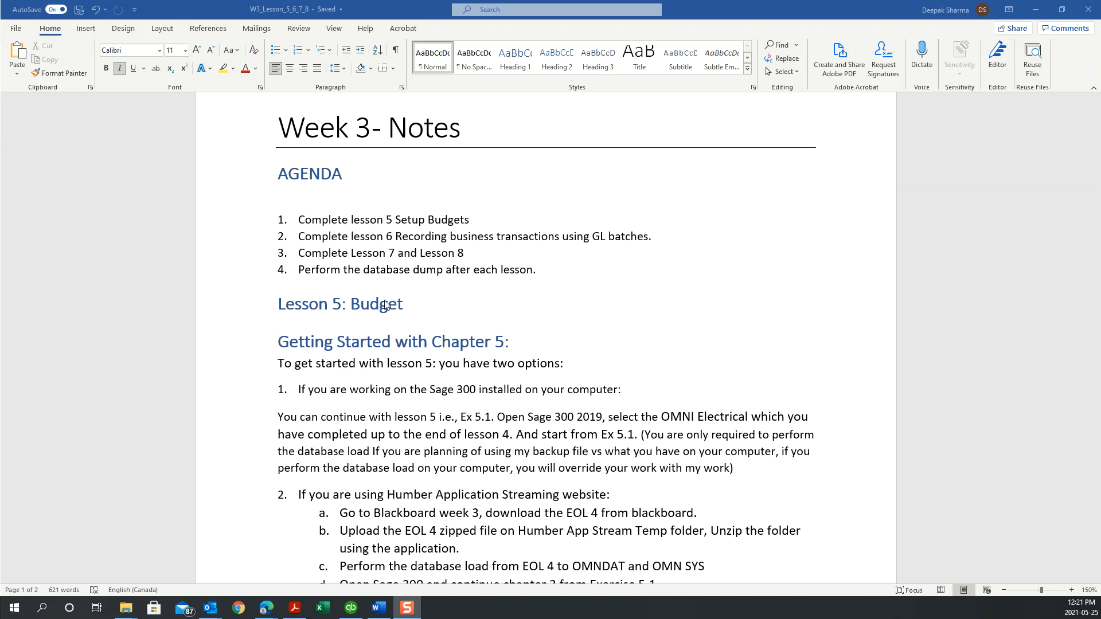
# Step: Scroll the Word notes down to the four Lesson 5 Humber App Stream steps
pyautogui.scroll(-1, 378, 265)
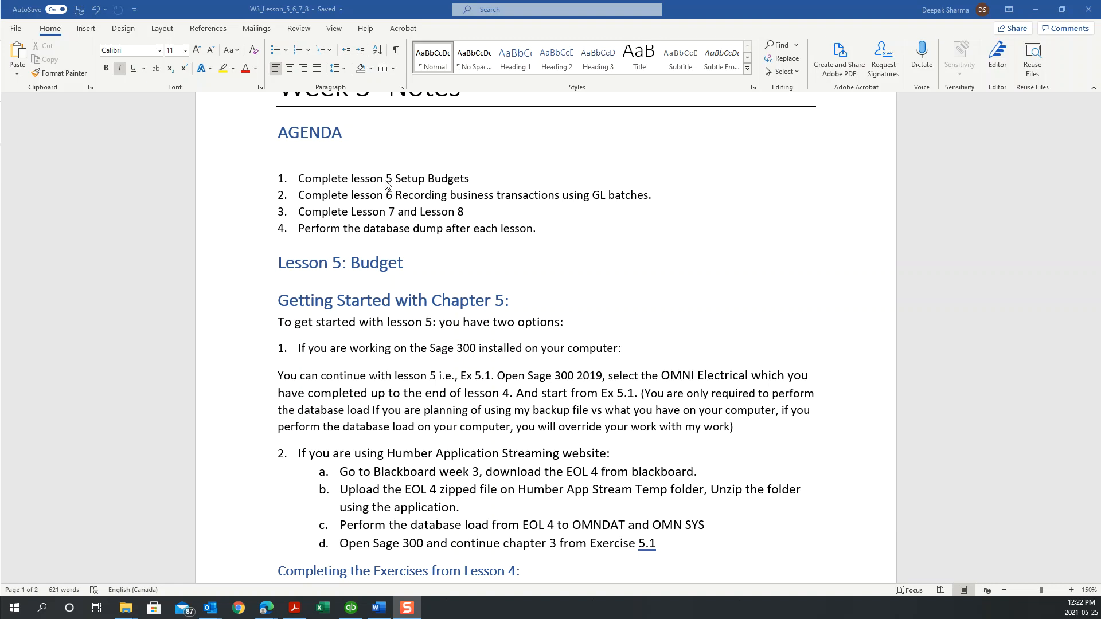
pyautogui.scroll(-3, 333, 299)
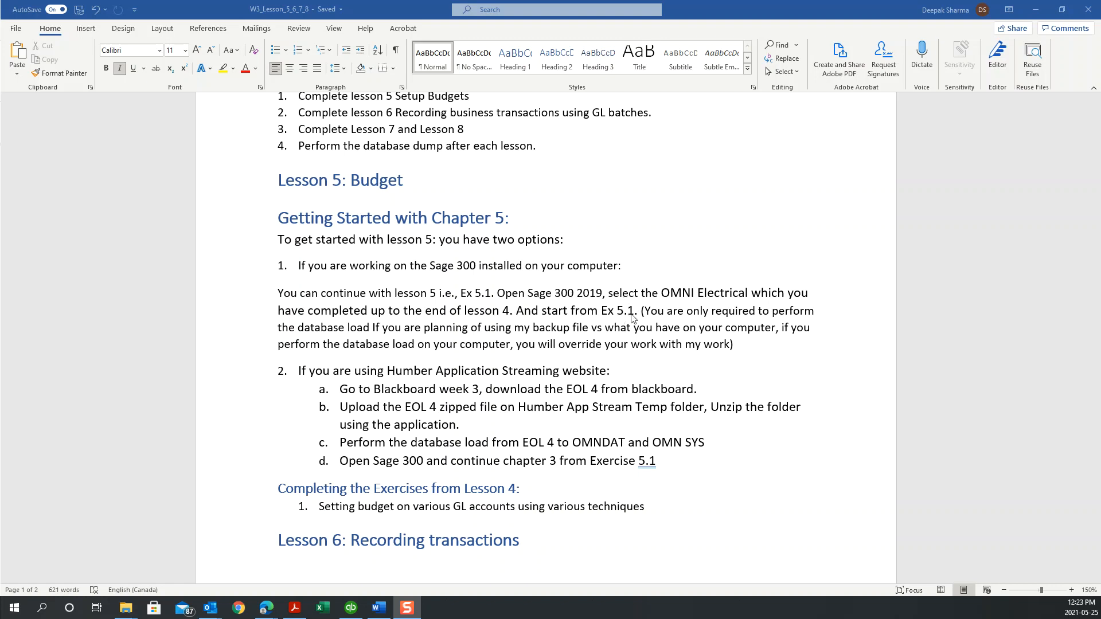
pyautogui.scroll(-1, 464, 451)
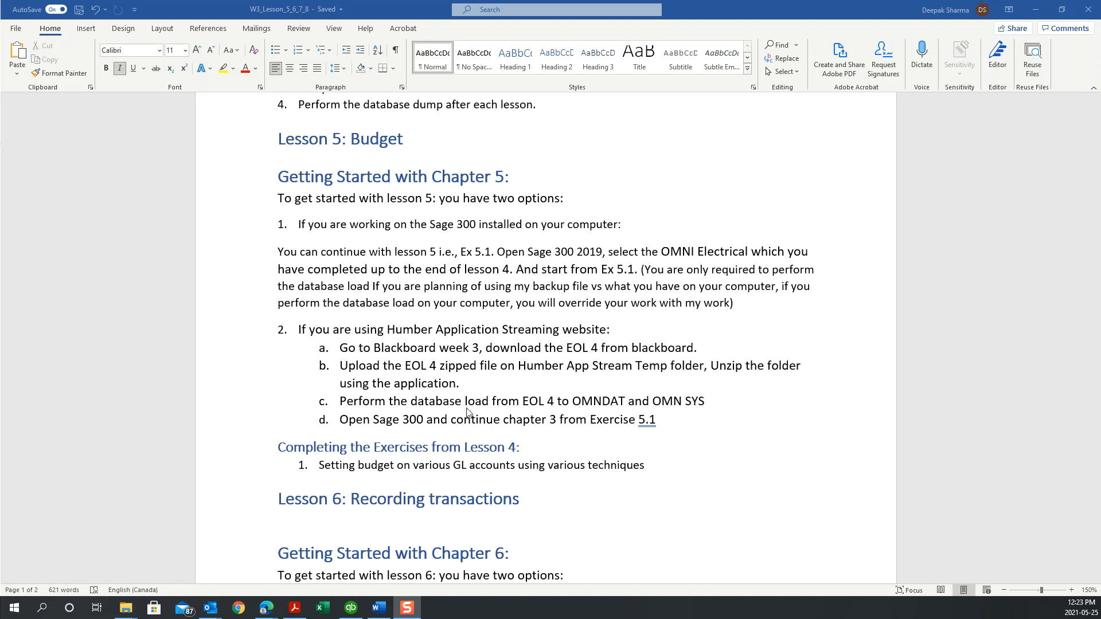
# Step: Download EOL_4.zip from the Week 3 OMNI Database files and maximize its Downloads folder
pyautogui.moveTo(266, 608)
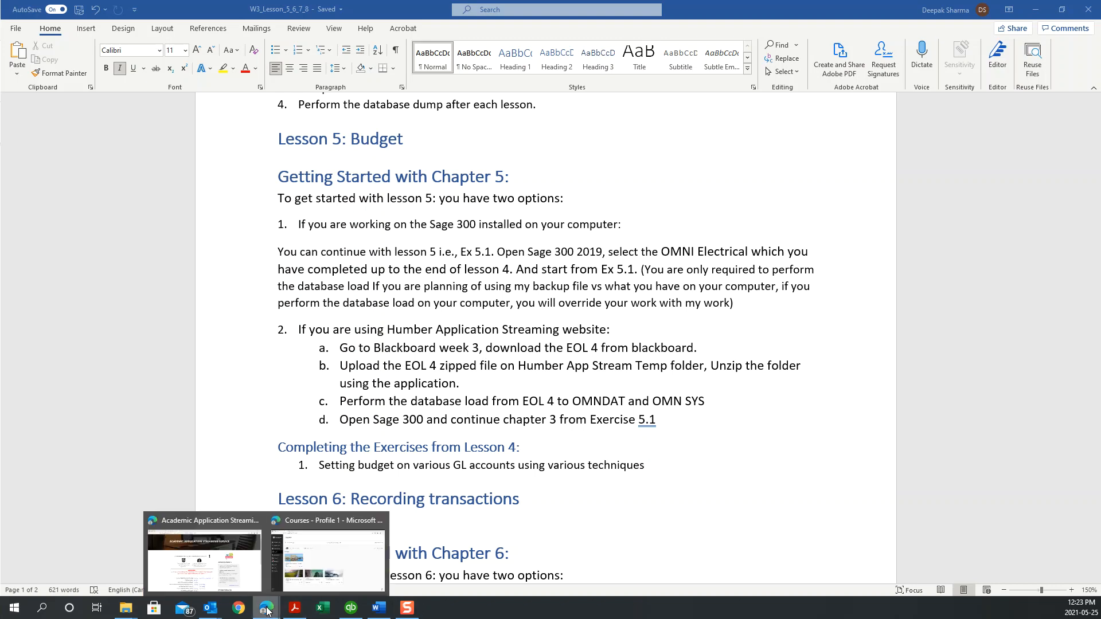
pyautogui.click(237, 545)
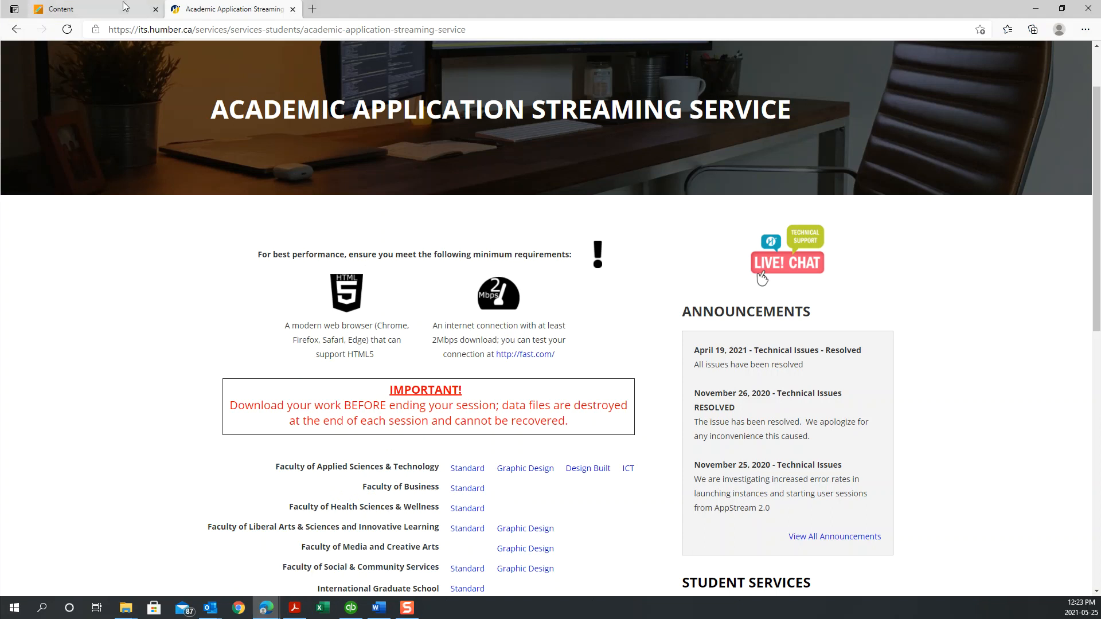
pyautogui.click(106, 7)
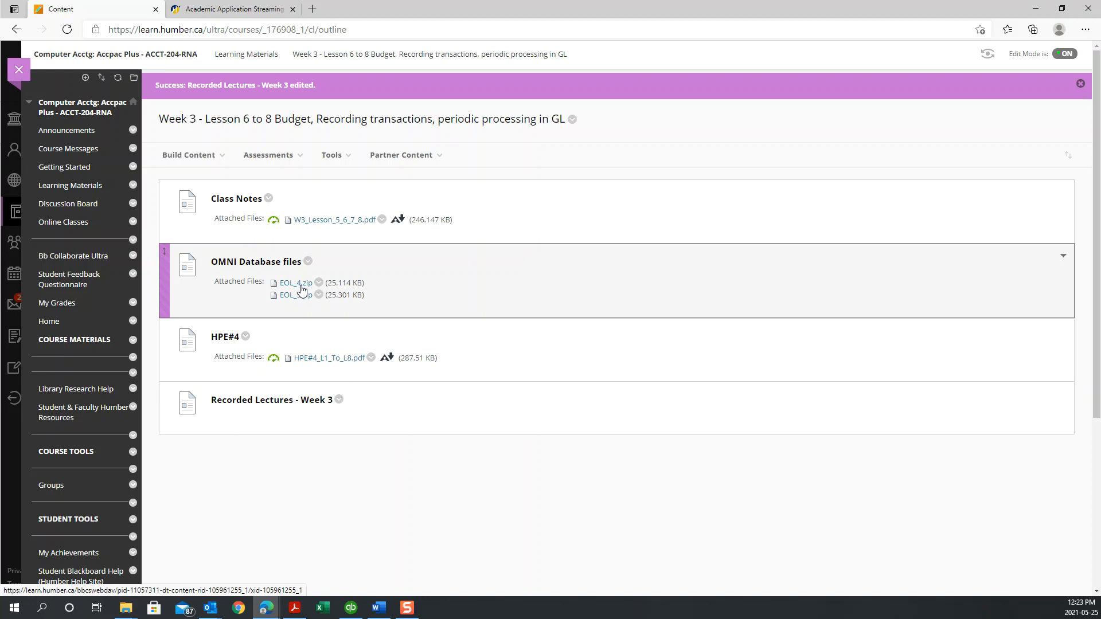
pyautogui.click(302, 284)
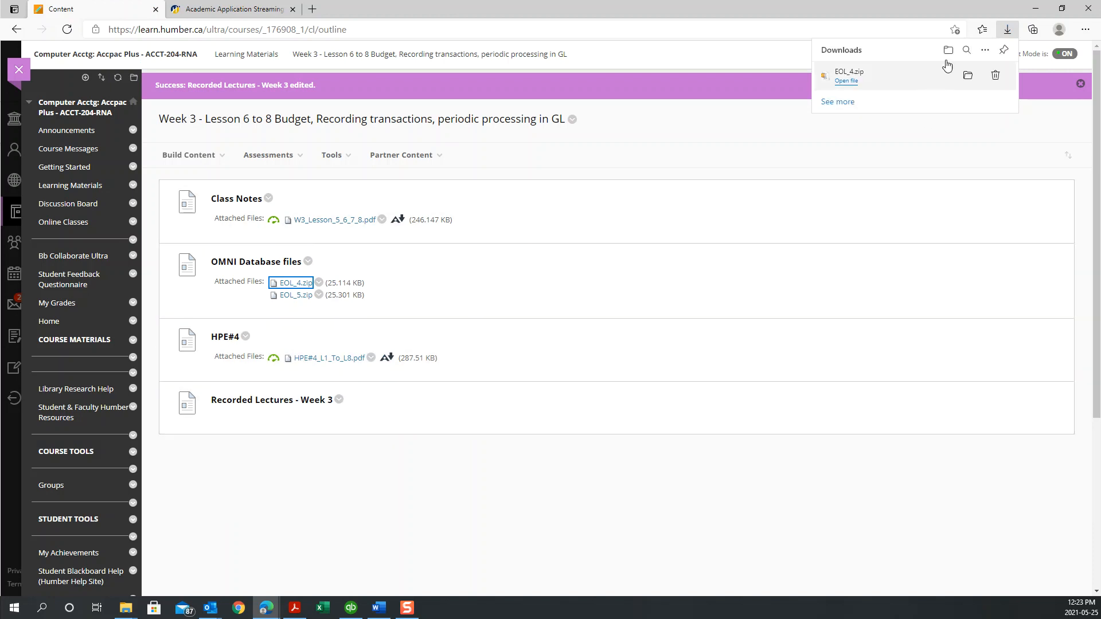
pyautogui.click(967, 78)
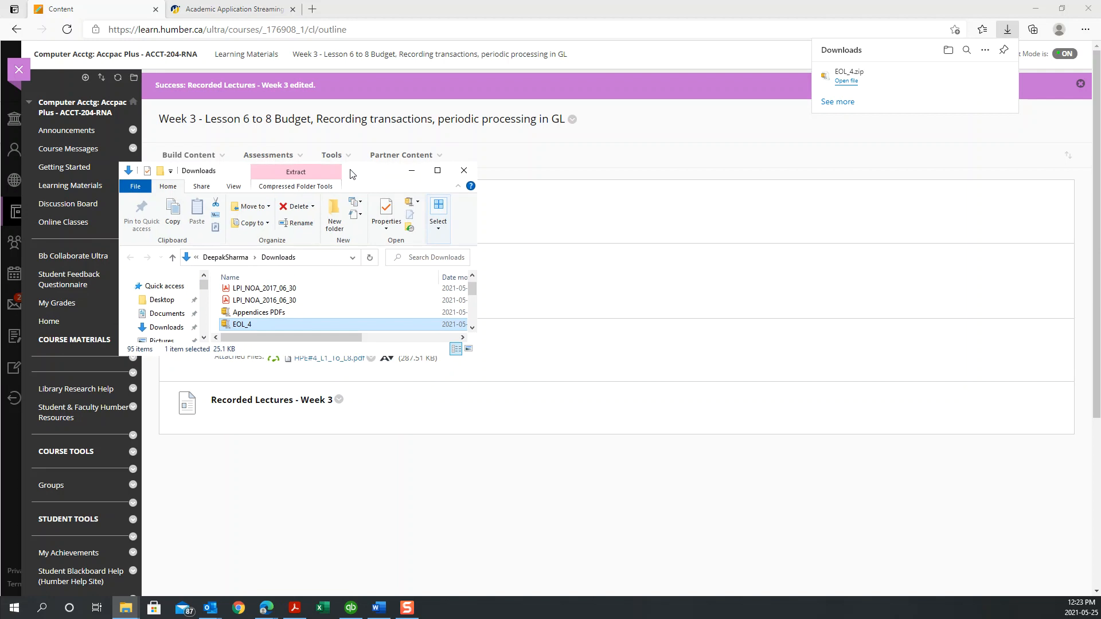
pyautogui.doubleClick(431, 172)
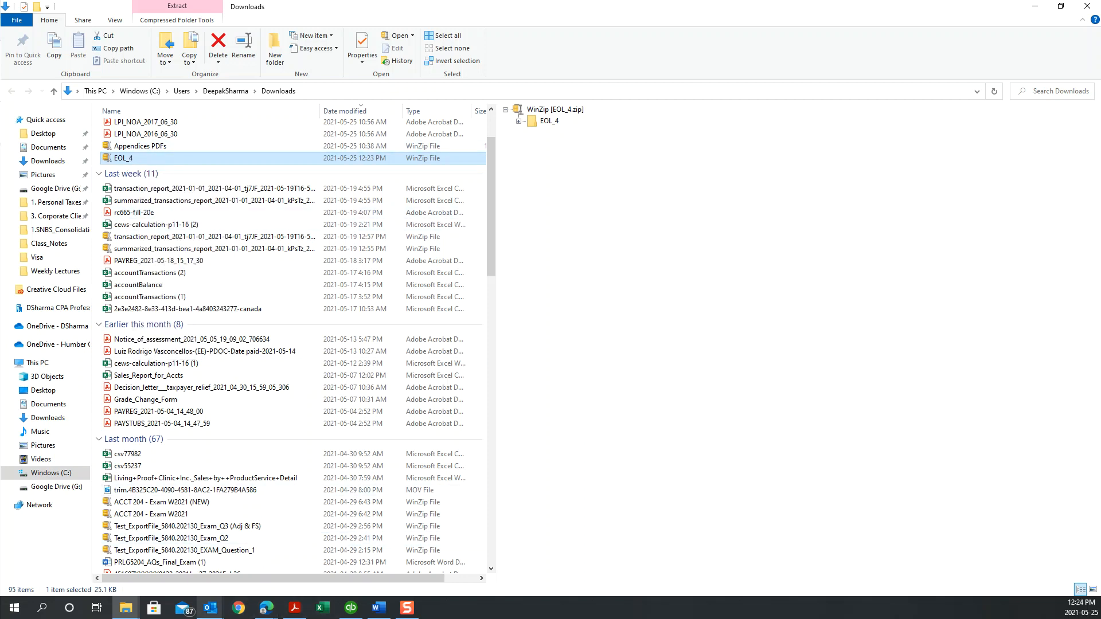
# Step: Confirm the 25.1 KB EOL_4.zip is in Downloads, then restore the window's smaller size
pyautogui.click(267, 609)
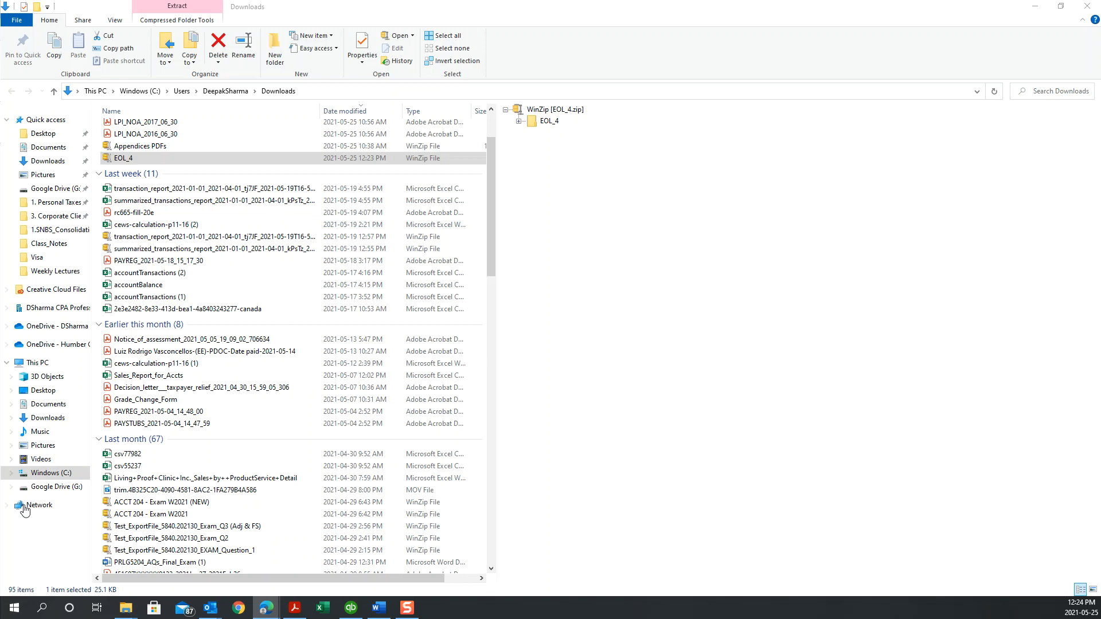
pyautogui.click(1060, 5)
# Step: Sign in to Faculty of Business streaming with the Humber username and password, and launch Sage 300 ERP
pyautogui.click(183, 10)
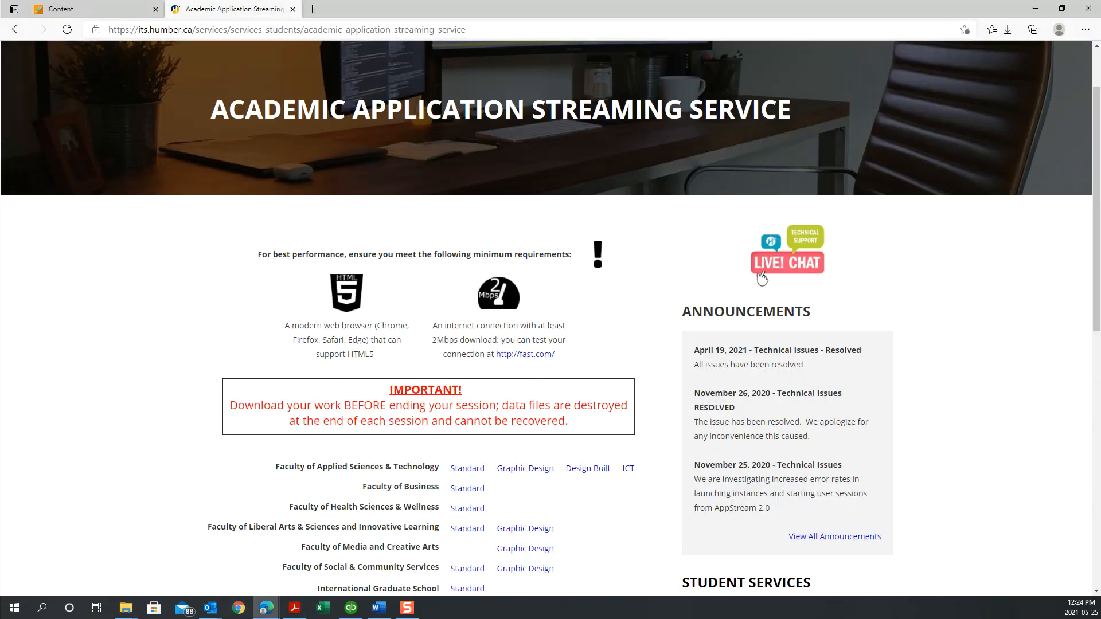
pyautogui.scroll(-1, 476, 327)
pyautogui.scroll(-2, 476, 328)
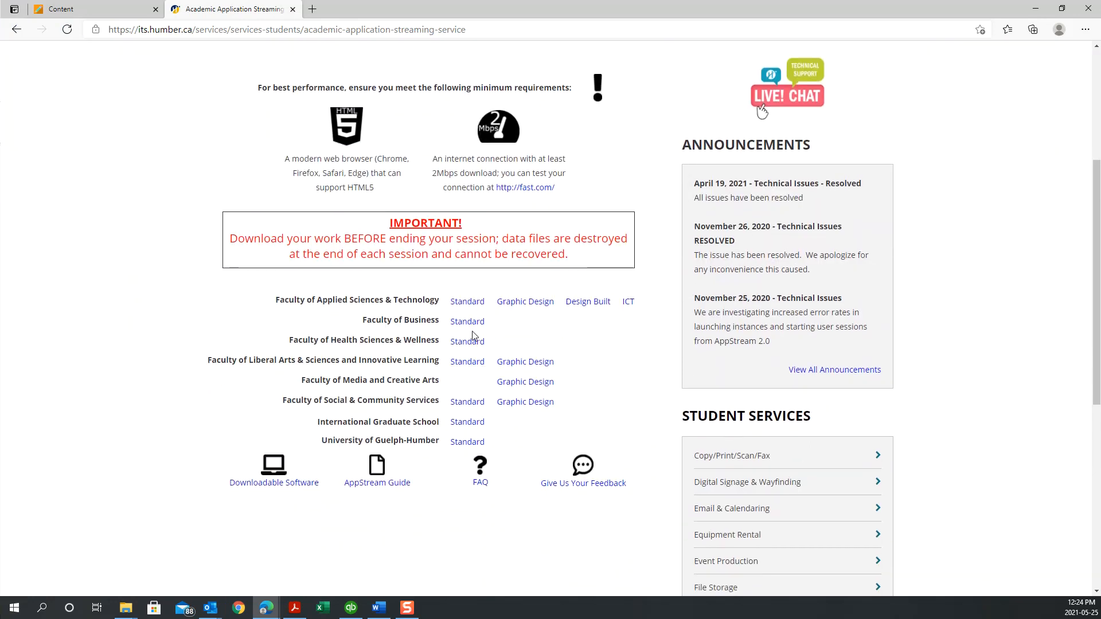
pyautogui.click(469, 321)
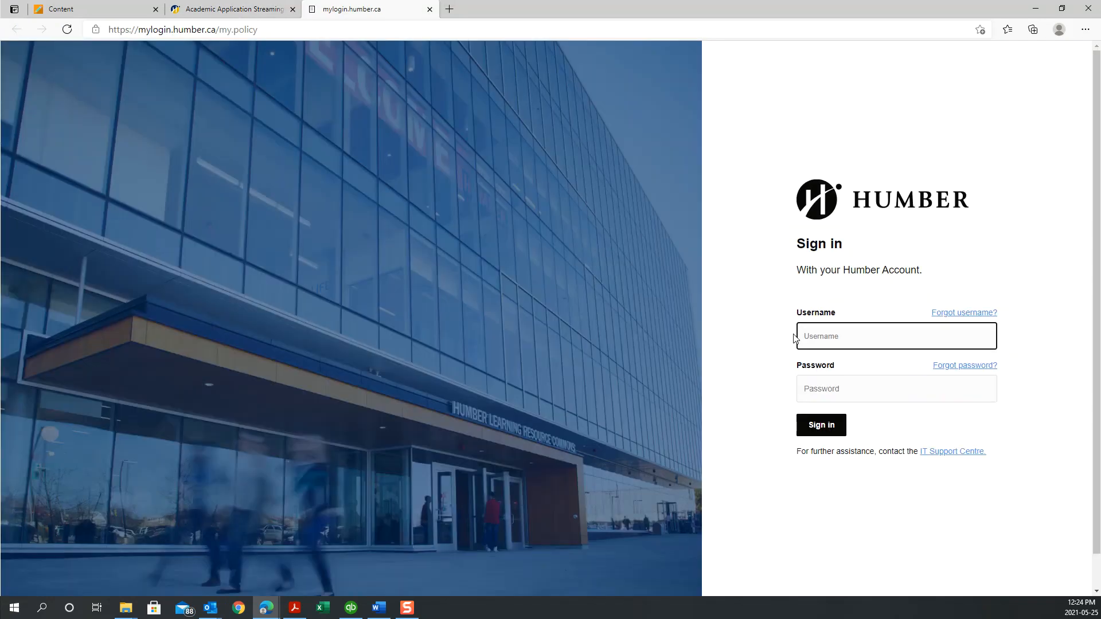
pyautogui.write('sharmade')
pyautogui.press('Tab')
pyautogui.write('*')
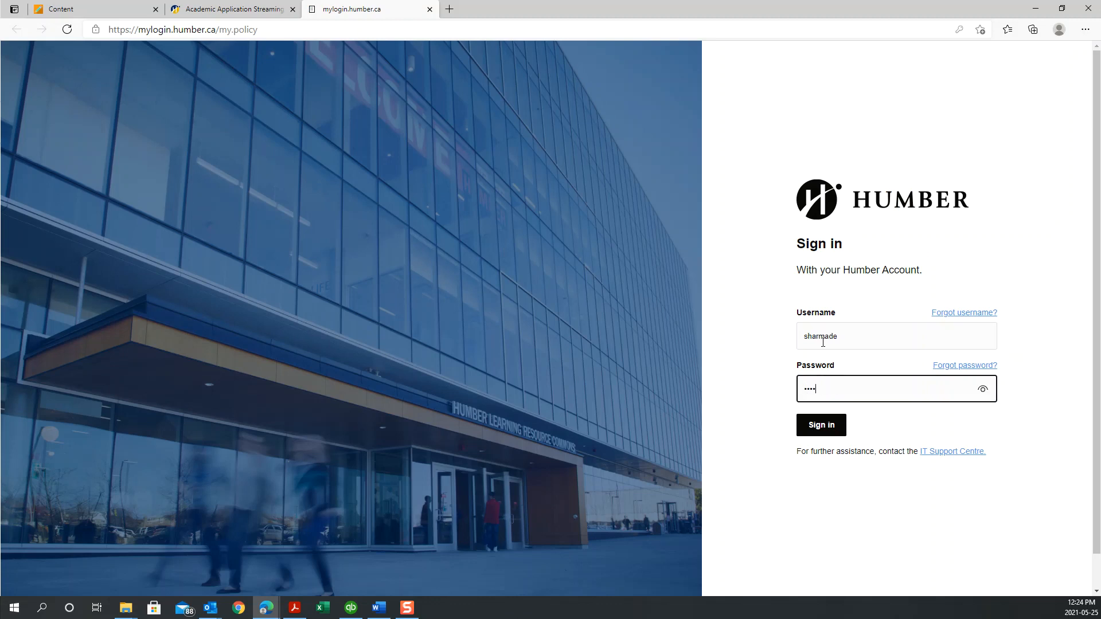
pyautogui.write('*******')
pyautogui.press('Return')
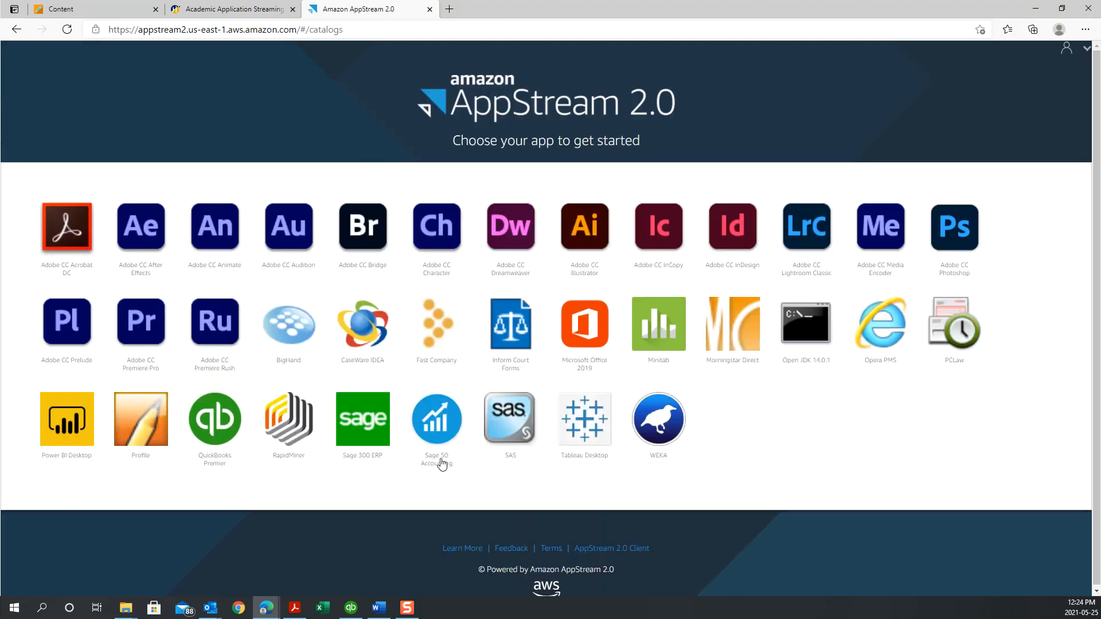
pyautogui.click(383, 420)
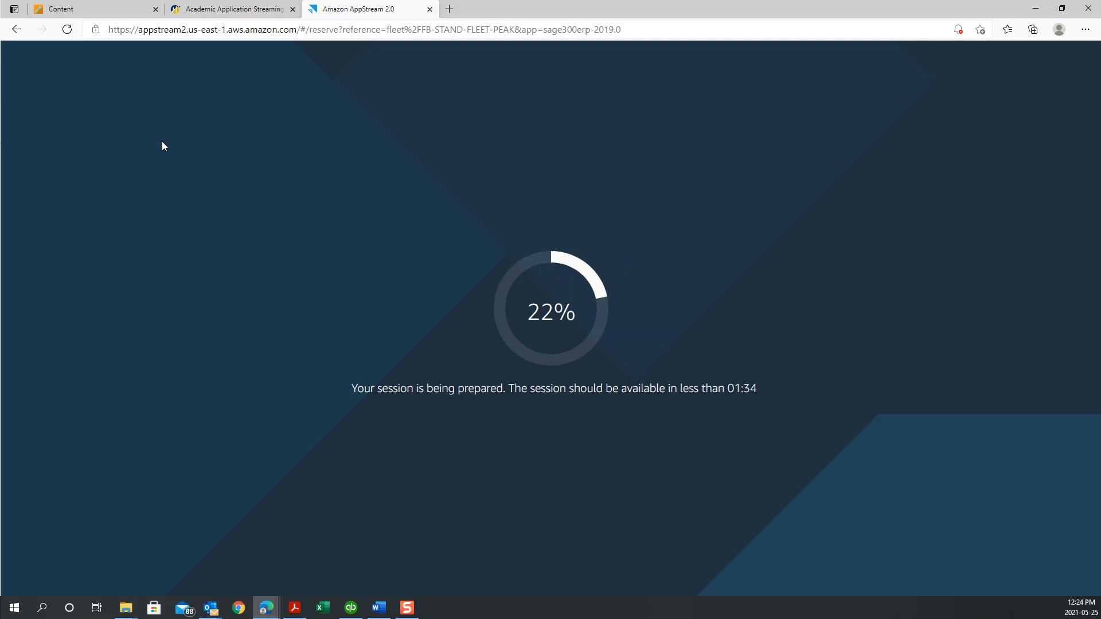
# Step: Return to the Week 3 Blackboard content page while the Sage 300 ERP session prepares
pyautogui.click(122, 10)
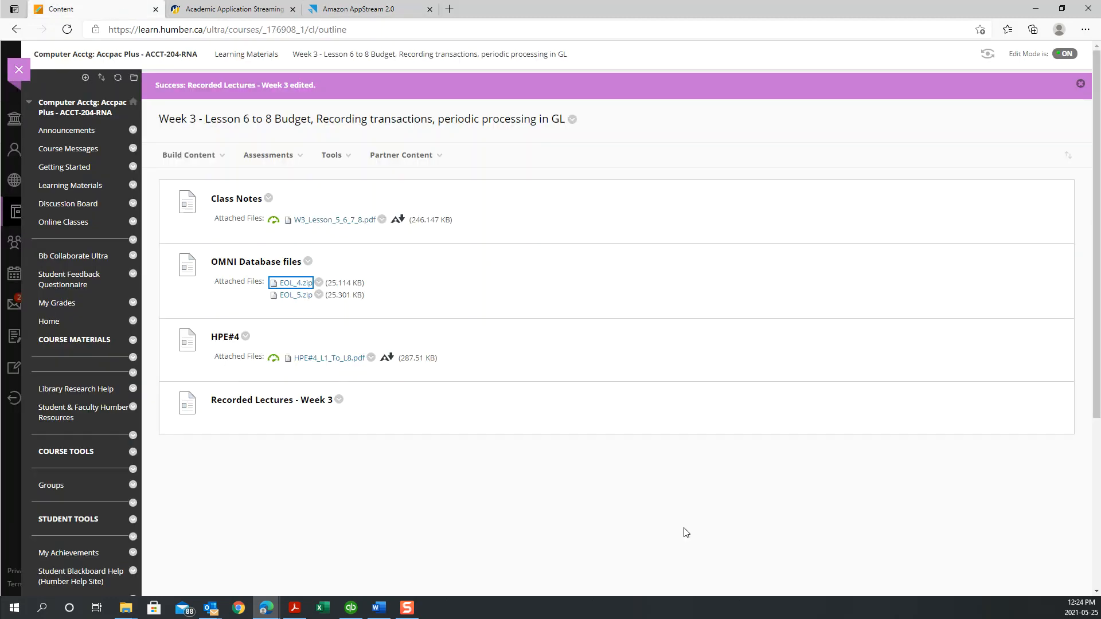
# Step: Monitor the Sage session's loading across tabs, then switch to the ready AppStream Sage launcher
pyautogui.click(413, 482)
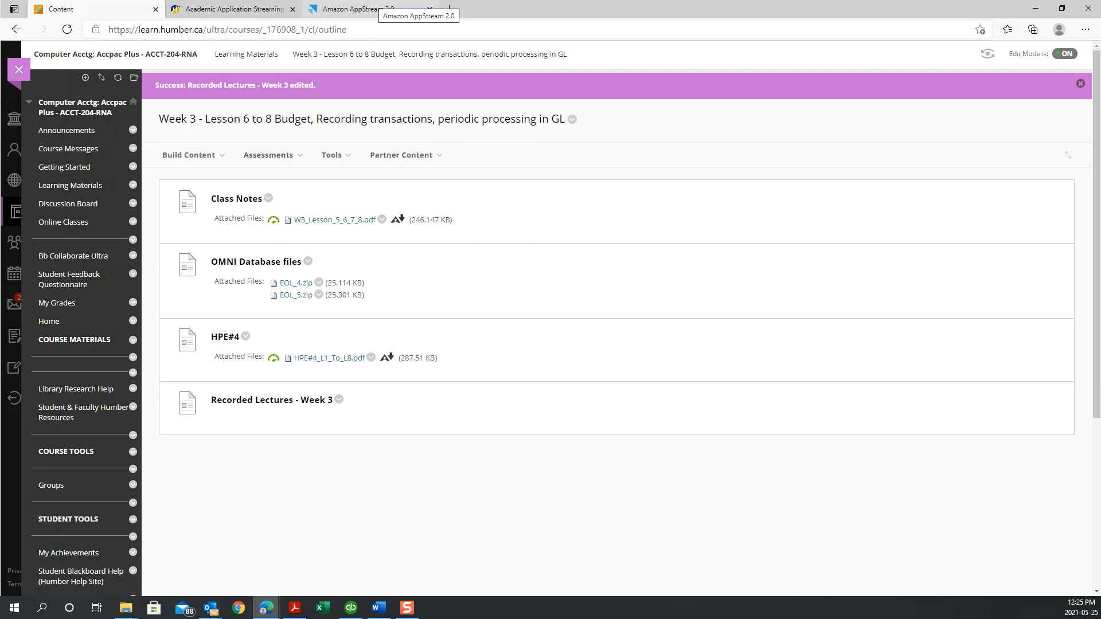
pyautogui.click(368, 7)
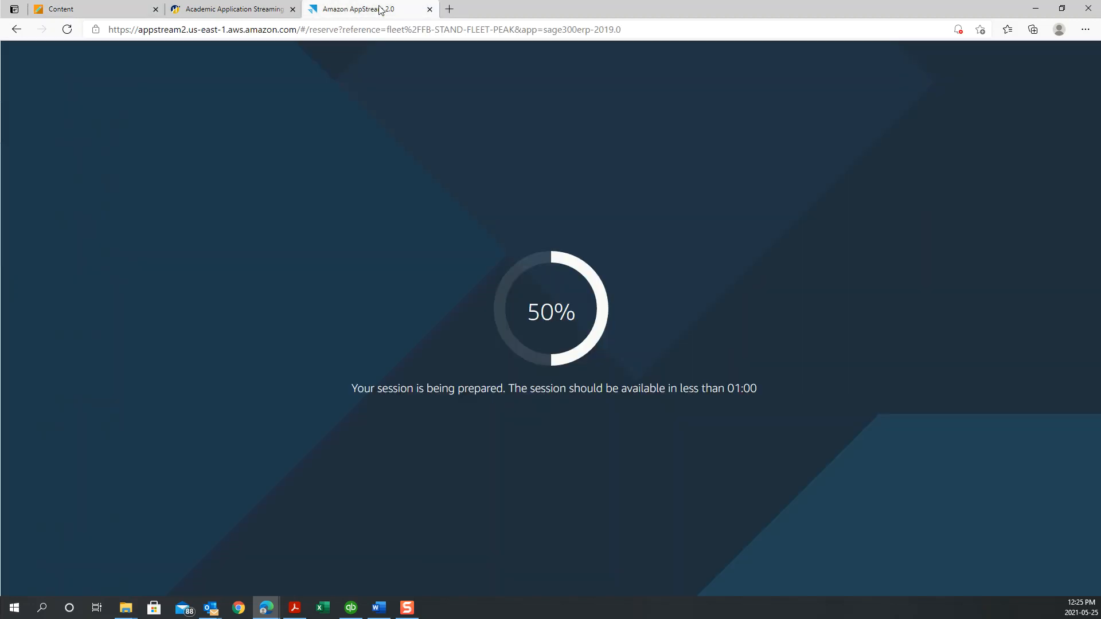
pyautogui.click(241, 9)
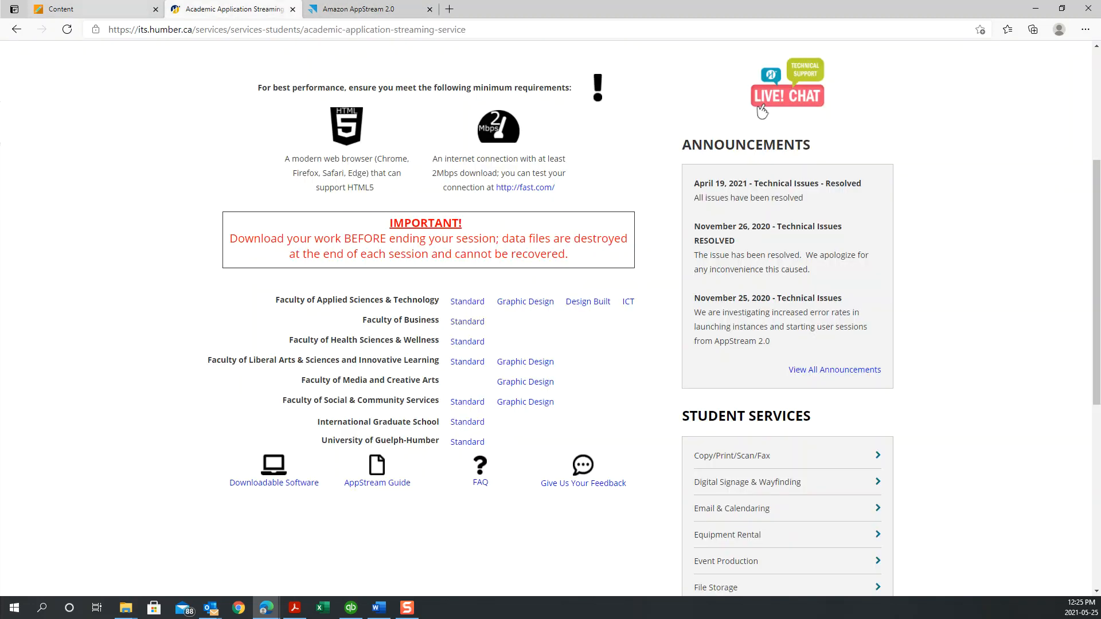
pyautogui.click(109, 9)
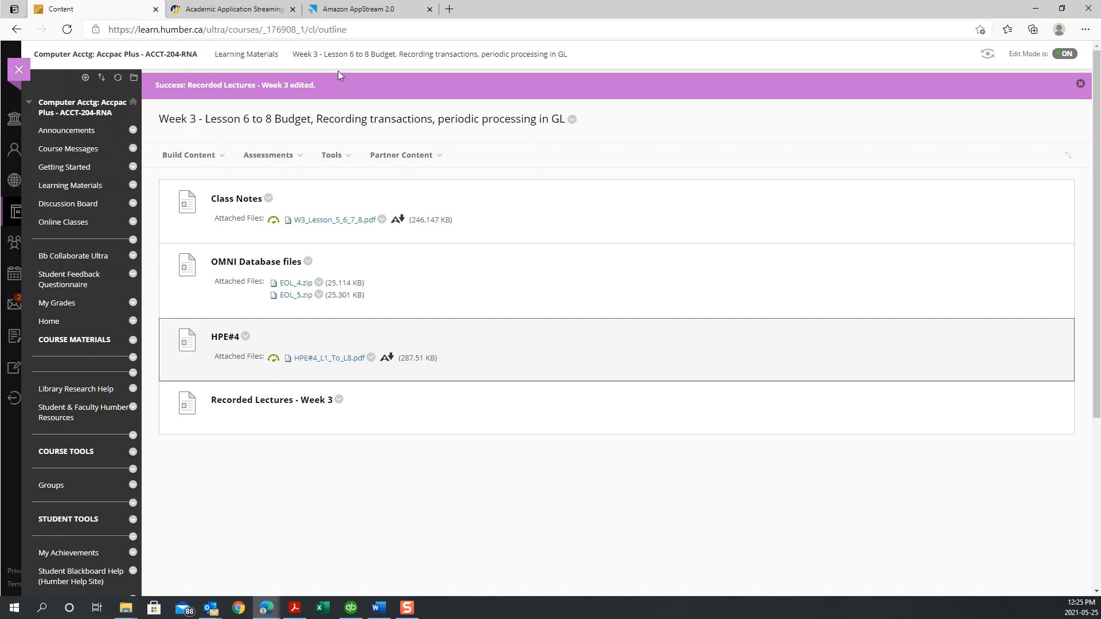
pyautogui.click(381, 13)
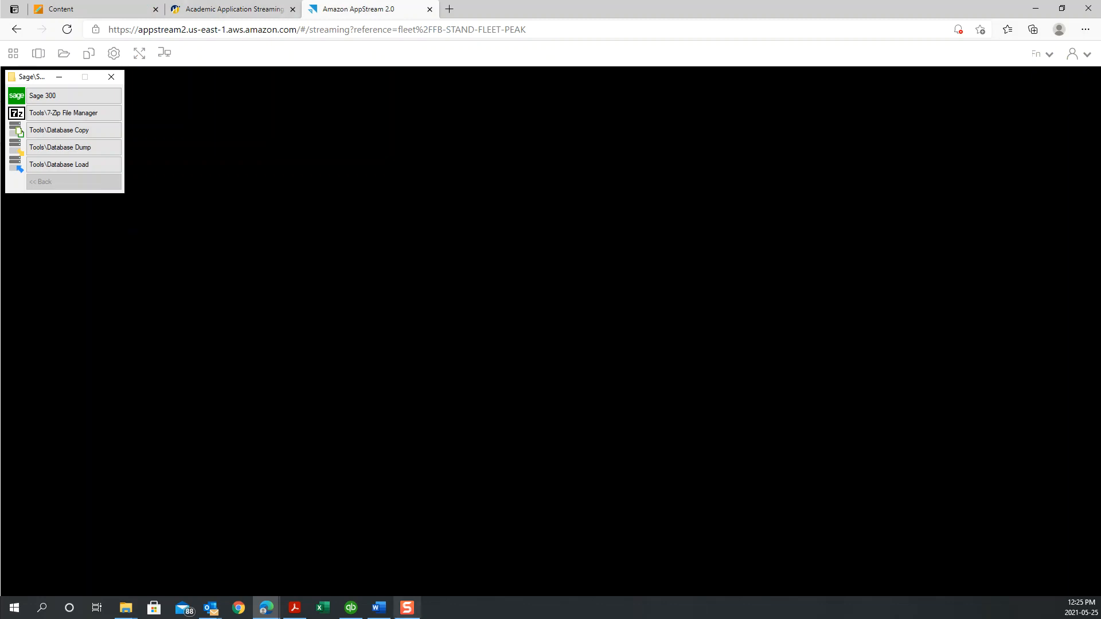
# Step: Highlight list items a and b on downloading and uploading EOL 4, then return to AppStream
pyautogui.click(379, 607)
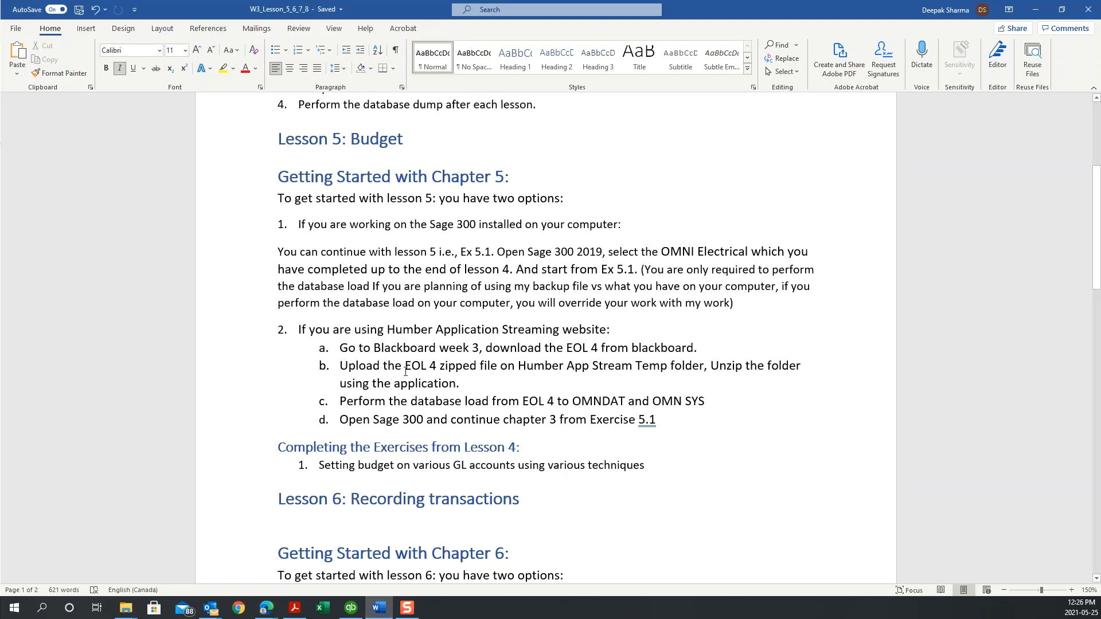
pyautogui.moveTo(337, 348); pyautogui.dragTo(709, 351)
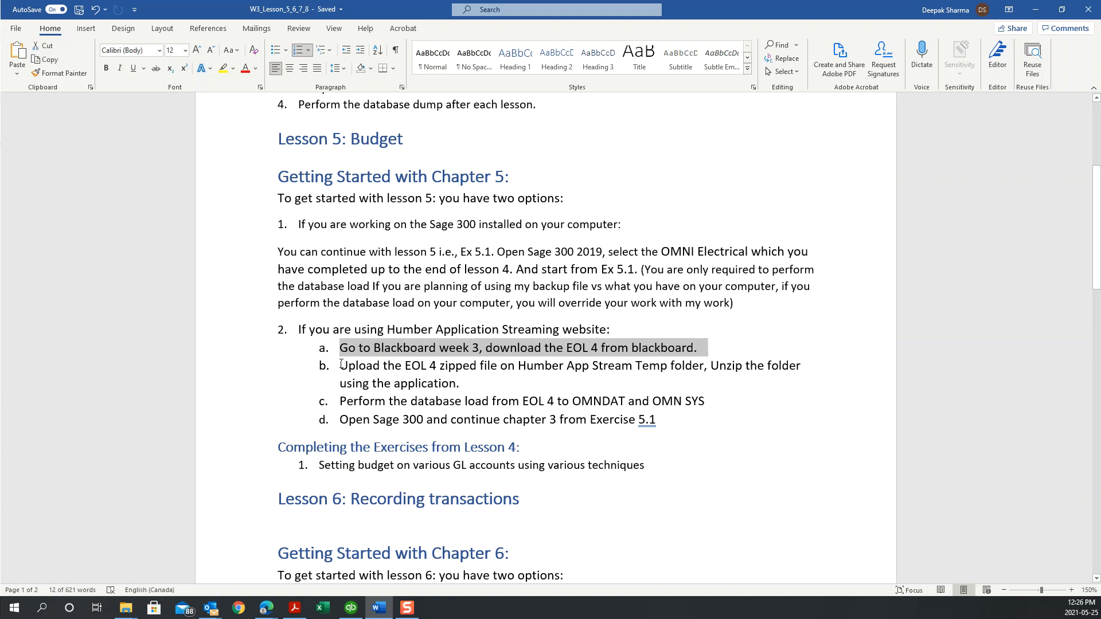
pyautogui.moveTo(341, 365); pyautogui.dragTo(532, 382)
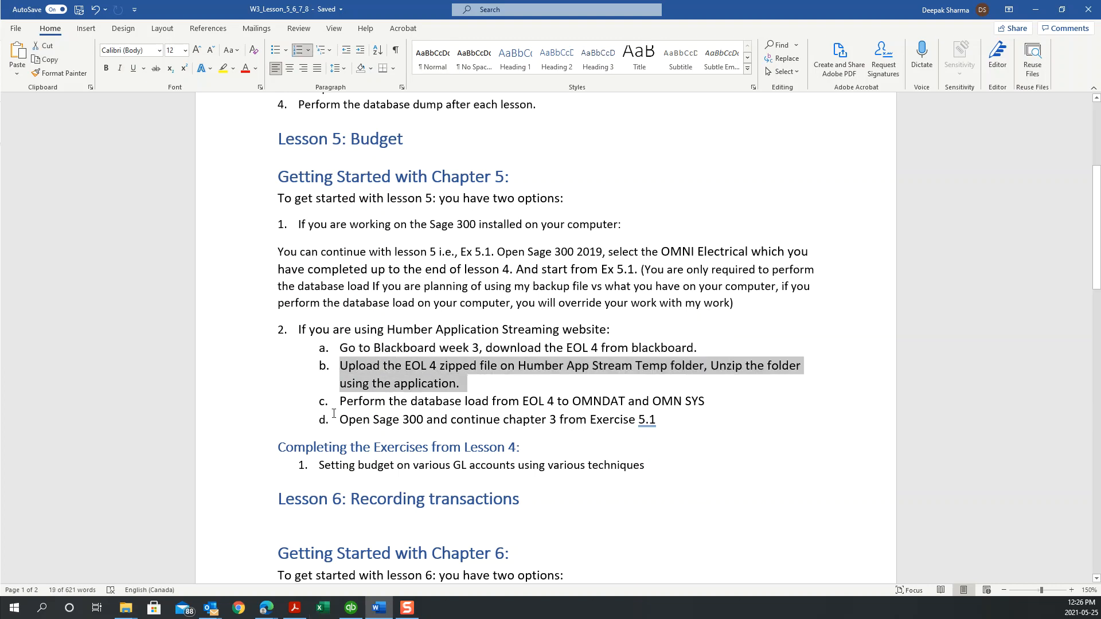
pyautogui.click(266, 608)
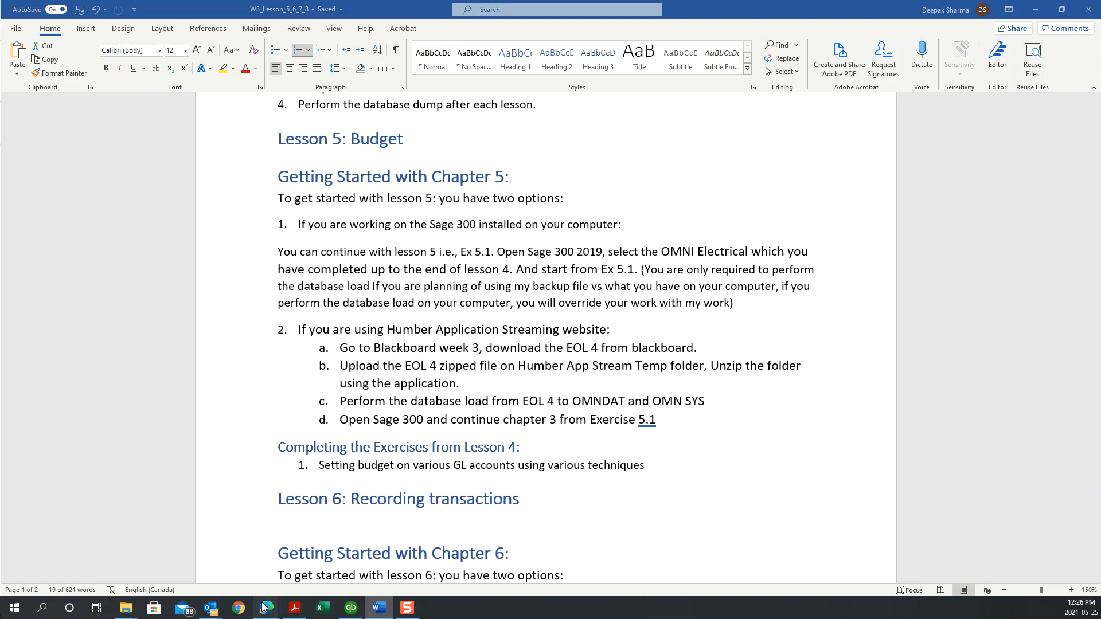
pyautogui.click(232, 570)
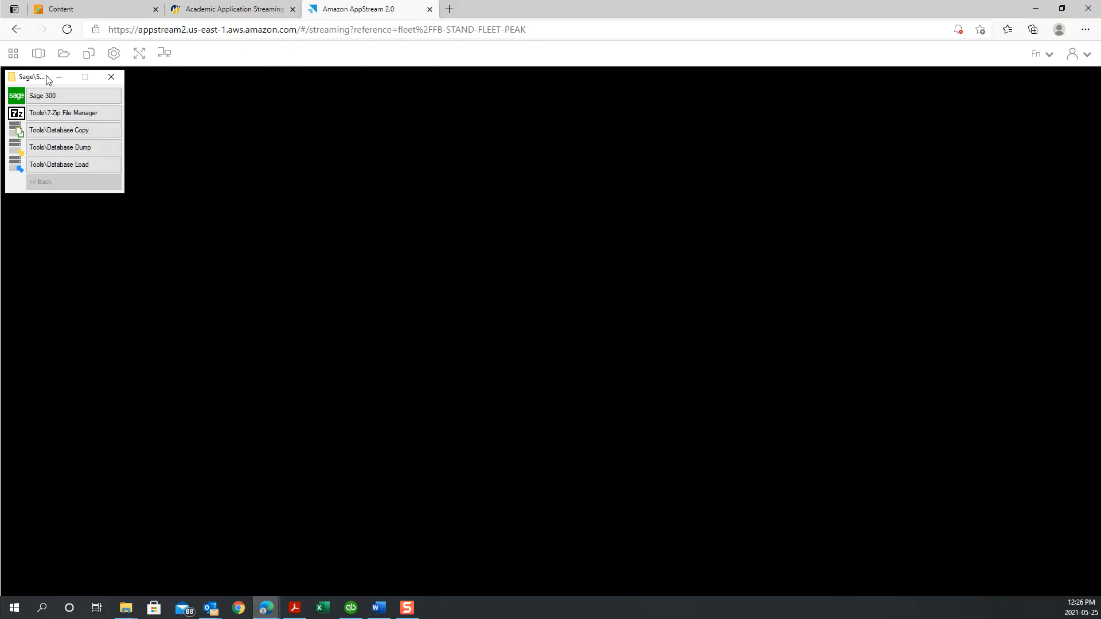
# Step: Upload EOL_4.zip (25.1 kB) from local Downloads into the session's Temporary Files folder
pyautogui.click(84, 52)
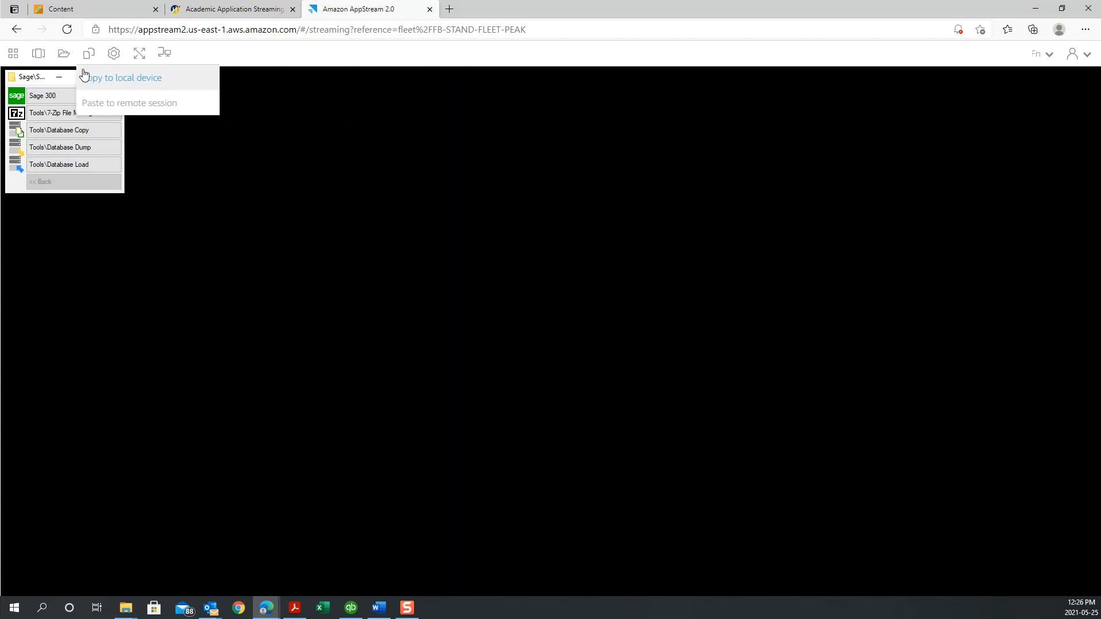
pyautogui.click(64, 55)
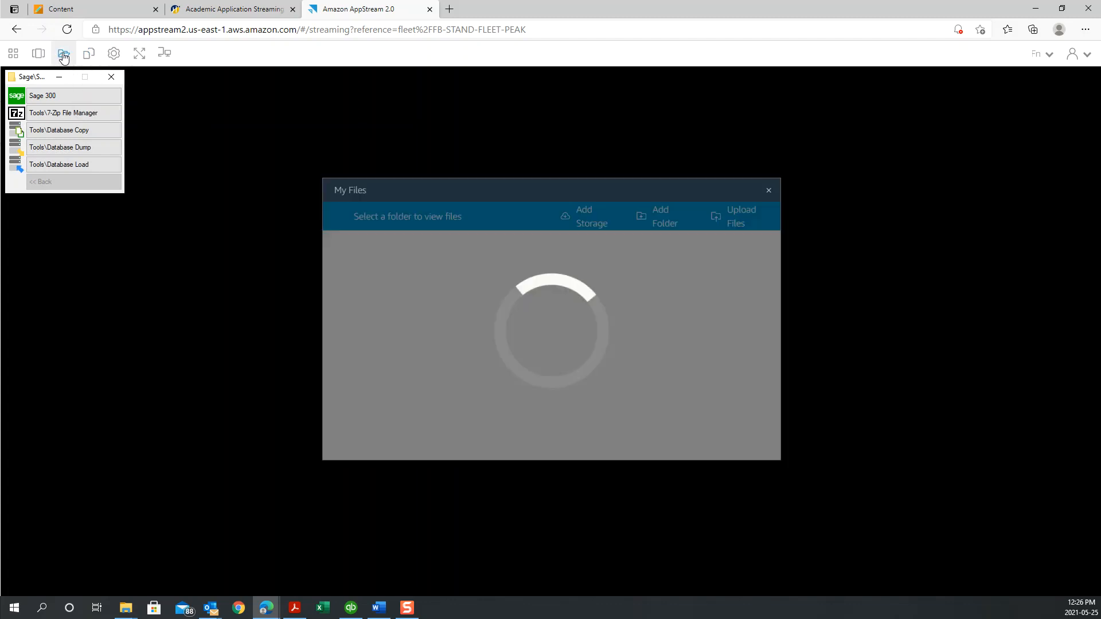
pyautogui.click(387, 279)
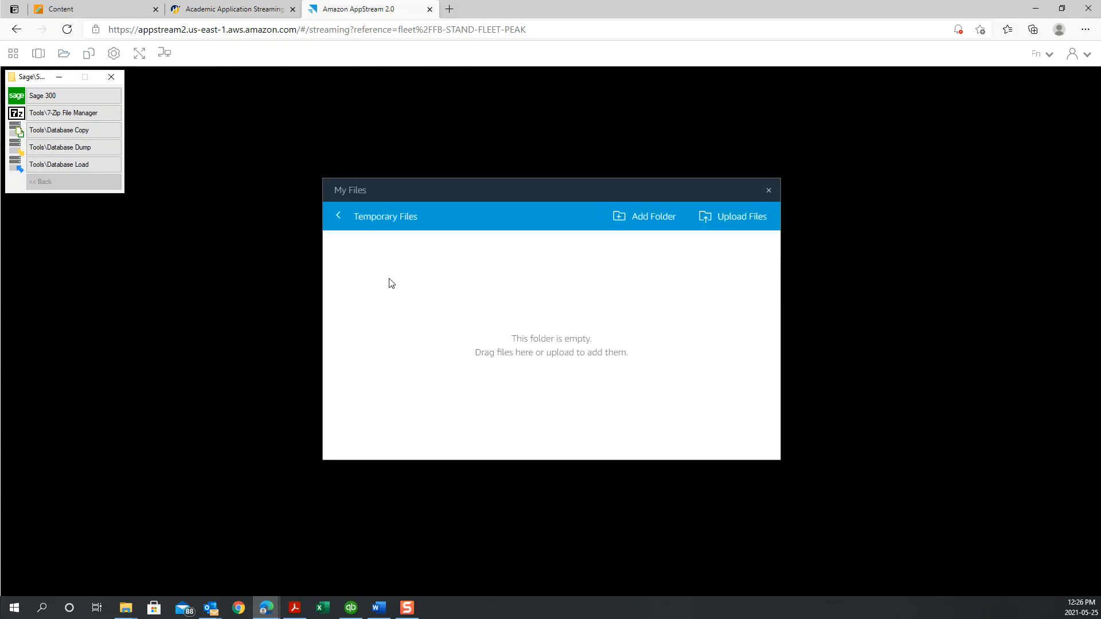
pyautogui.click(726, 220)
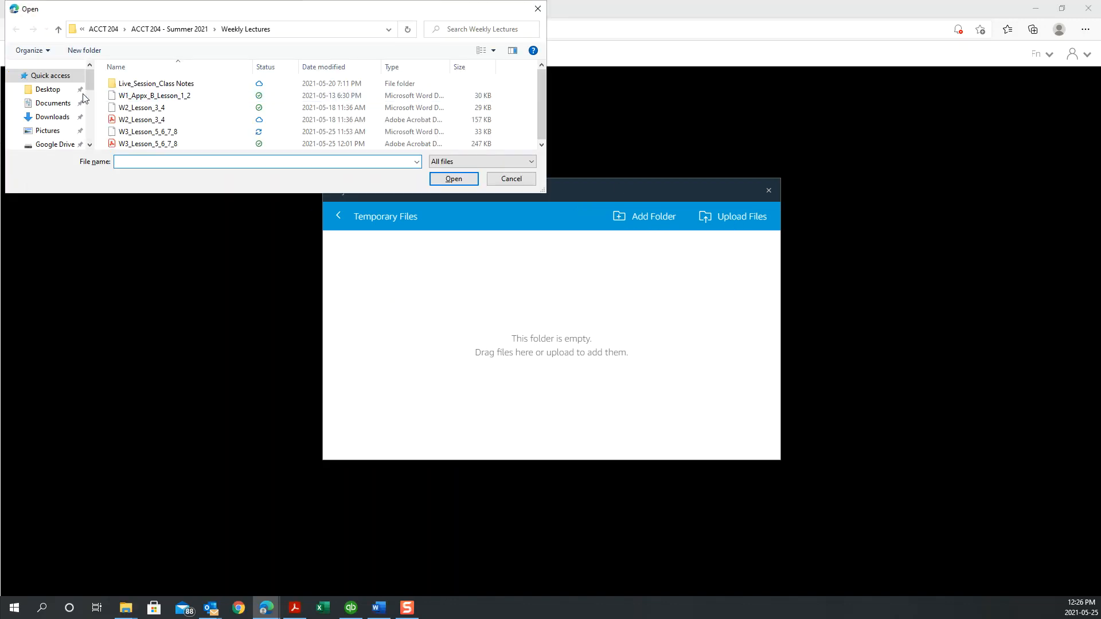
pyautogui.click(53, 118)
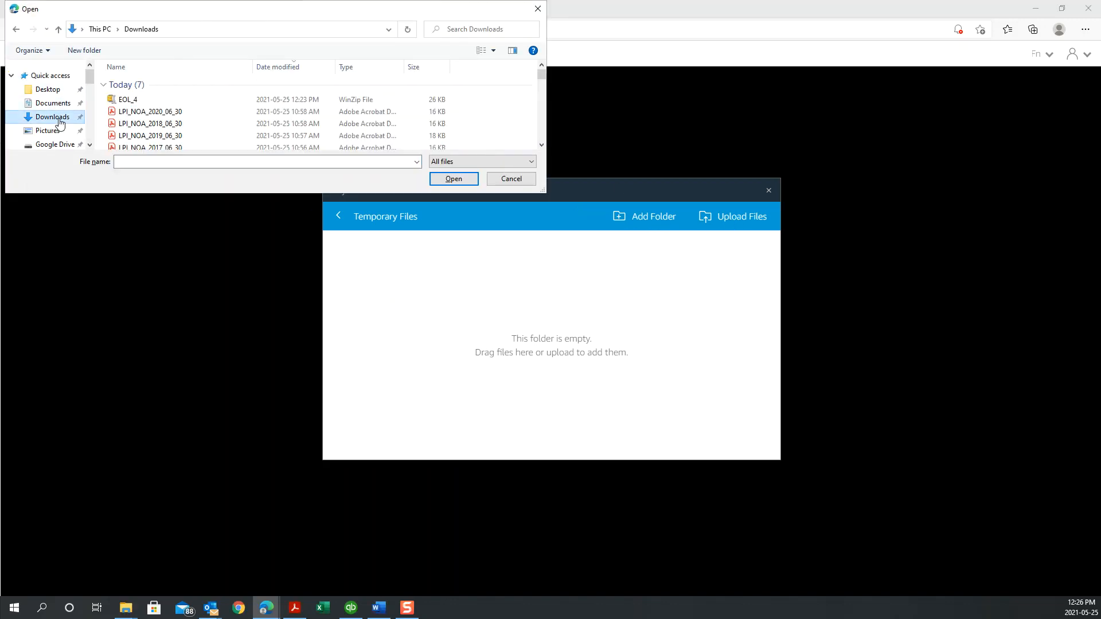
pyautogui.click(150, 99)
pyautogui.doubleClick(151, 99)
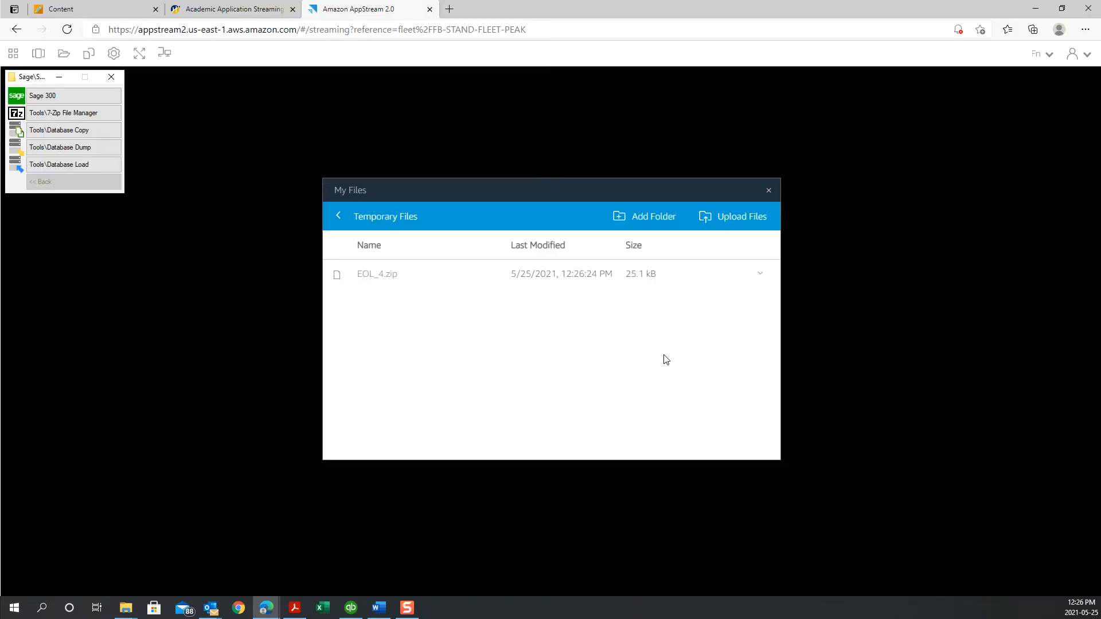
pyautogui.click(767, 191)
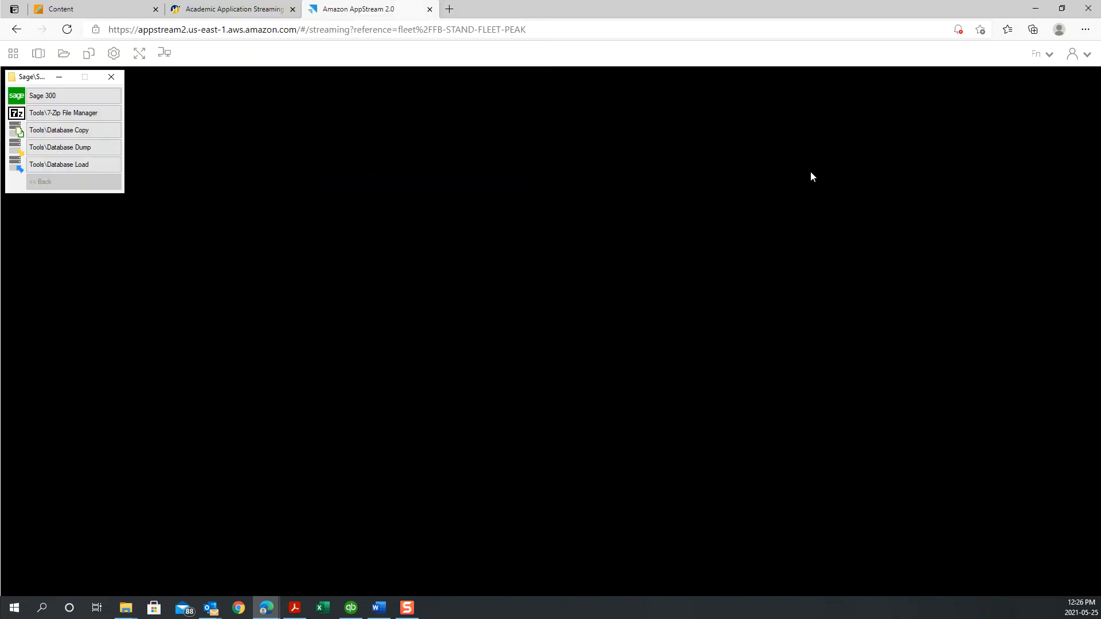
# Step: Highlight step b's 'Unzip the folder' instruction in Word, then minimize Word to reveal File Explorer
pyautogui.click(1034, 8)
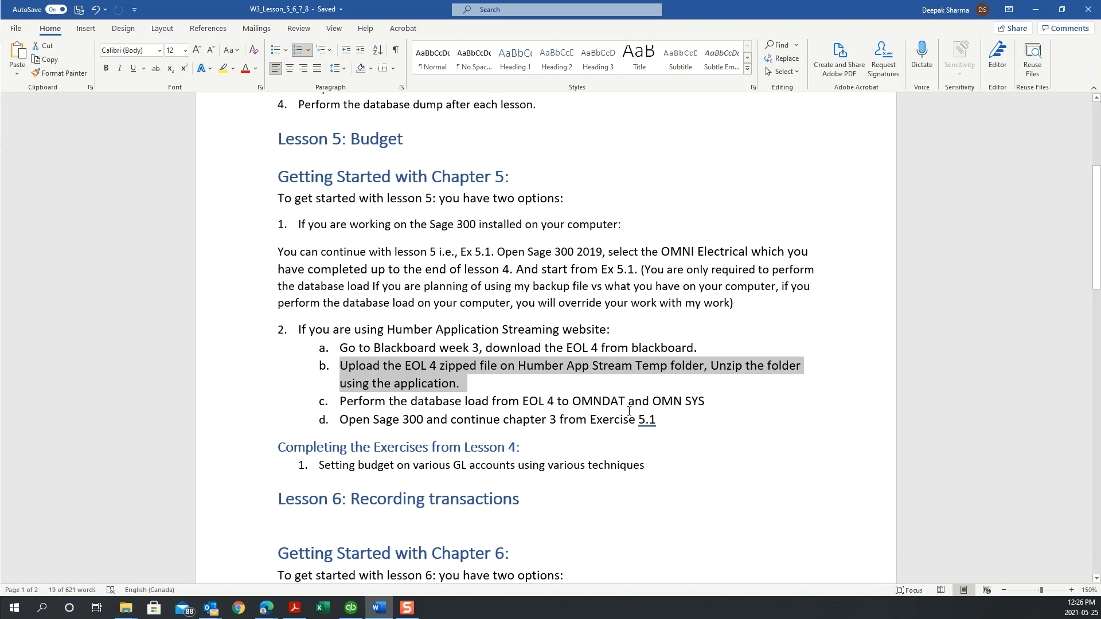
pyautogui.moveTo(342, 368); pyautogui.dragTo(715, 392)
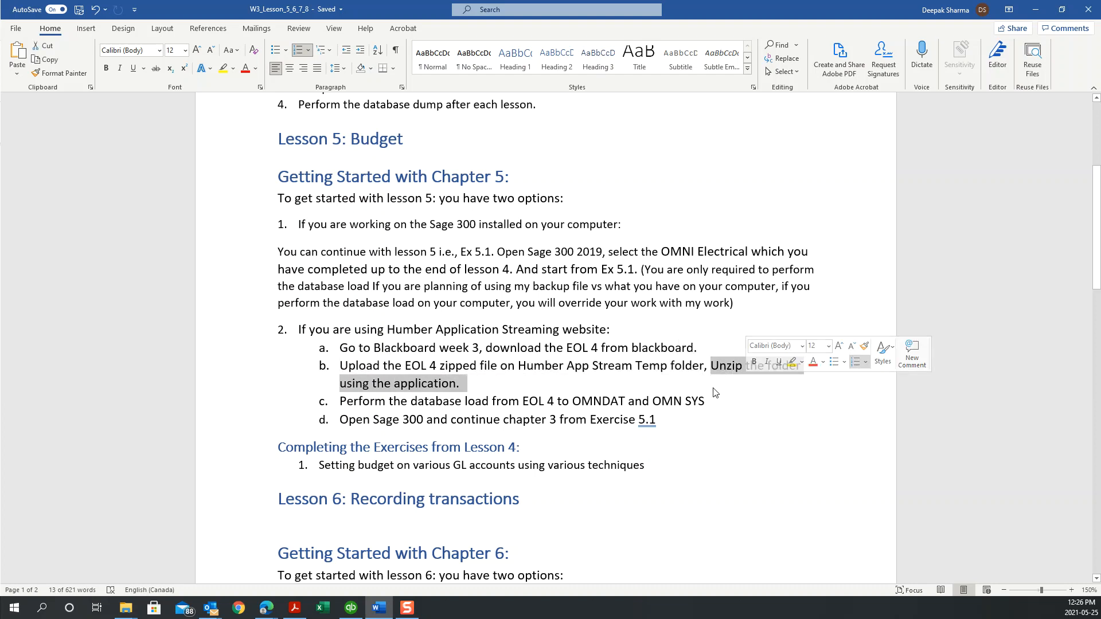
pyautogui.click(1035, 10)
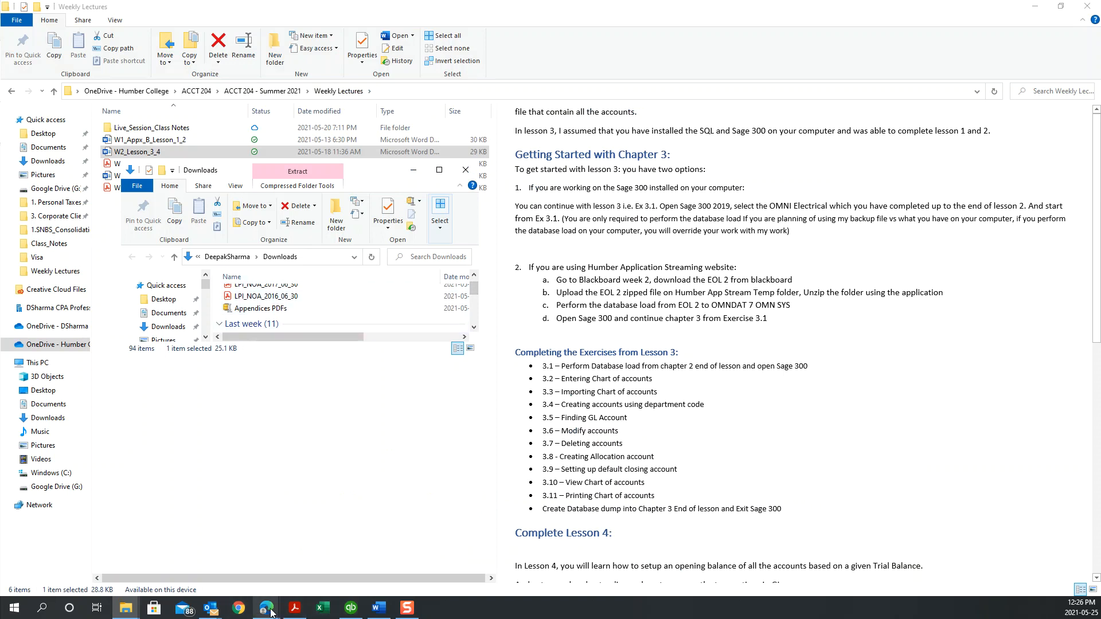
# Step: Extract EOL_4.zip into an EOL_4 folder in Temporary Files using 7-Zip File Manager, then close it
pyautogui.moveTo(270, 612)
pyautogui.click(213, 573)
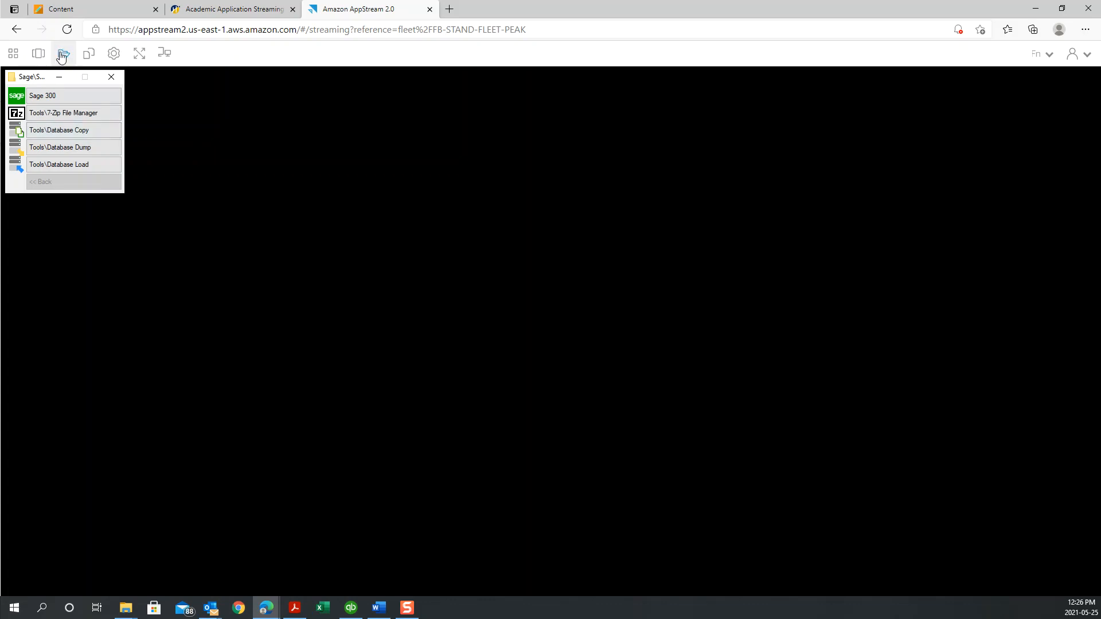
pyautogui.click(56, 118)
pyautogui.doubleClick(76, 193)
pyautogui.click(69, 192)
pyautogui.click(72, 140)
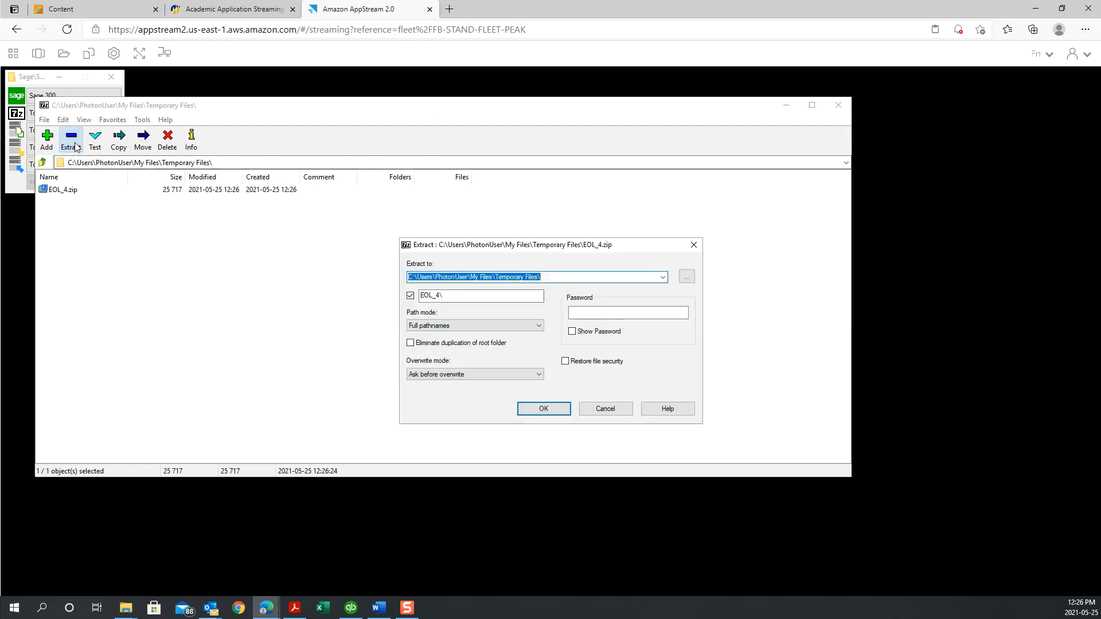
pyautogui.click(541, 409)
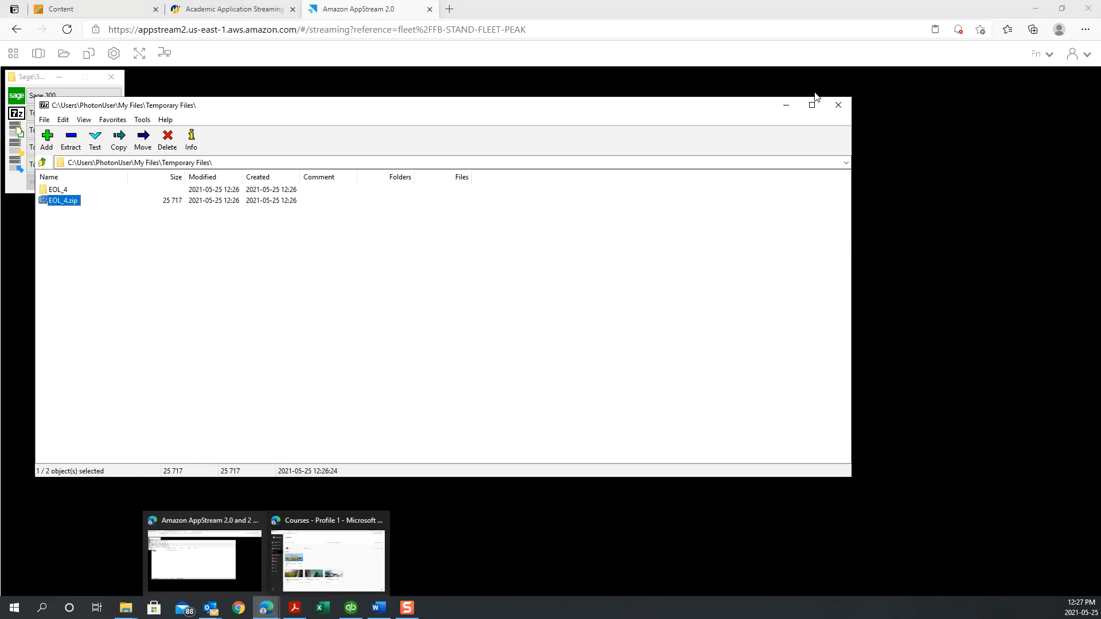
pyautogui.click(837, 105)
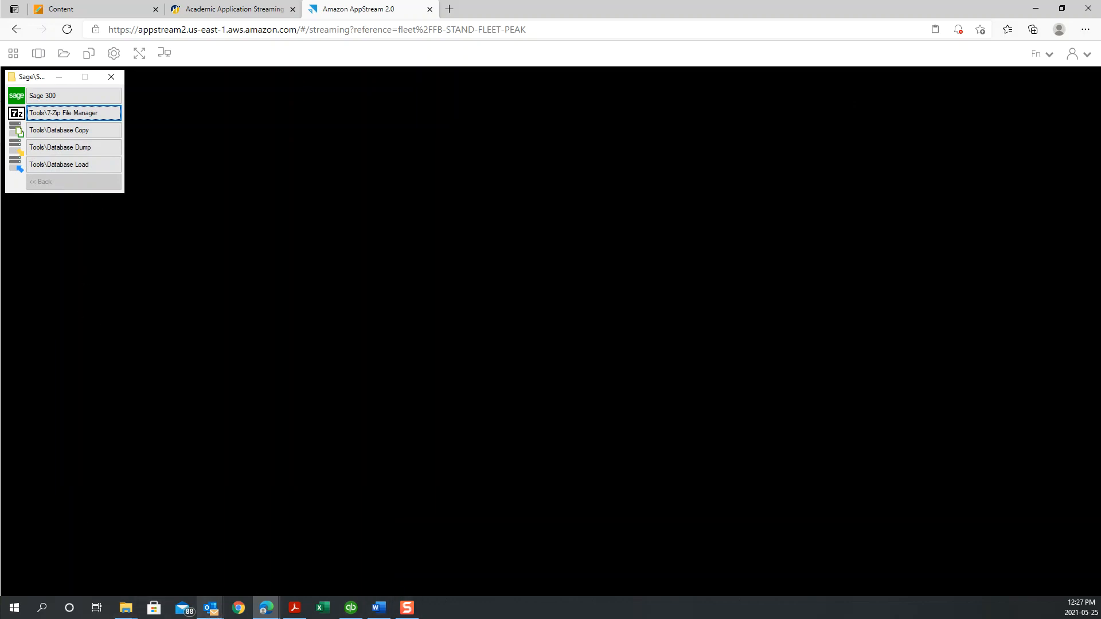
# Step: Highlight Word's step c on loading EOL 4 into OMNDAT and OMNSYS, then return to AppStream
pyautogui.click(382, 611)
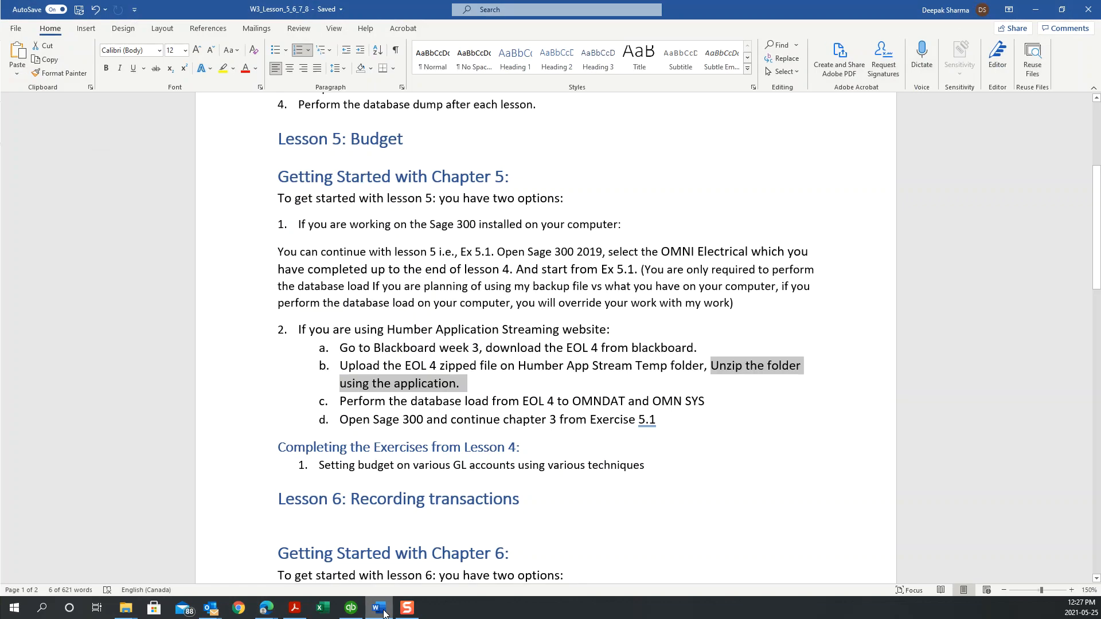
pyautogui.click(382, 611)
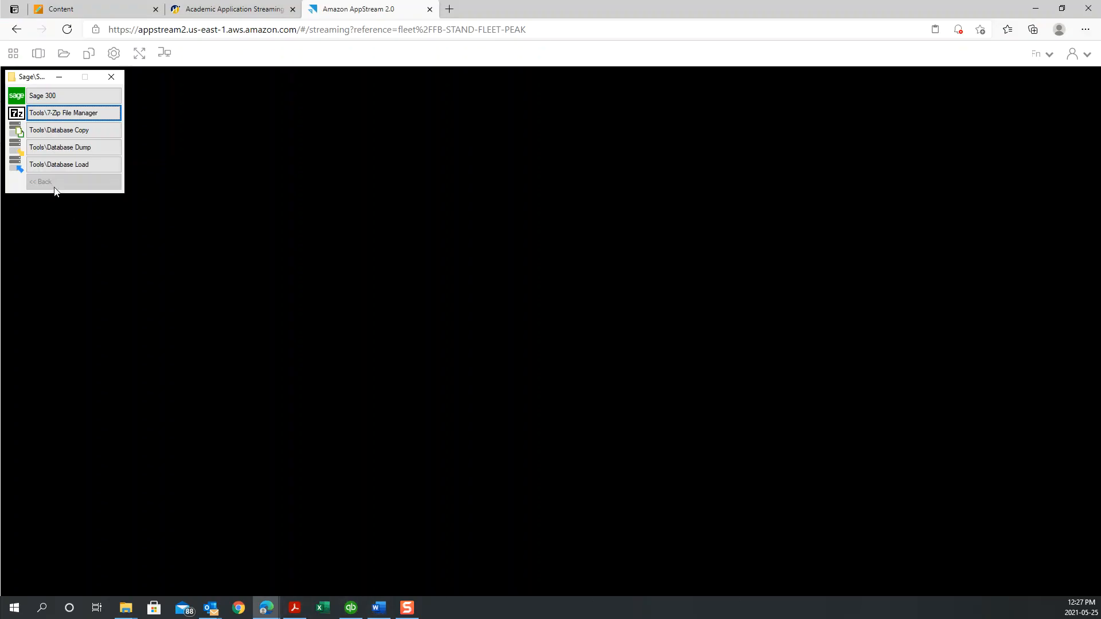
pyautogui.click(387, 611)
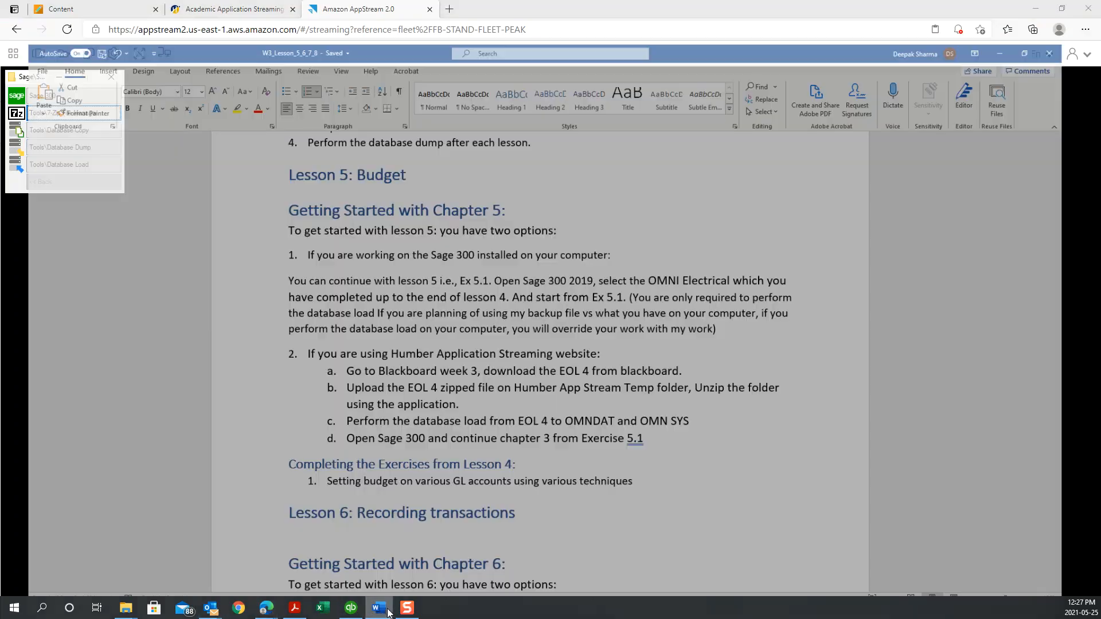
pyautogui.moveTo(341, 401); pyautogui.dragTo(717, 405)
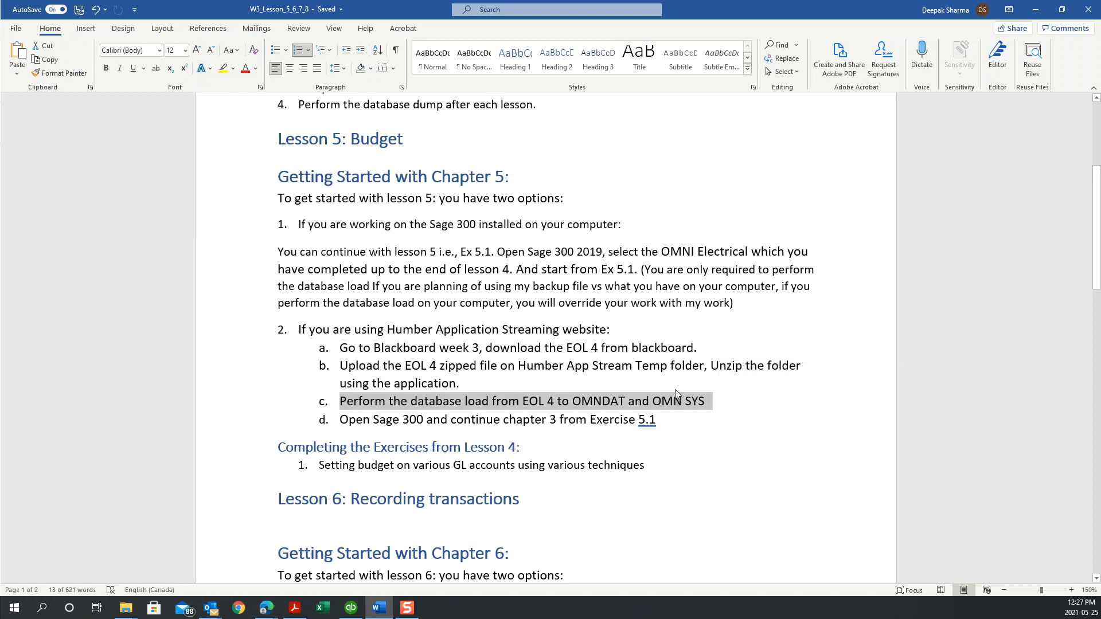
pyautogui.click(266, 607)
pyautogui.click(228, 562)
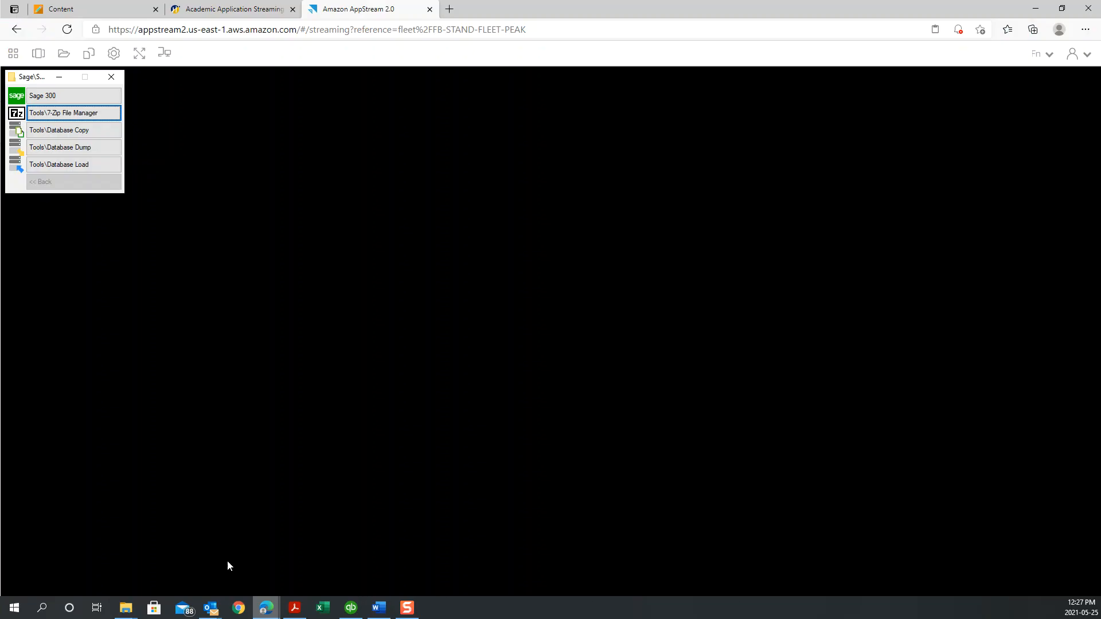
# Step: Start Database Load and sign in with the password after an incorrect-password error
pyautogui.click(69, 165)
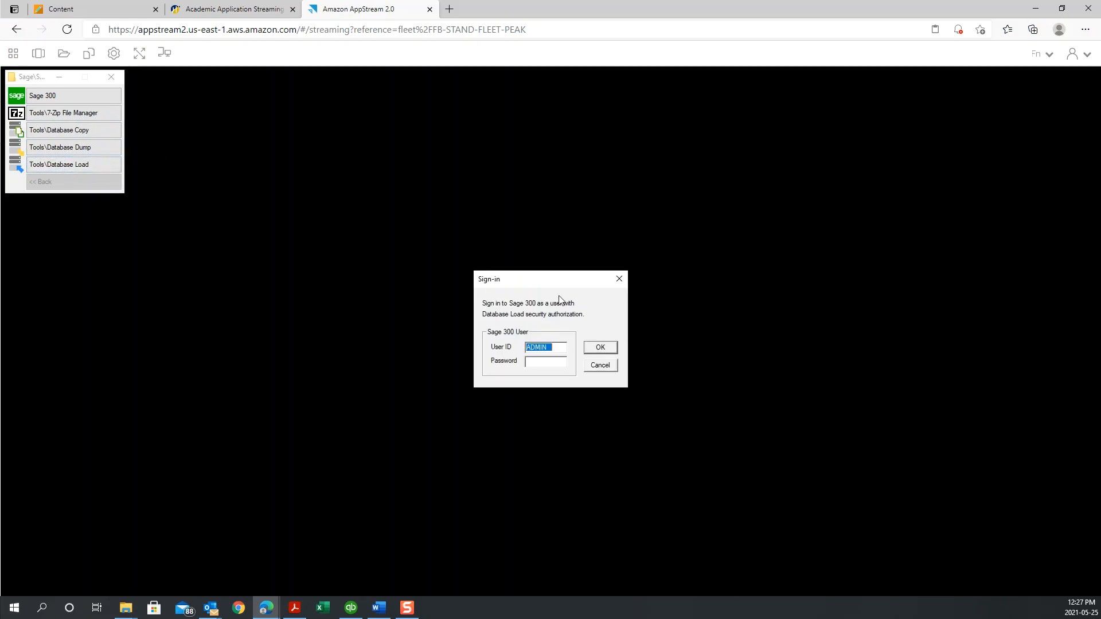
pyautogui.click(554, 365)
pyautogui.press('Return')
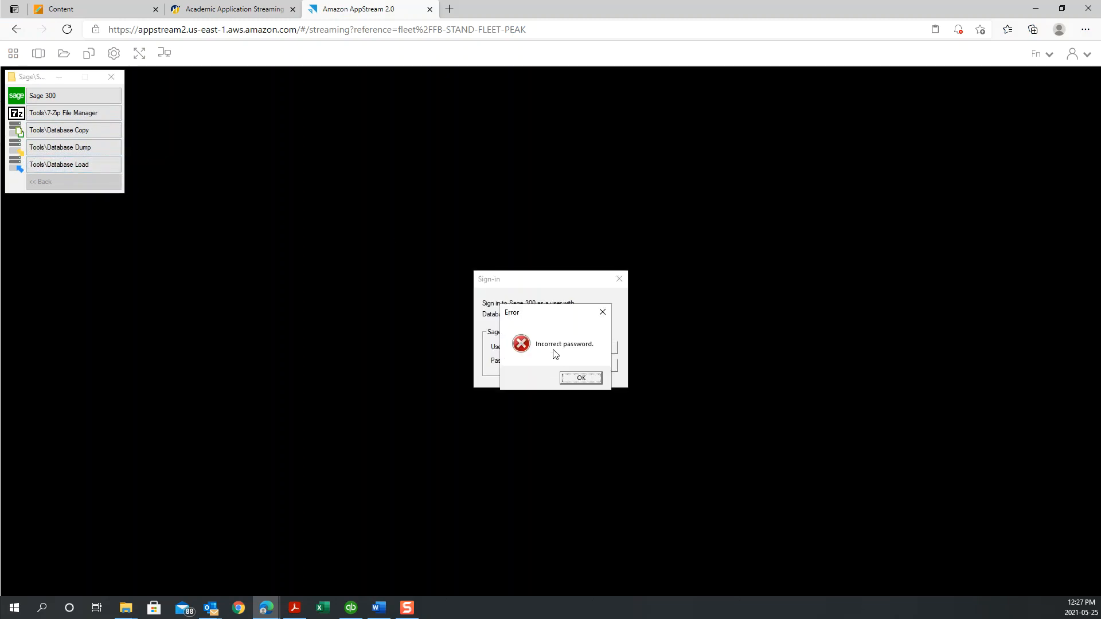
pyautogui.click(577, 380)
pyautogui.write('*')
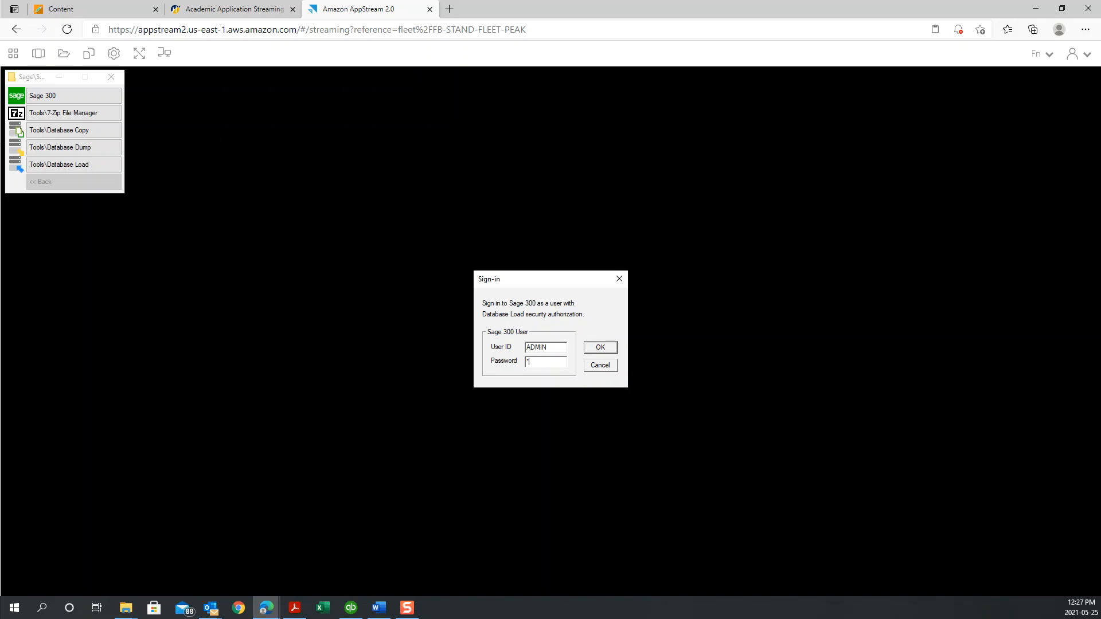
pyautogui.press('Return')
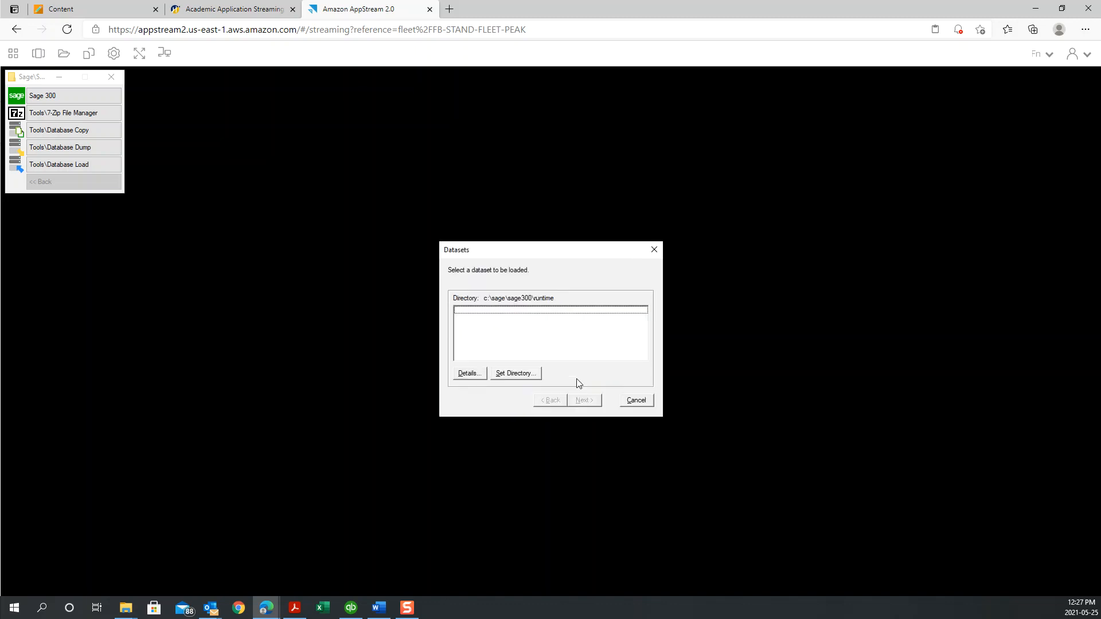
# Step: Set the dataset directory to the nested Temporary Files\EOL_4\EOL_4 folder
pyautogui.click(519, 372)
pyautogui.click(528, 352)
pyautogui.click(485, 312)
pyautogui.click(497, 323)
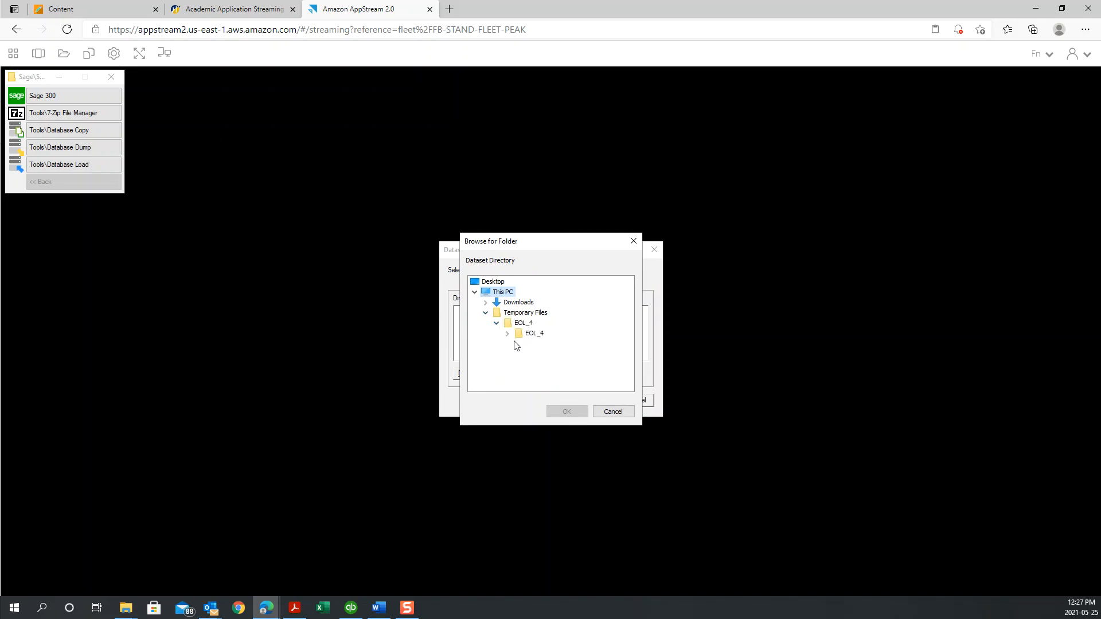
pyautogui.click(506, 333)
pyautogui.click(533, 335)
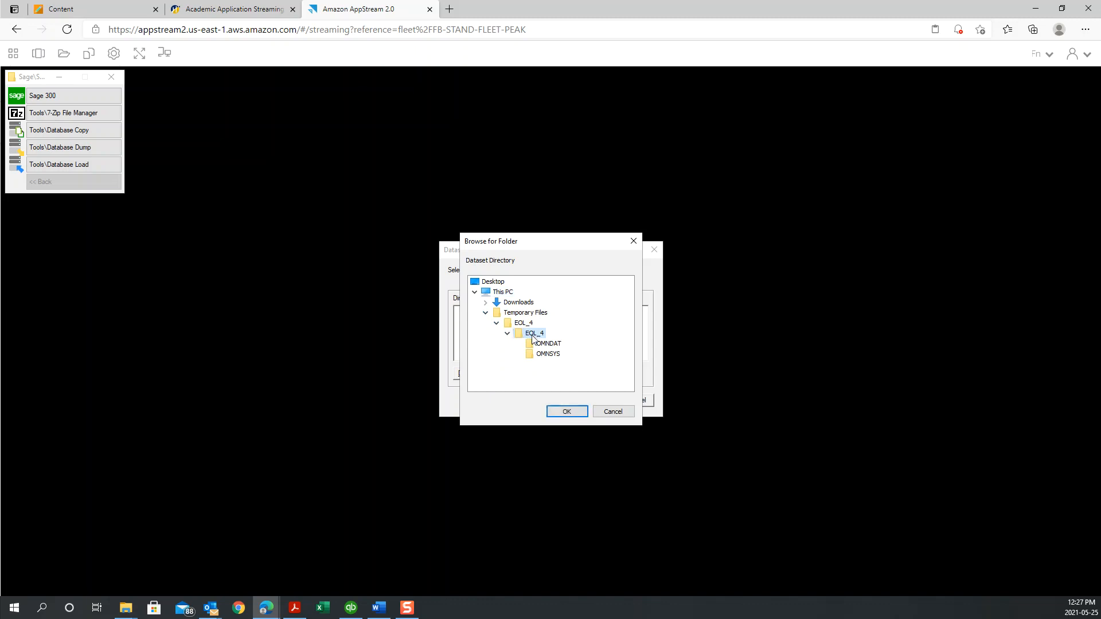
pyautogui.click(572, 411)
pyautogui.click(573, 355)
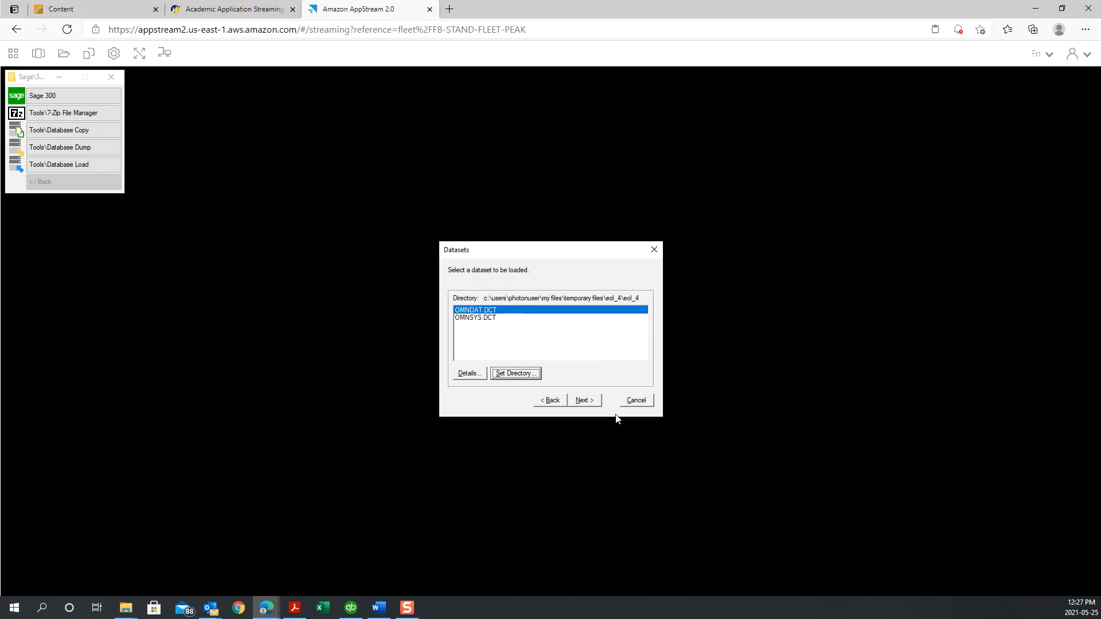
# Step: Load OMNDAT.DCT into OMNDAT and OMNSYS.DCT into OMNSYS, then exit Database Load
pyautogui.click(590, 400)
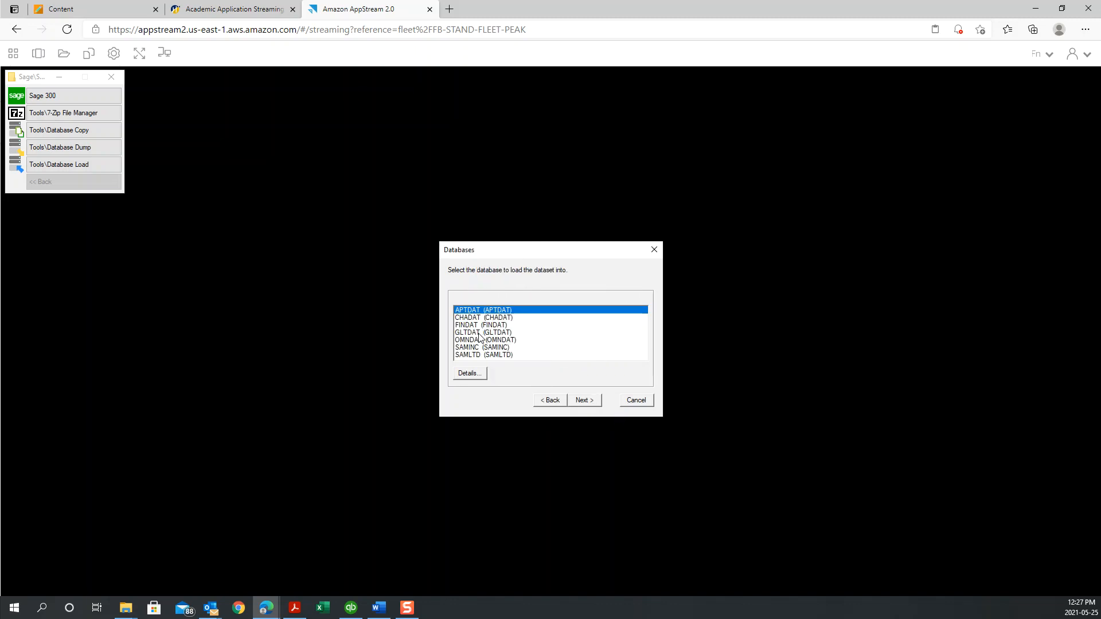
pyautogui.click(480, 341)
pyautogui.click(588, 401)
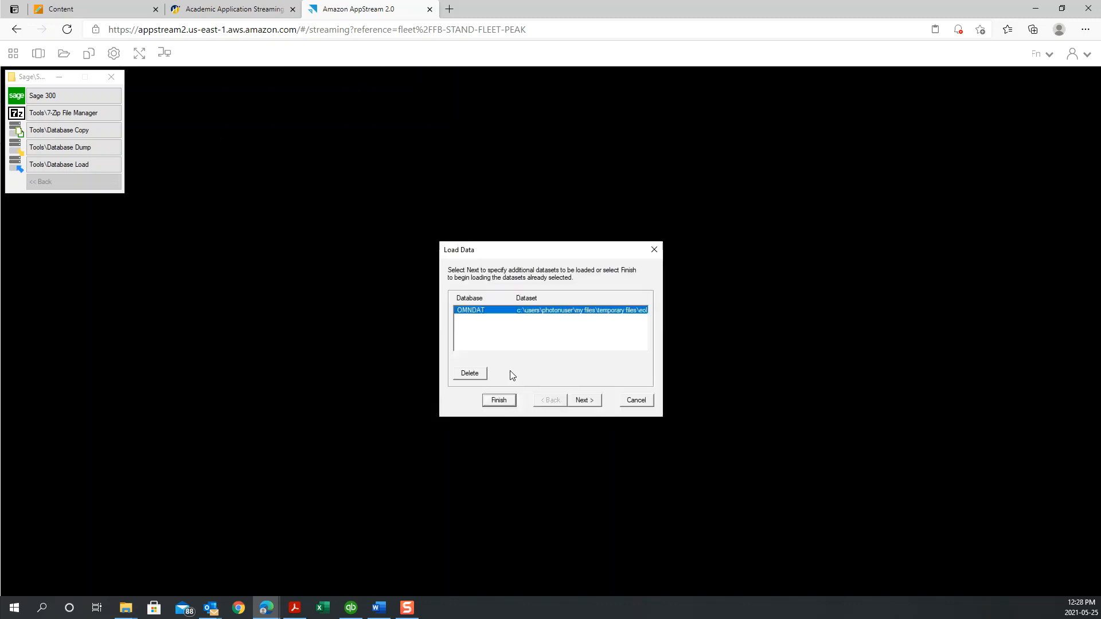
pyautogui.click(589, 400)
pyautogui.click(489, 318)
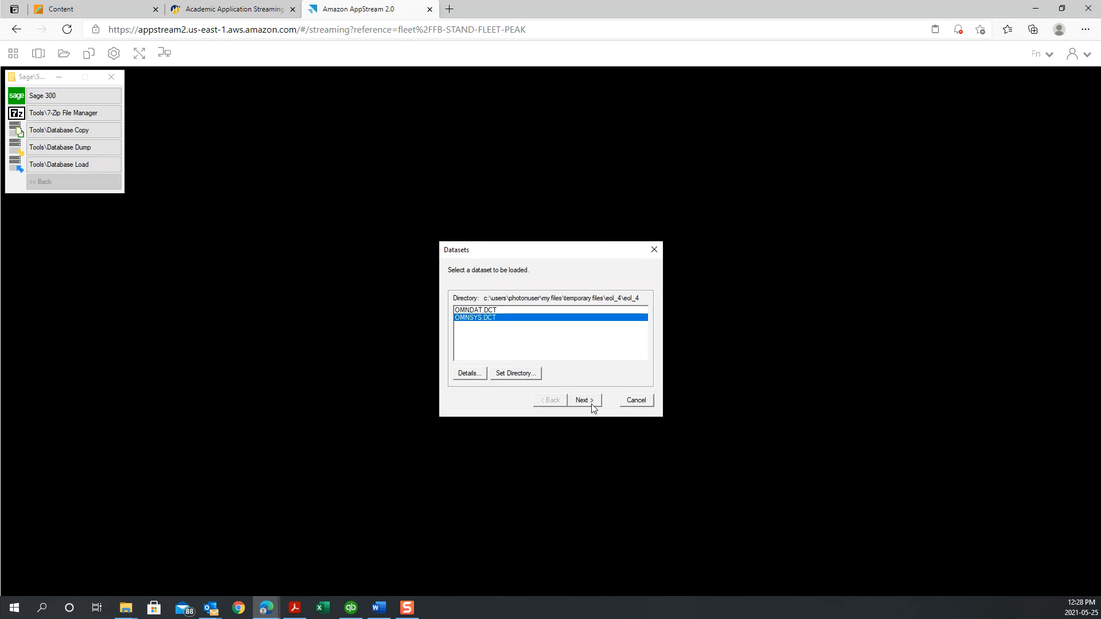
pyautogui.click(589, 401)
pyautogui.click(598, 401)
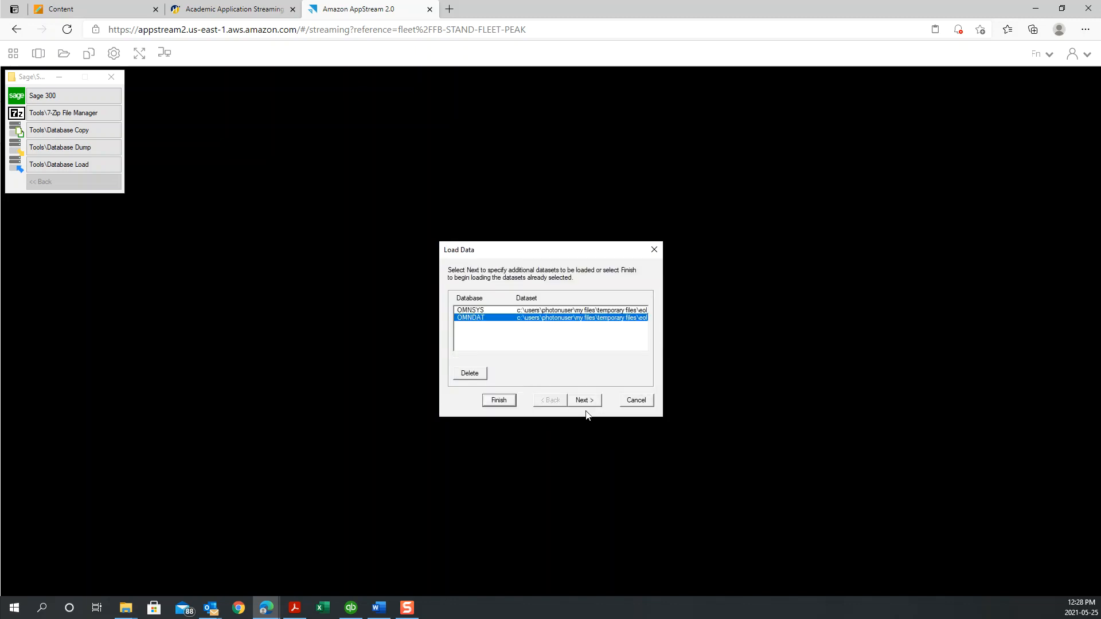
pyautogui.click(499, 400)
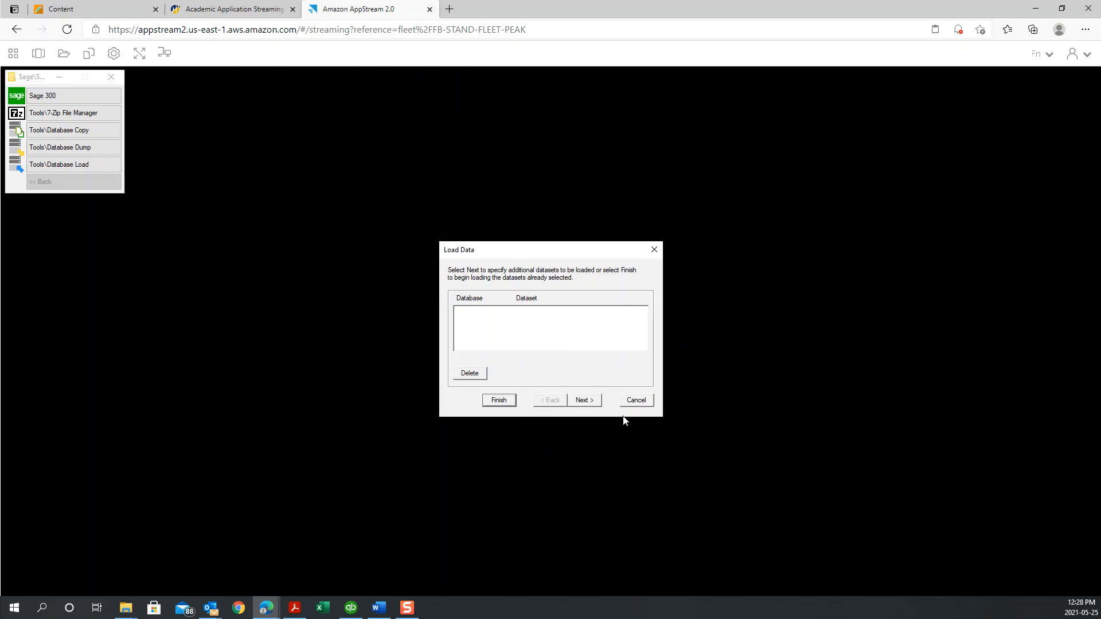
pyautogui.click(637, 403)
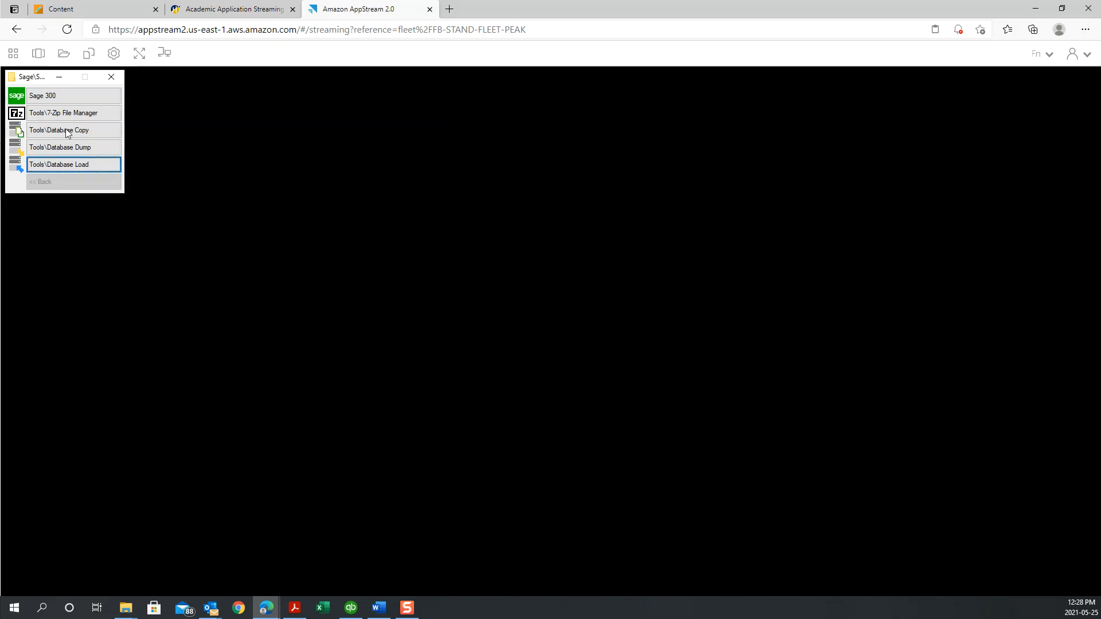
# Step: Launch Sage 300 and open company OMNDAT with session date 01/01/2021
pyautogui.click(63, 99)
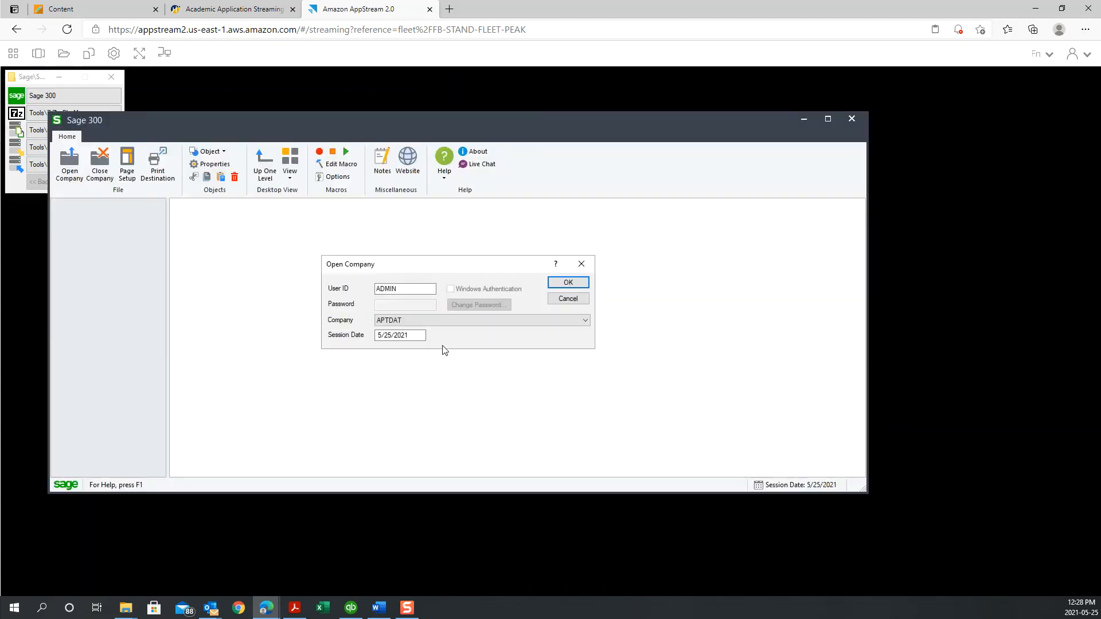
pyautogui.click(447, 318)
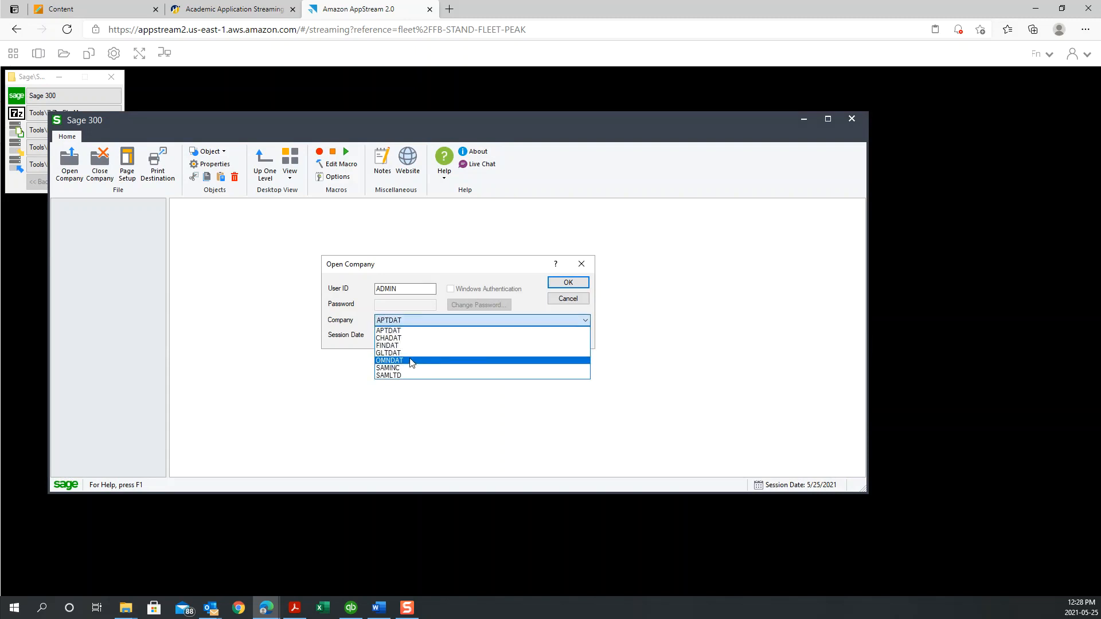
pyautogui.click(425, 360)
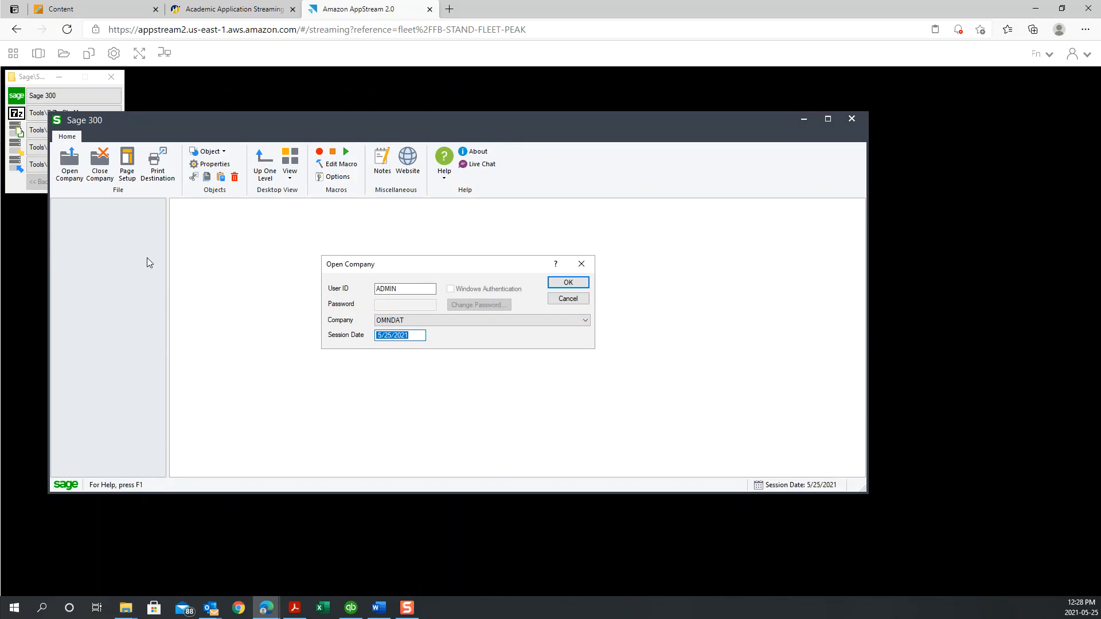
pyautogui.write('01/01/2021')
pyautogui.click(581, 286)
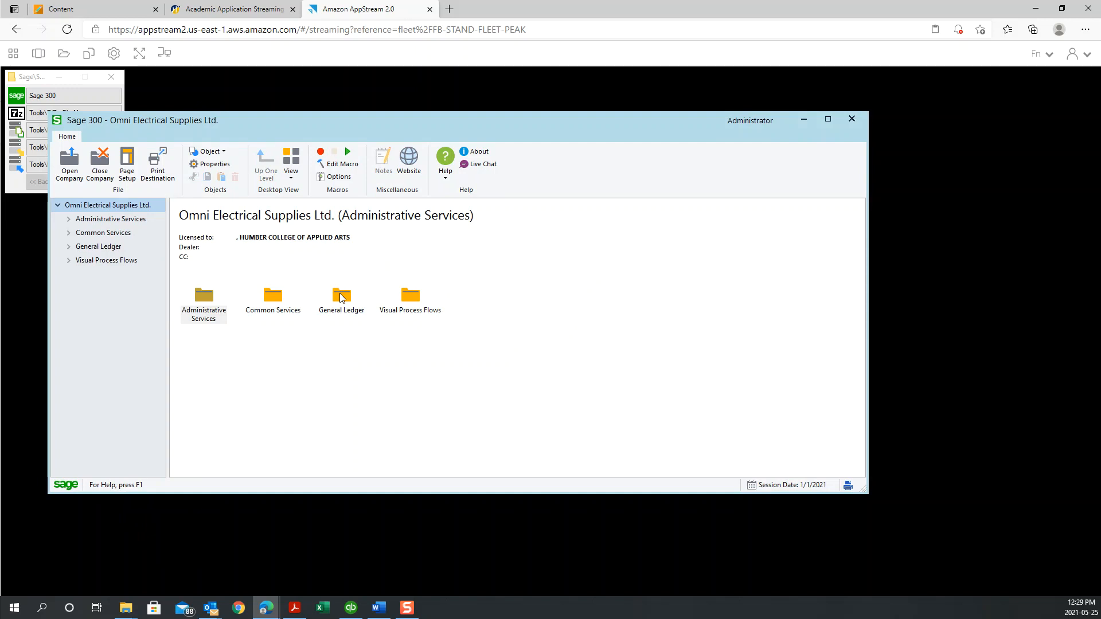
pyautogui.click(104, 236)
# Step: Append the student's name to Doing Business As, enter it as Contact Name, then save and close the Company Profile
pyautogui.doubleClick(201, 299)
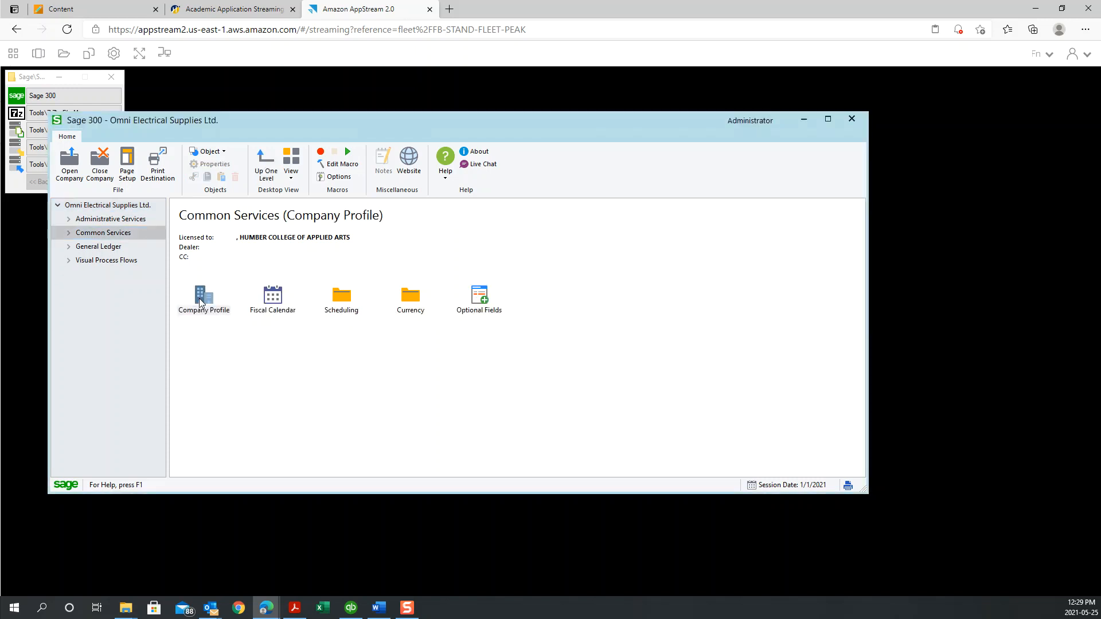
pyautogui.click(556, 241)
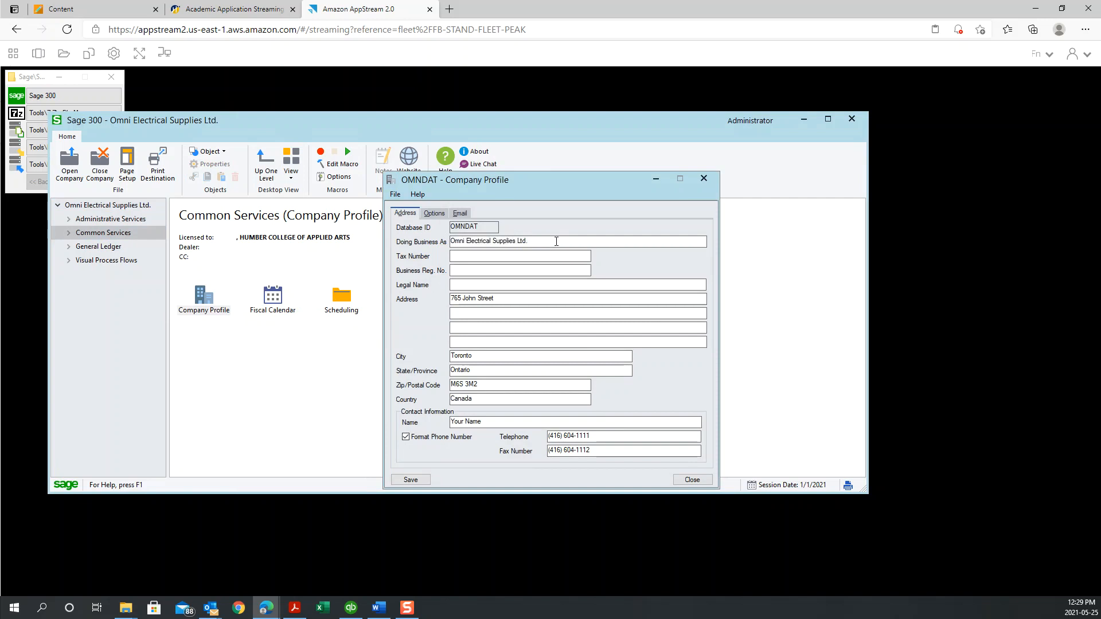
pyautogui.write('- Deepak Sharma')
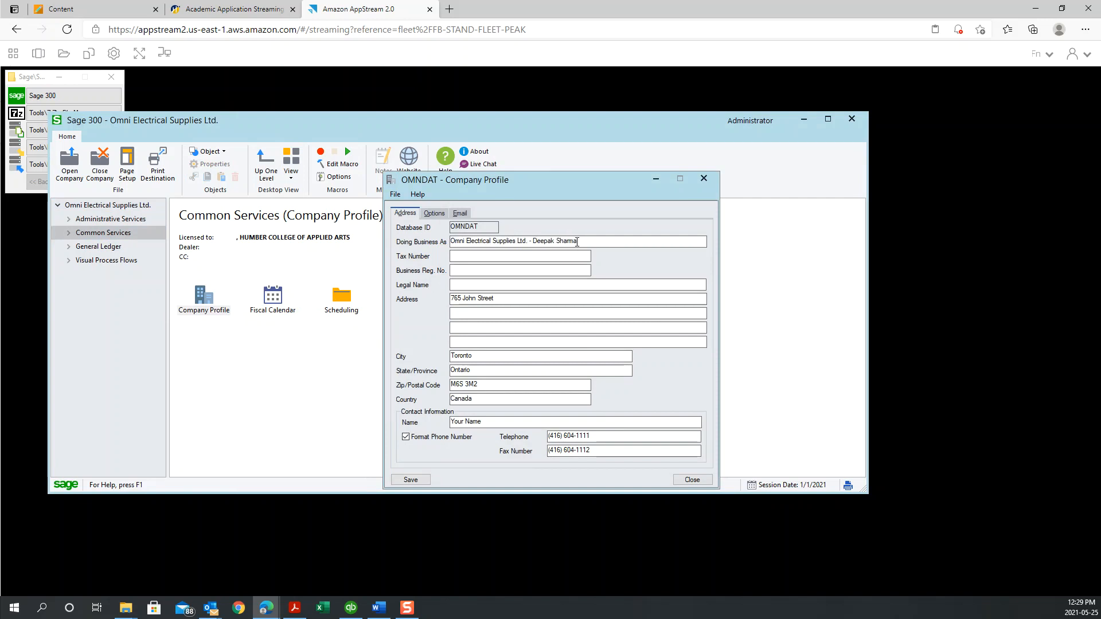
pyautogui.click(528, 421)
pyautogui.write('Deepak S')
pyautogui.write('ham')
pyautogui.write('ma')
pyautogui.click(411, 479)
pyautogui.click(692, 479)
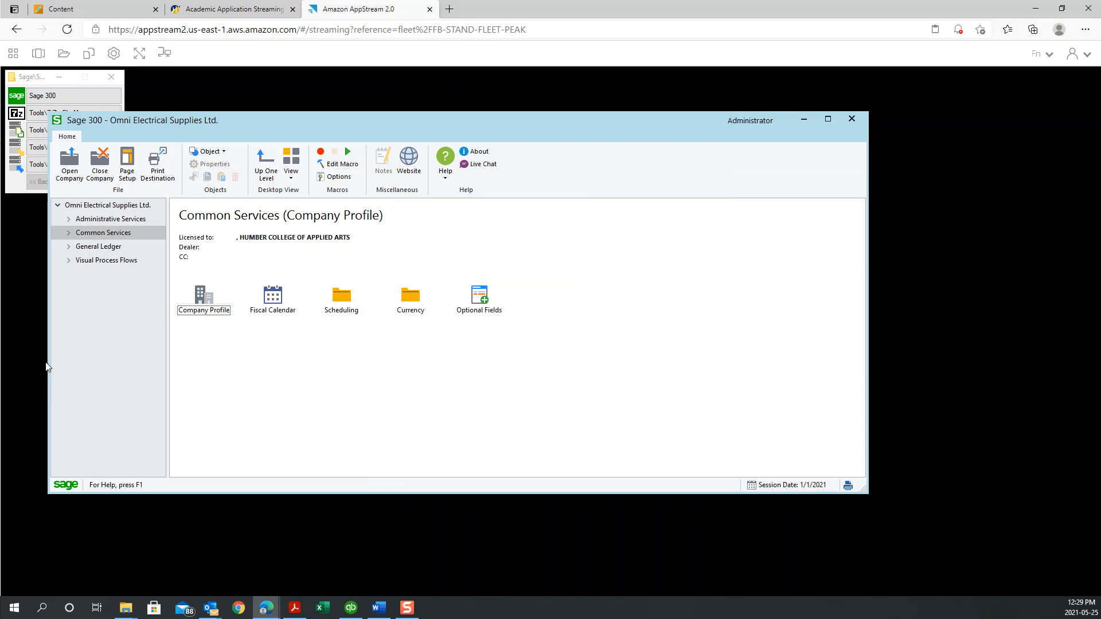
pyautogui.click(68, 247)
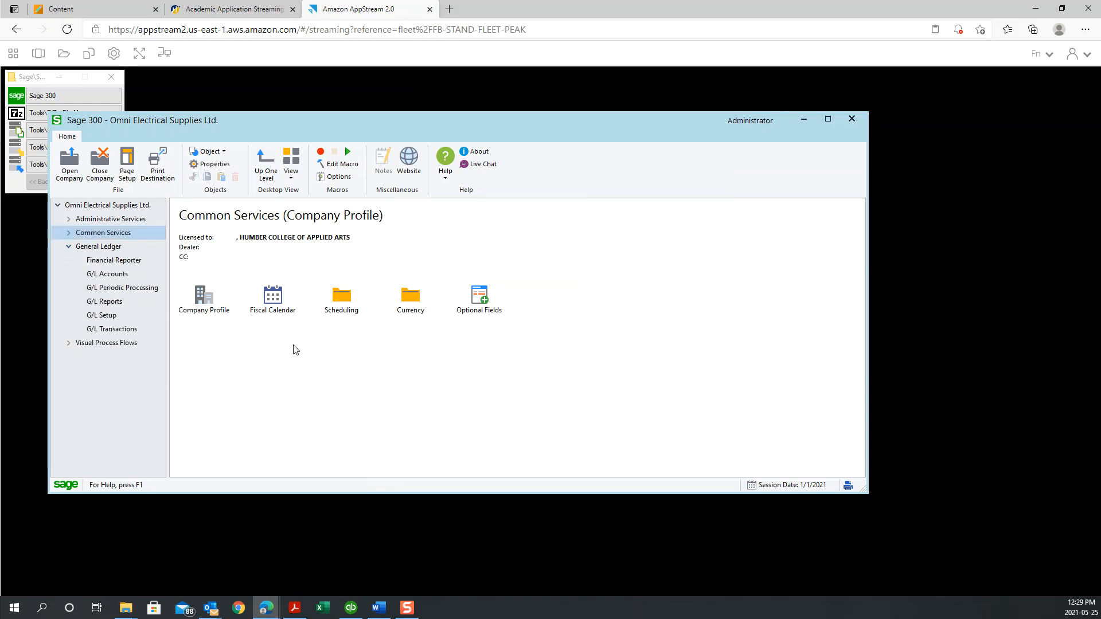
# Step: Open G/L Accounts > Budget Maintenance, nudge the window up, and keep Budget Set 1
pyautogui.click(115, 275)
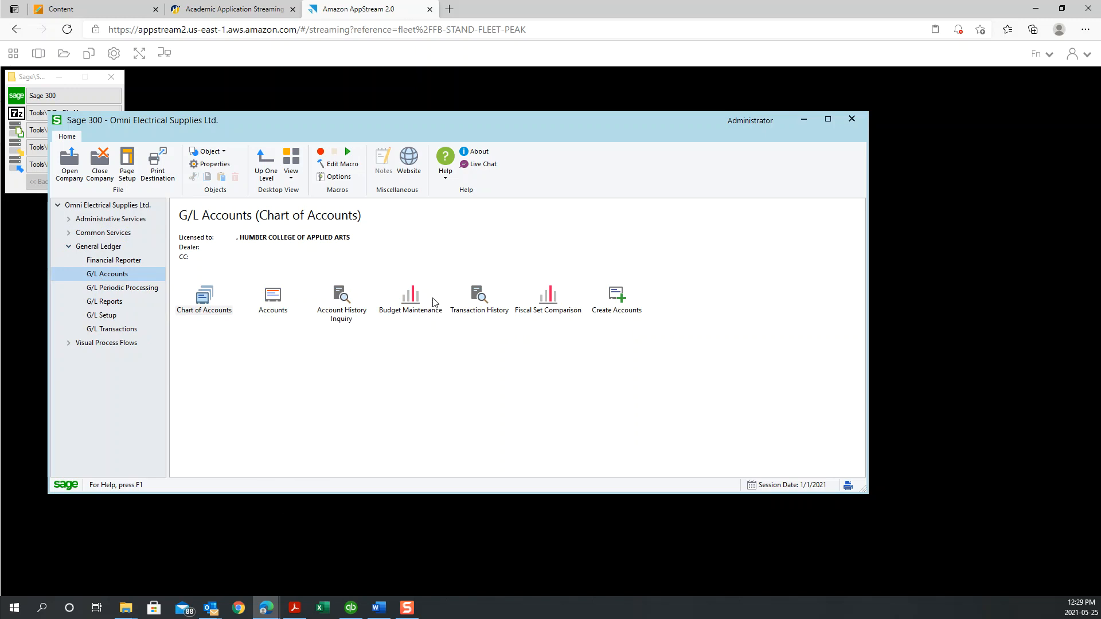
pyautogui.doubleClick(410, 301)
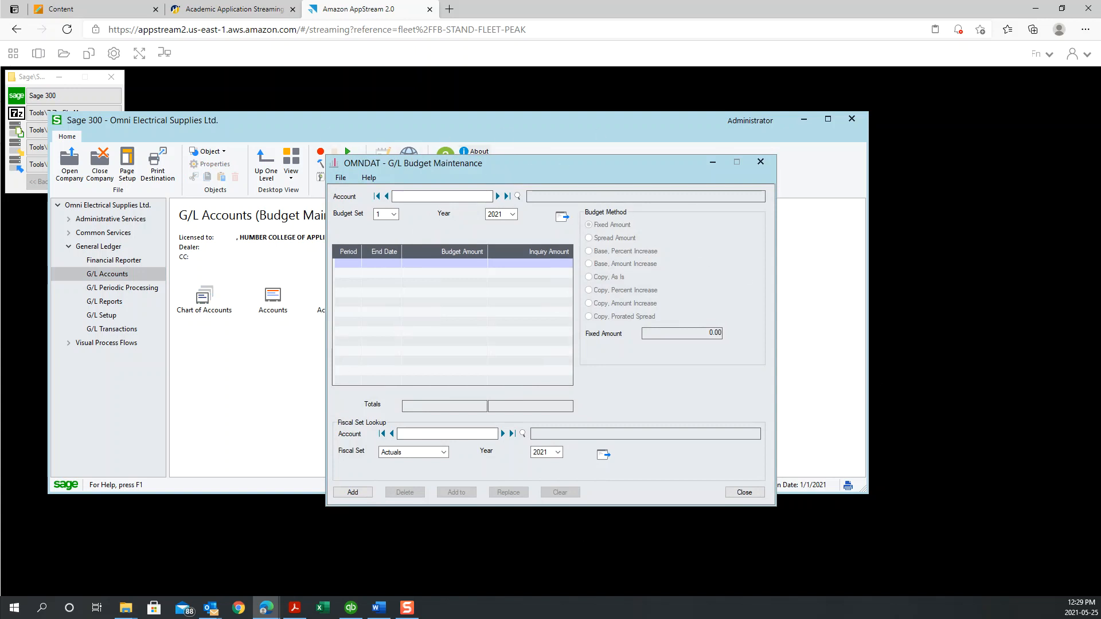
pyautogui.moveTo(498, 172); pyautogui.dragTo(503, 147)
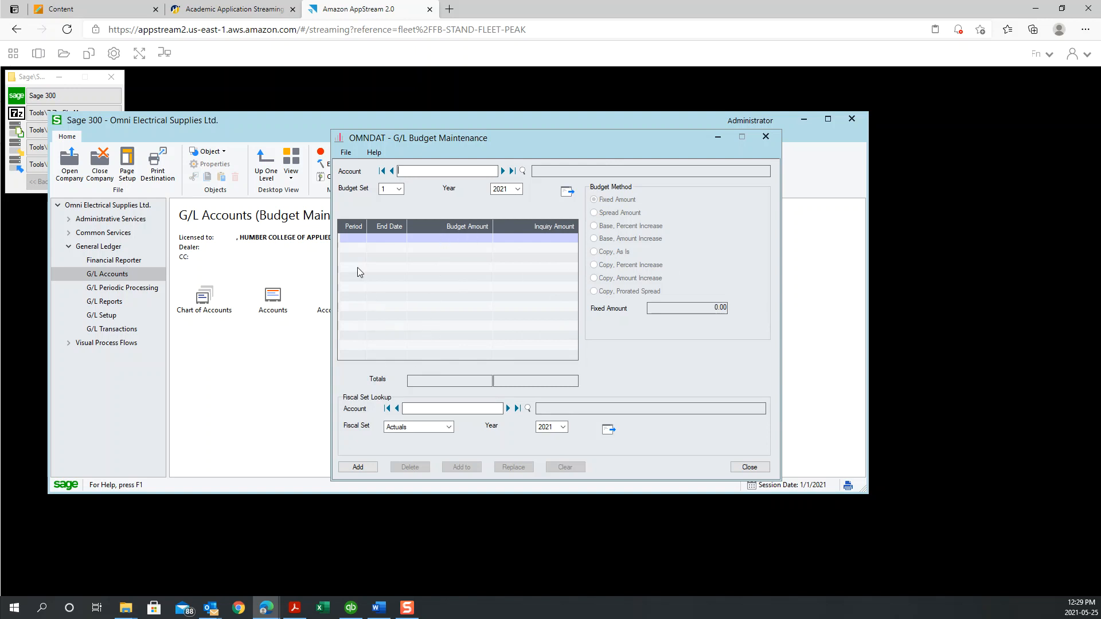
pyautogui.click(399, 189)
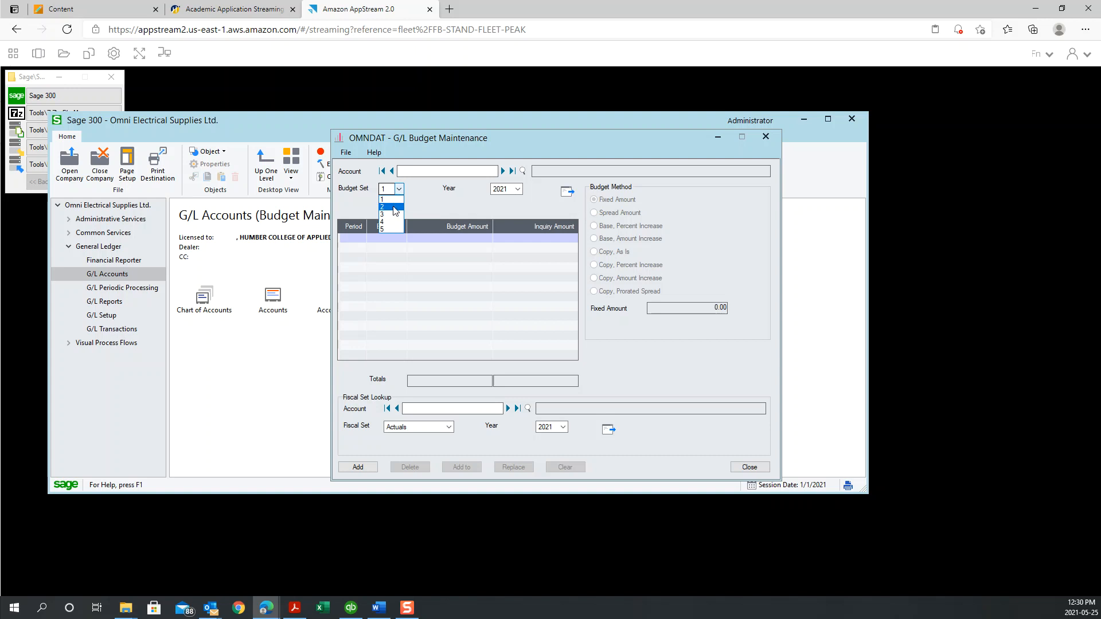
pyautogui.click(457, 210)
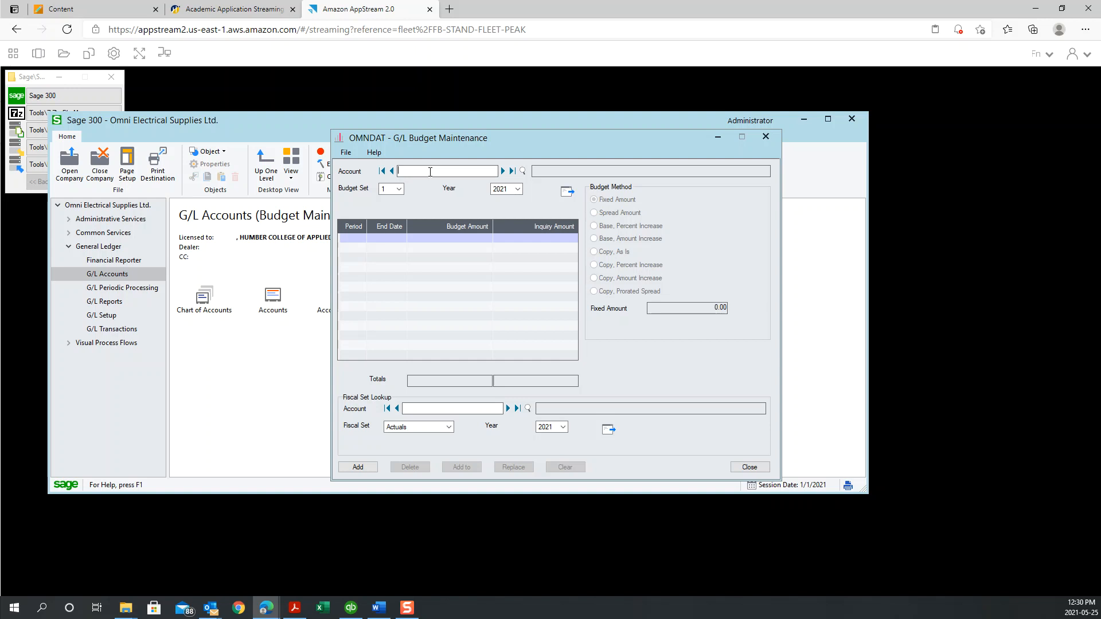
# Step: Load the 2021 budget periods for account 4500-100 Sales
pyautogui.write('4500-100')
pyautogui.press('Tab')
pyautogui.click(517, 189)
pyautogui.click(569, 192)
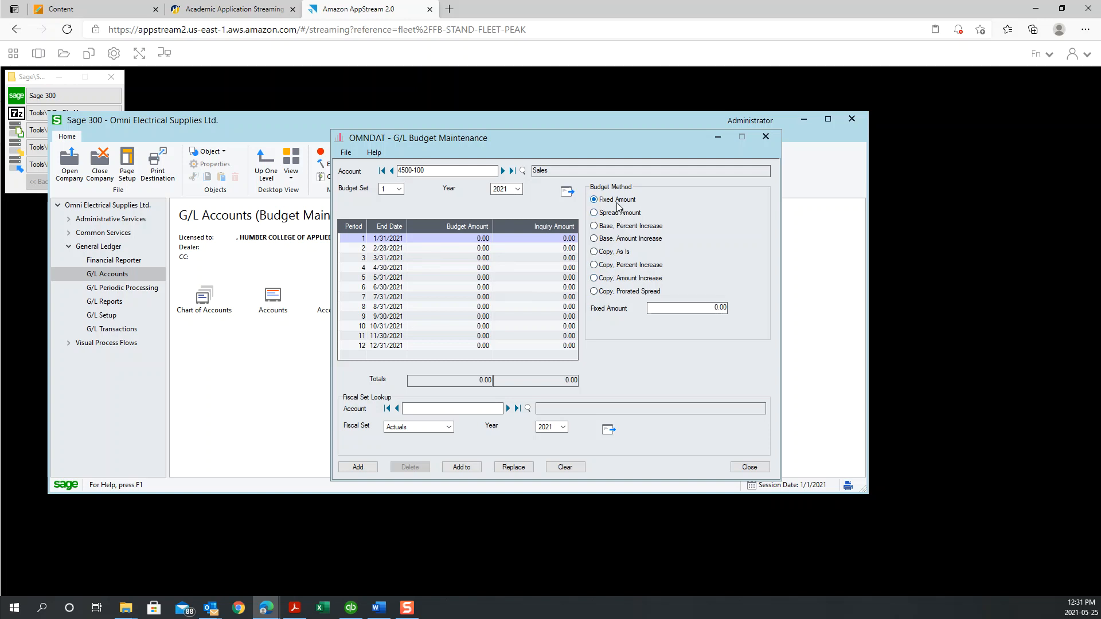
# Step: Enter -50,000 as the Fixed Amount
pyautogui.click(703, 308)
pyautogui.press('BackSpace')
pyautogui.write('-50,000')
# Step: Clear all period amounts to zero and apply the Fixed Amount to every period
pyautogui.click(577, 469)
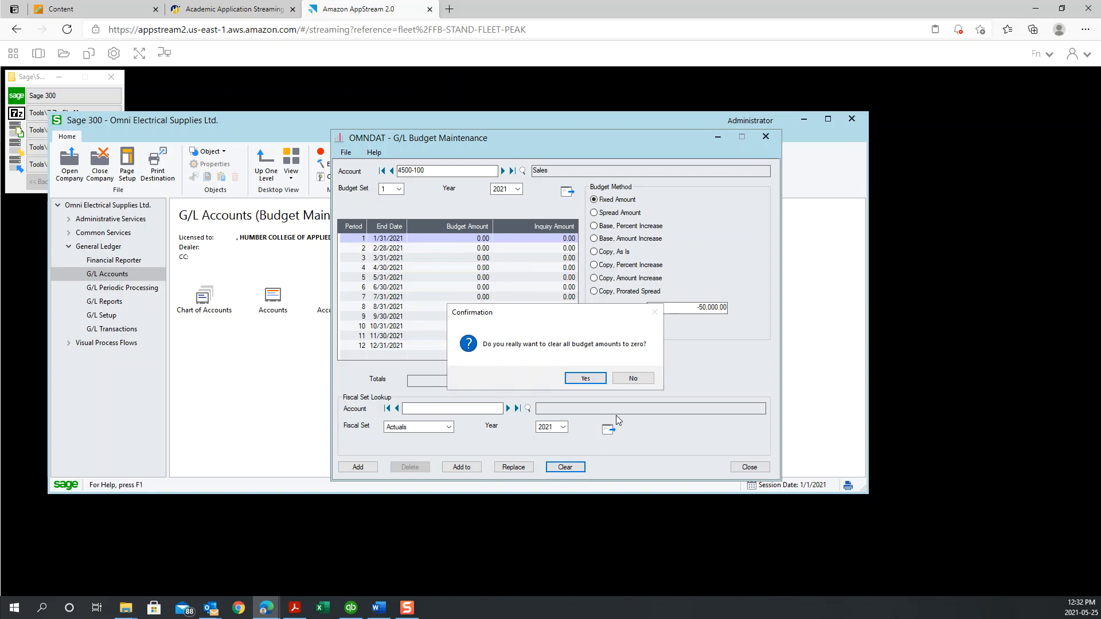
pyautogui.click(584, 376)
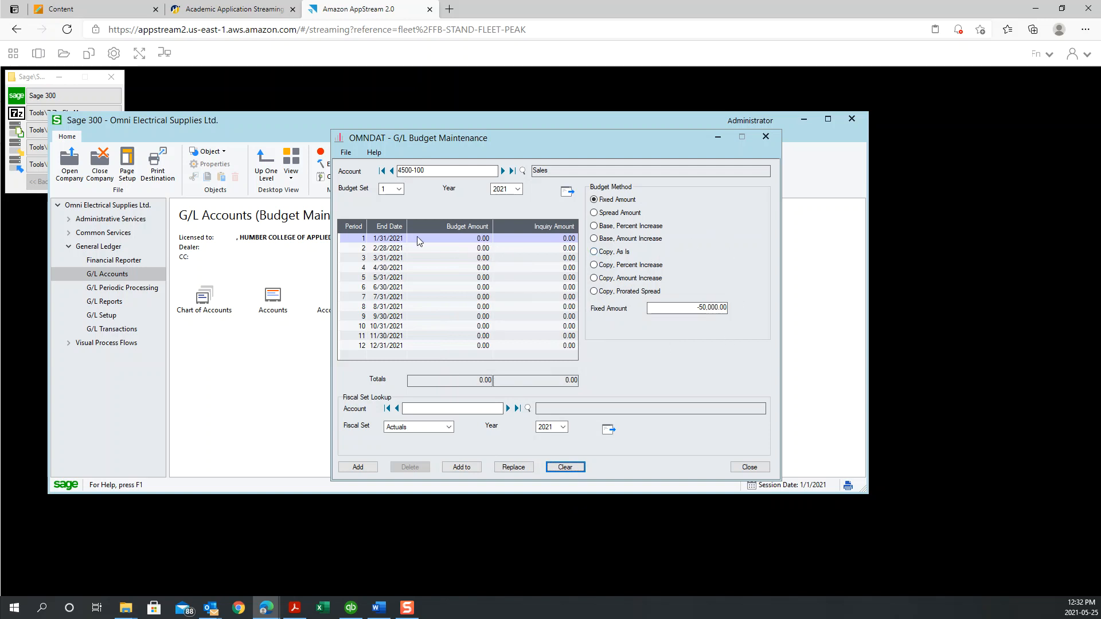
pyautogui.click(471, 469)
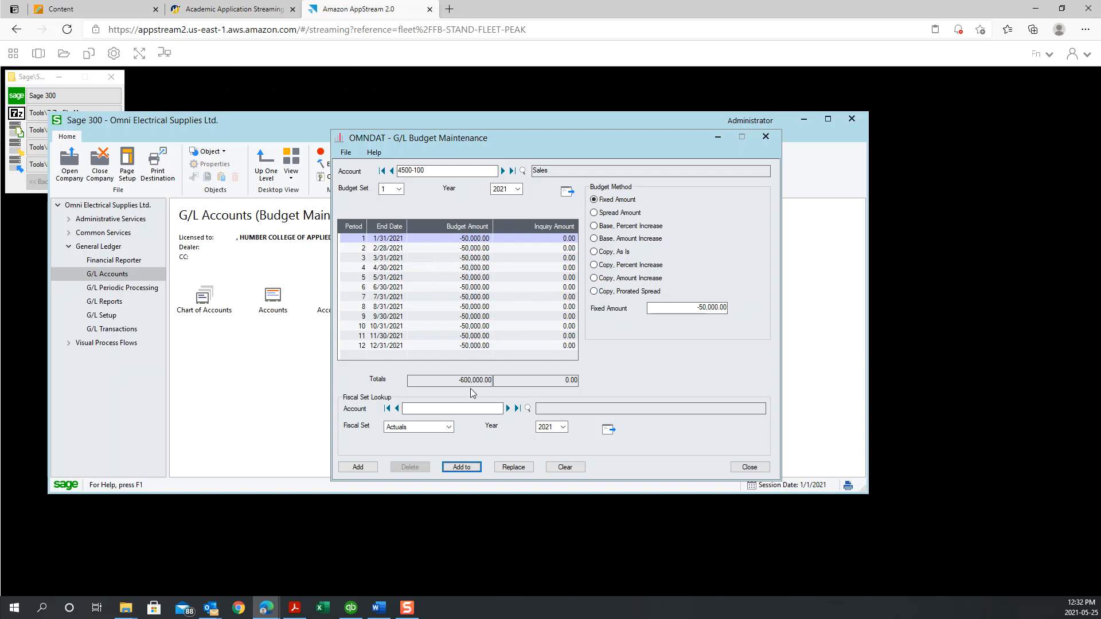
pyautogui.click(706, 308)
pyautogui.press('BackSpace')
pyautogui.click(475, 471)
# Step: Correct the Fixed Amount to -50,000 and Replace all periods, totalling -600,000.00
pyautogui.click(694, 307)
pyautogui.press('Home')
pyautogui.write('500')
pyautogui.press('BackSpace')
pyautogui.press('BackSpace')
pyautogui.press('BackSpace')
pyautogui.write('0')
pyautogui.click(516, 469)
# Step: Add the 4500-100 budget record and enter account 4500-200
pyautogui.click(358, 468)
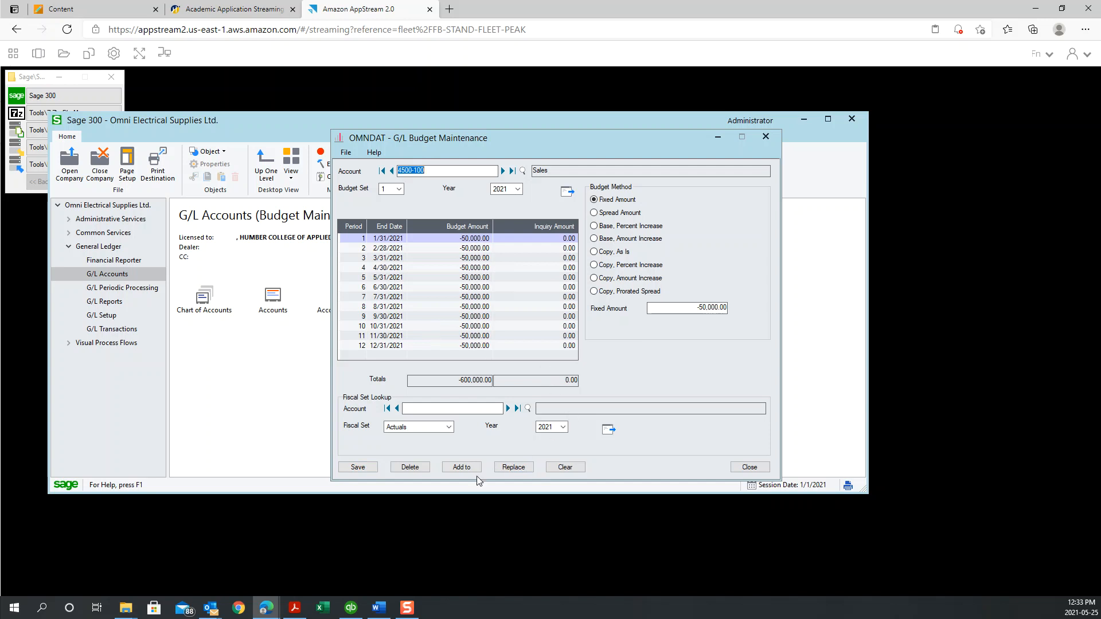
pyautogui.click(358, 467)
pyautogui.write('4500-200')
# Step: Spread -450,000.00 over 4500-200's 2021 periods as -37,500.00 each and add the budget
pyautogui.click(559, 188)
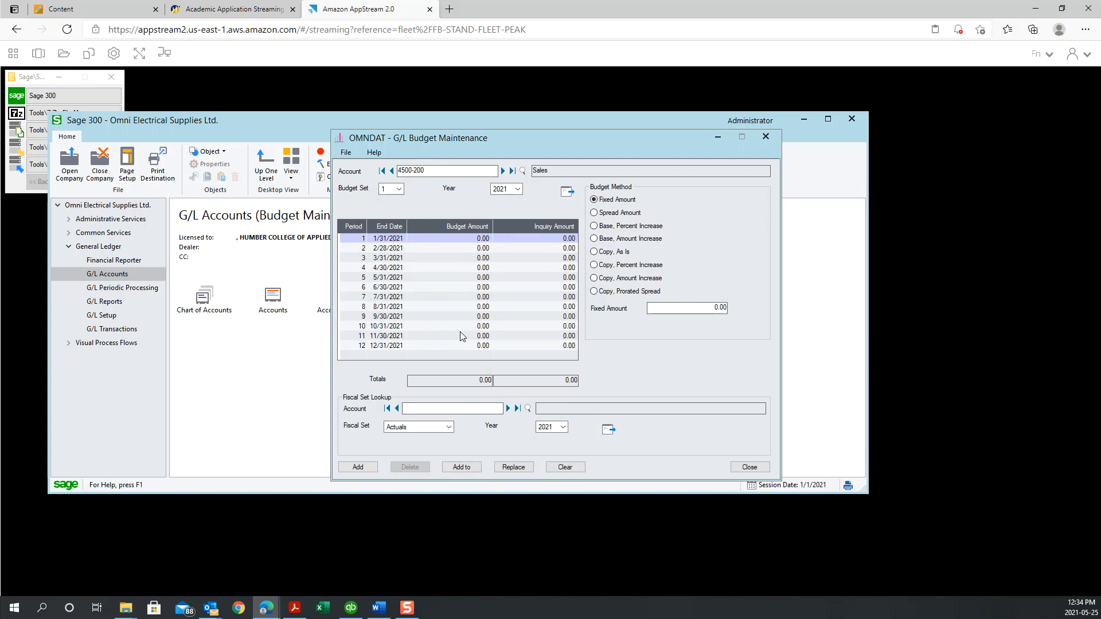
pyautogui.click(630, 217)
pyautogui.click(711, 308)
pyautogui.write('45000')
pyautogui.write('0')
pyautogui.write('-')
pyautogui.click(671, 312)
pyautogui.click(471, 471)
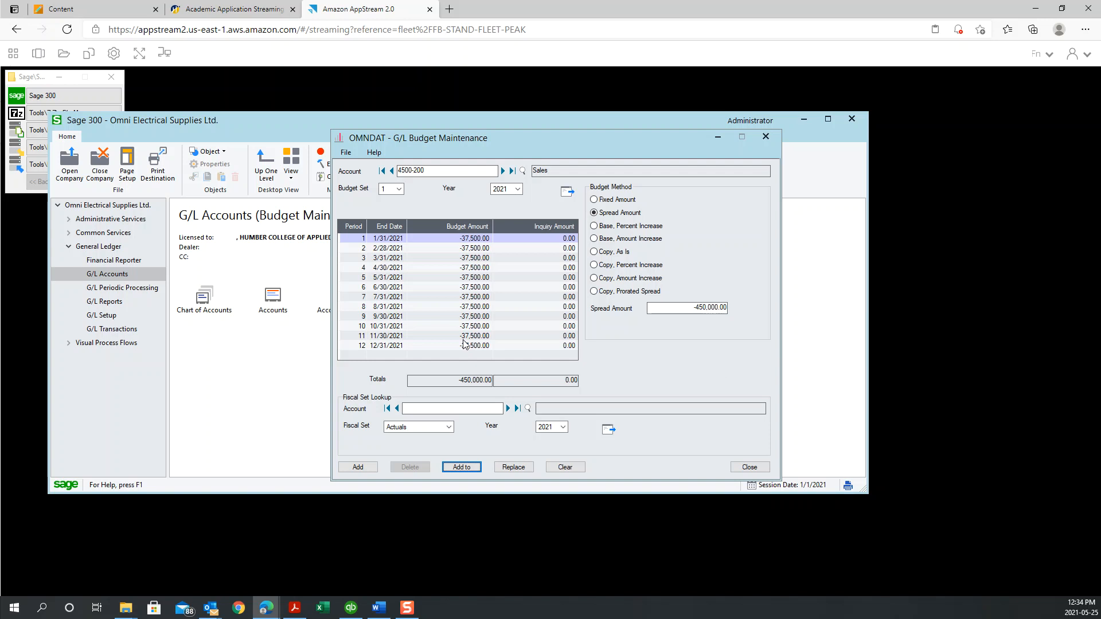
pyautogui.click(359, 467)
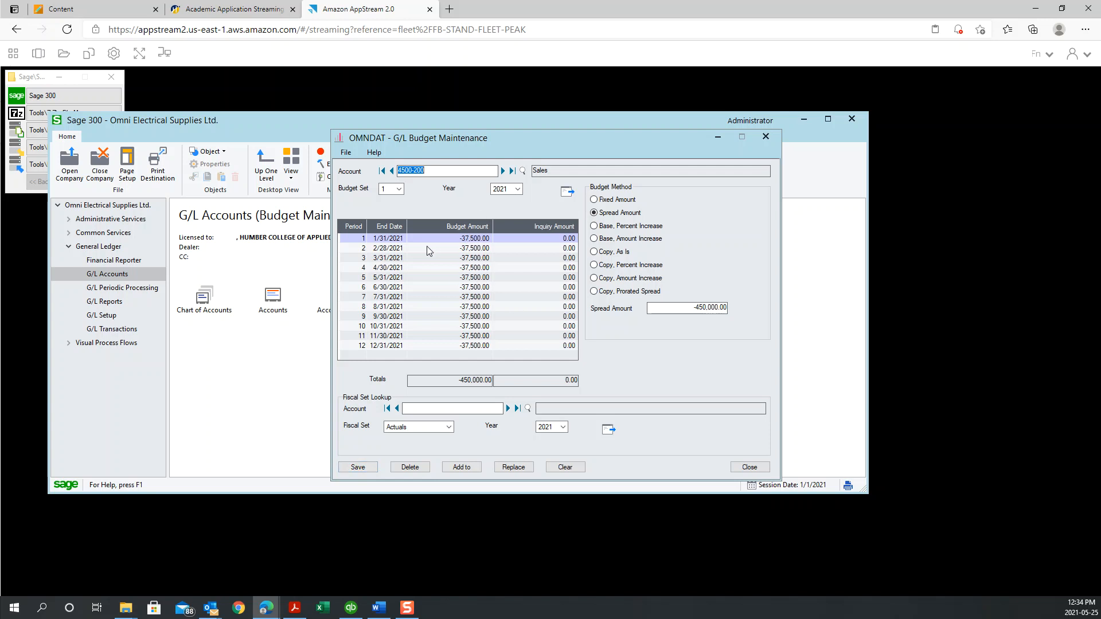
pyautogui.click(503, 172)
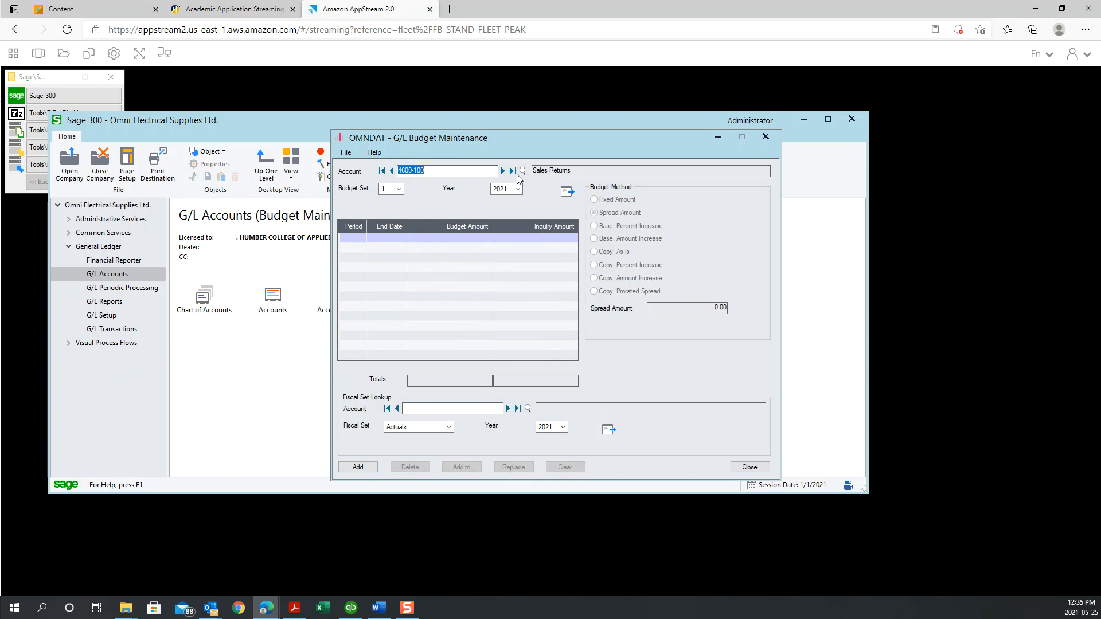
# Step: Load 2021 periods for account 5000-100 Cost of Sales with the Base, Percent Increase method
pyautogui.click(522, 171)
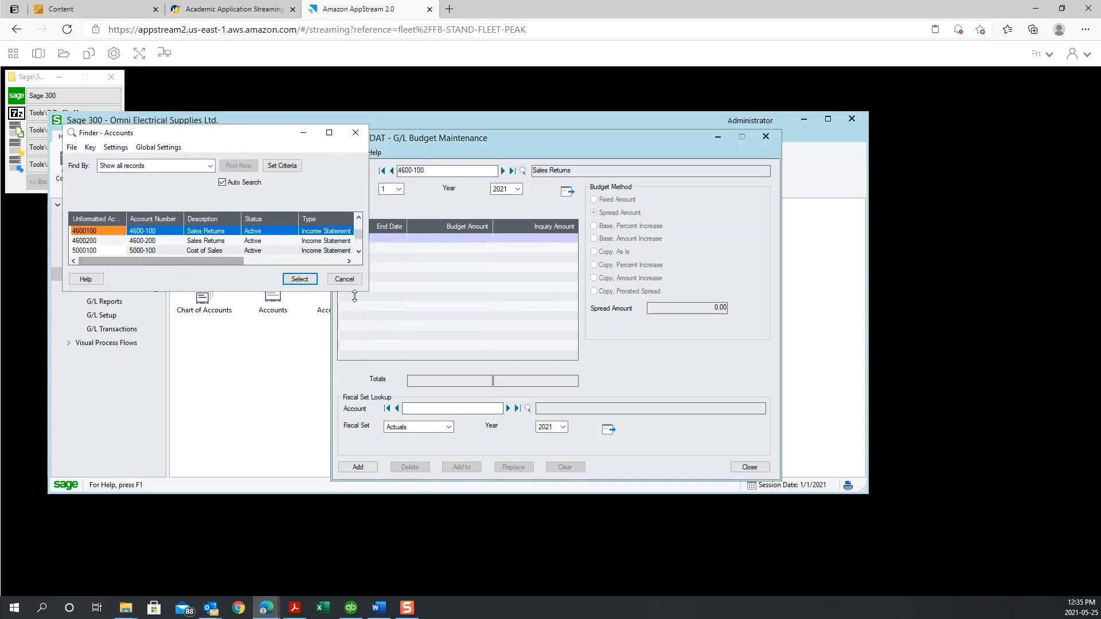
pyautogui.doubleClick(287, 251)
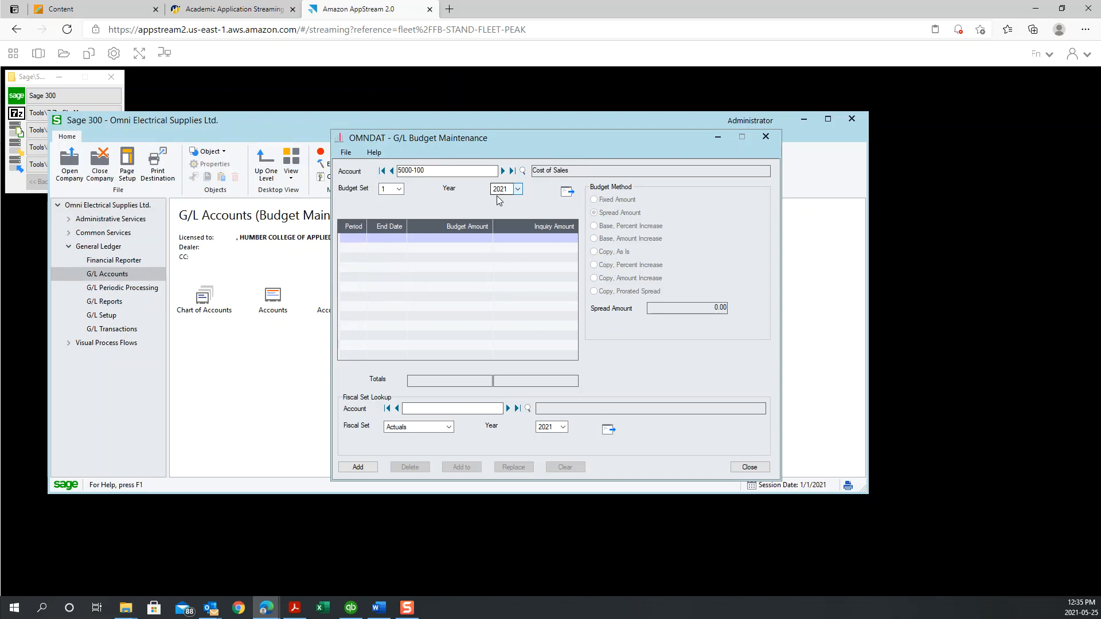
pyautogui.click(568, 193)
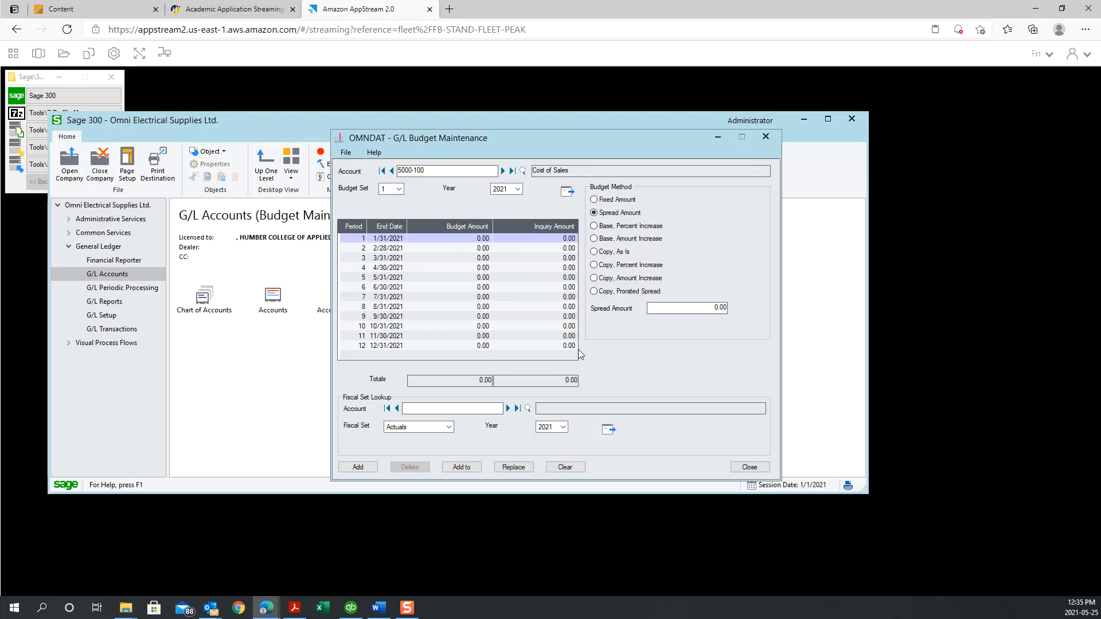
pyautogui.click(625, 227)
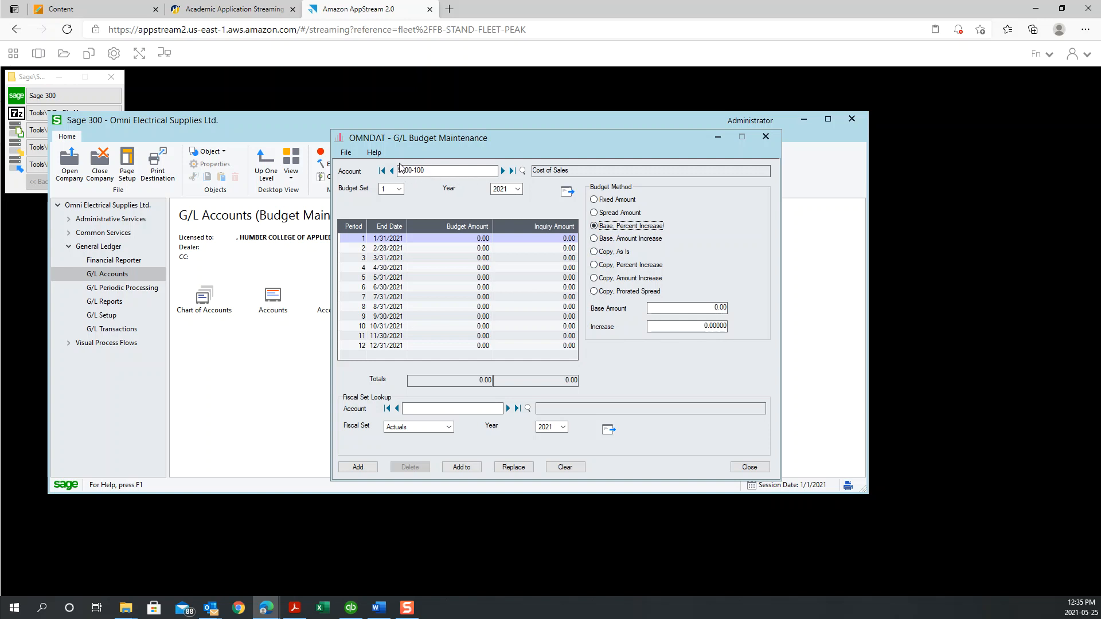
# Step: Fill periods from a 30,000.00 base rising 1% monthly, totalling 380,475.10, and add the budget
pyautogui.click(688, 310)
pyautogui.write('3000')
pyautogui.click(688, 328)
pyautogui.write('1')
pyautogui.click(689, 308)
pyautogui.click(458, 469)
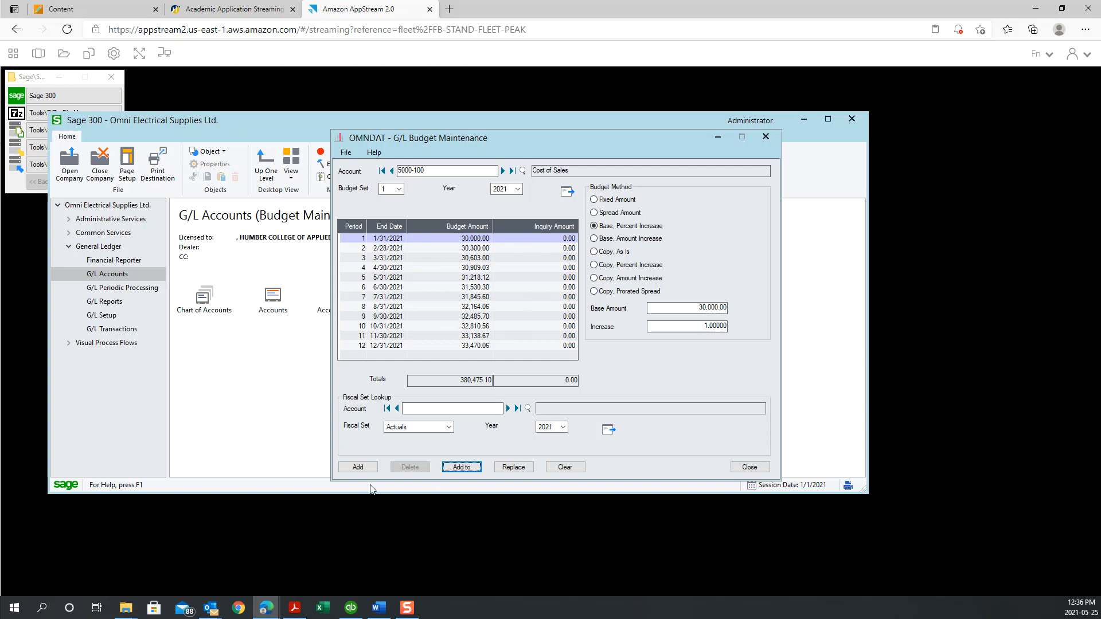
pyautogui.click(370, 468)
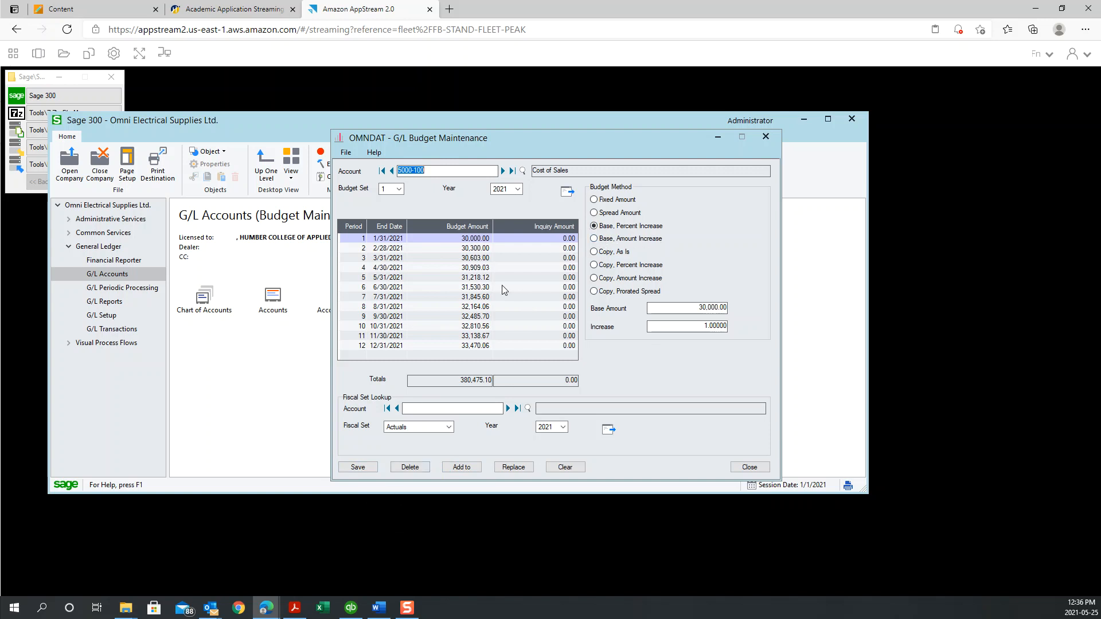
pyautogui.click(631, 240)
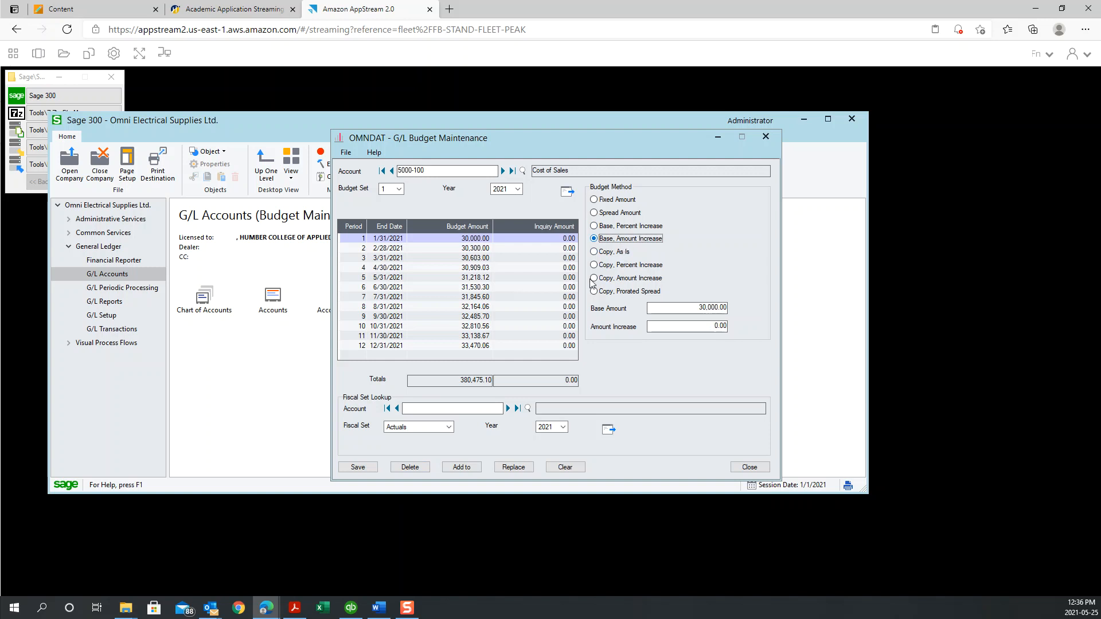
# Step: Load account 5000-200 Cost of Sales and enter a 20,000.00 base with a 1,000.00 amount increase
pyautogui.click(502, 171)
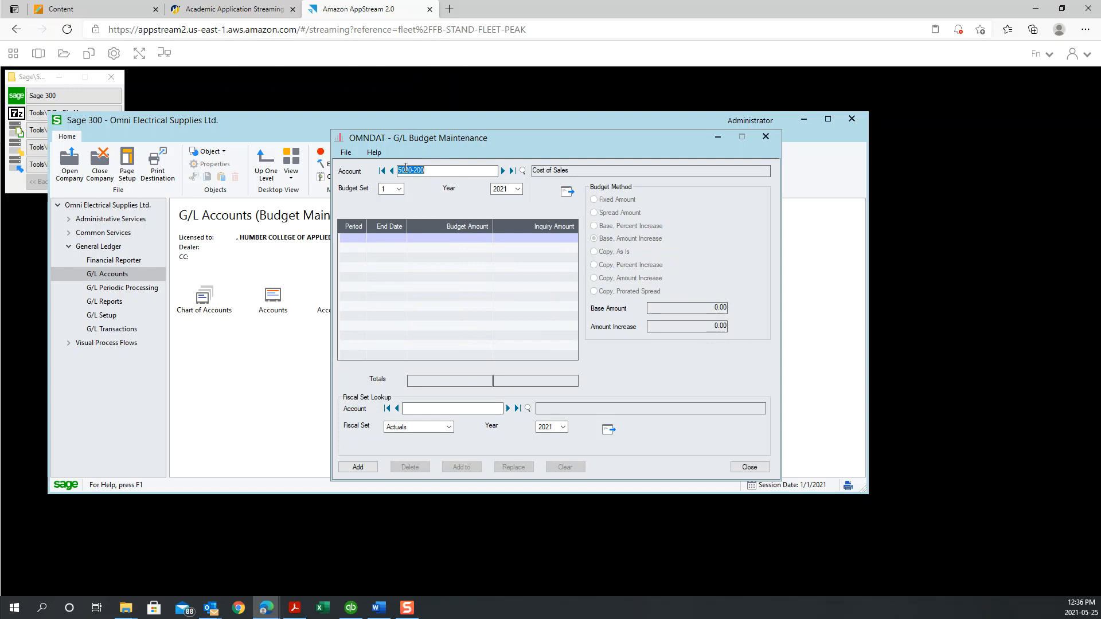
pyautogui.click(568, 192)
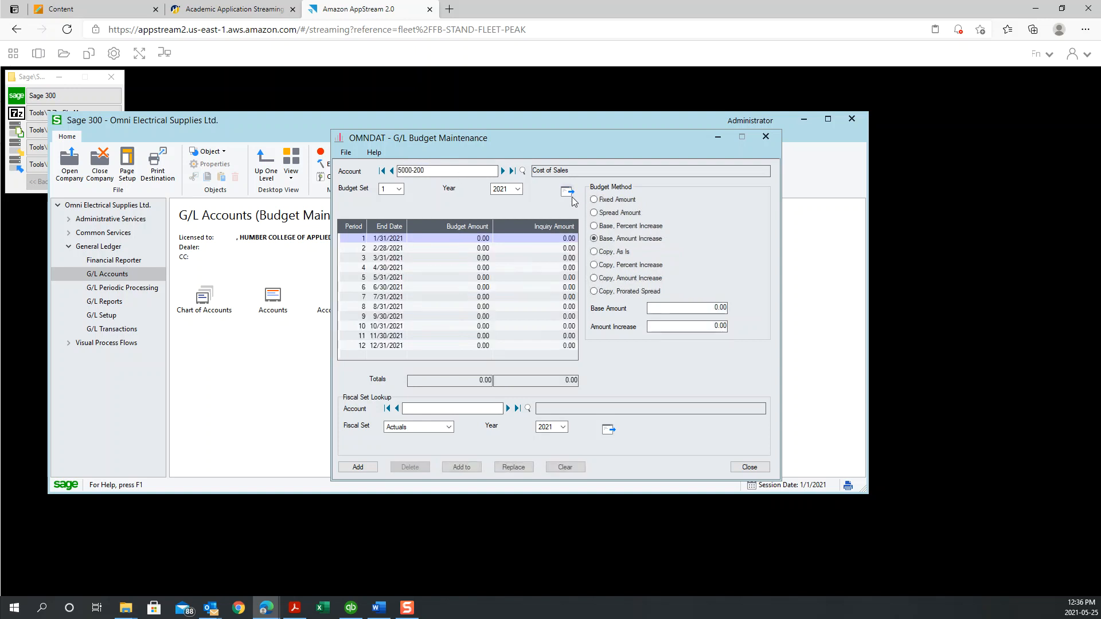
pyautogui.click(734, 313)
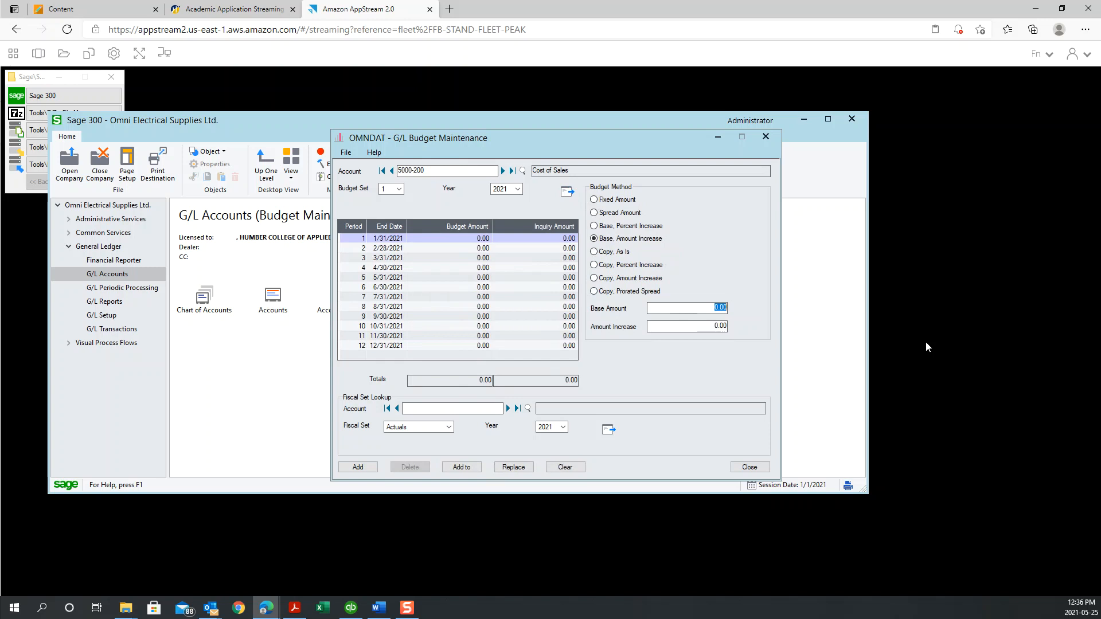
pyautogui.write('1,000')
pyautogui.press('Tab')
pyautogui.write('10')
# Step: Fill the periods to total 306,000.00, save the 5000-200 budget, and select Copy, As Is
pyautogui.click(469, 470)
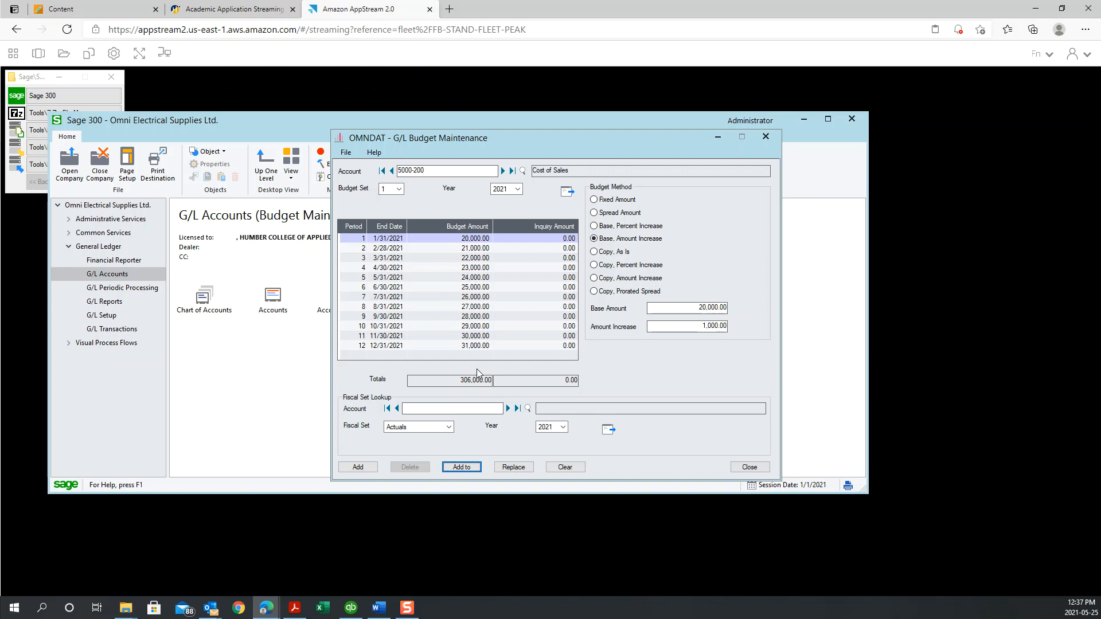
pyautogui.click(360, 468)
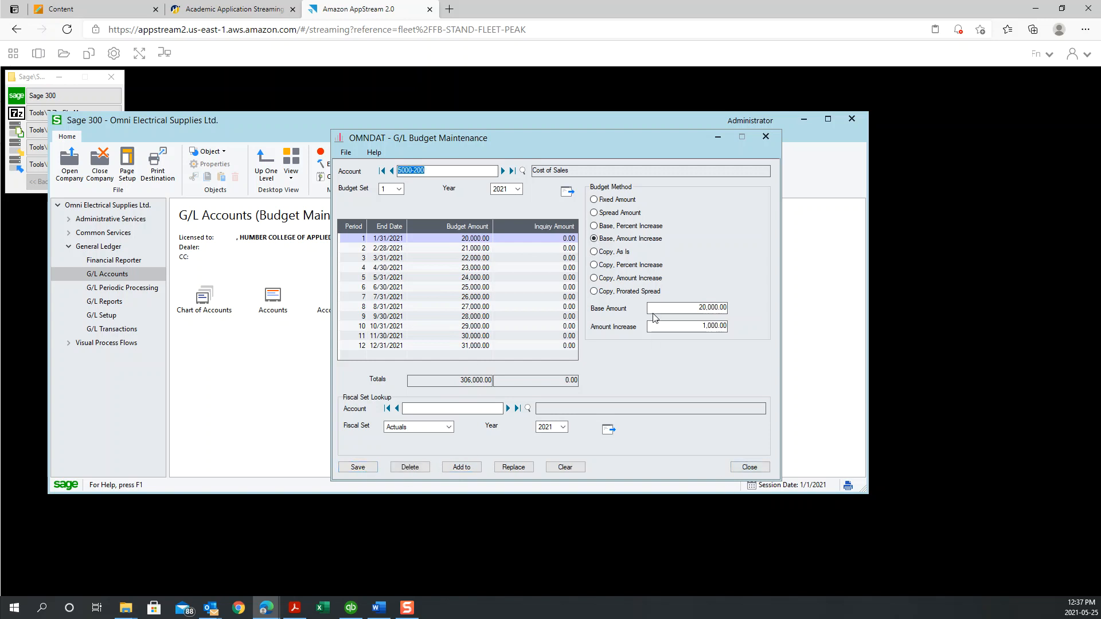
pyautogui.click(610, 253)
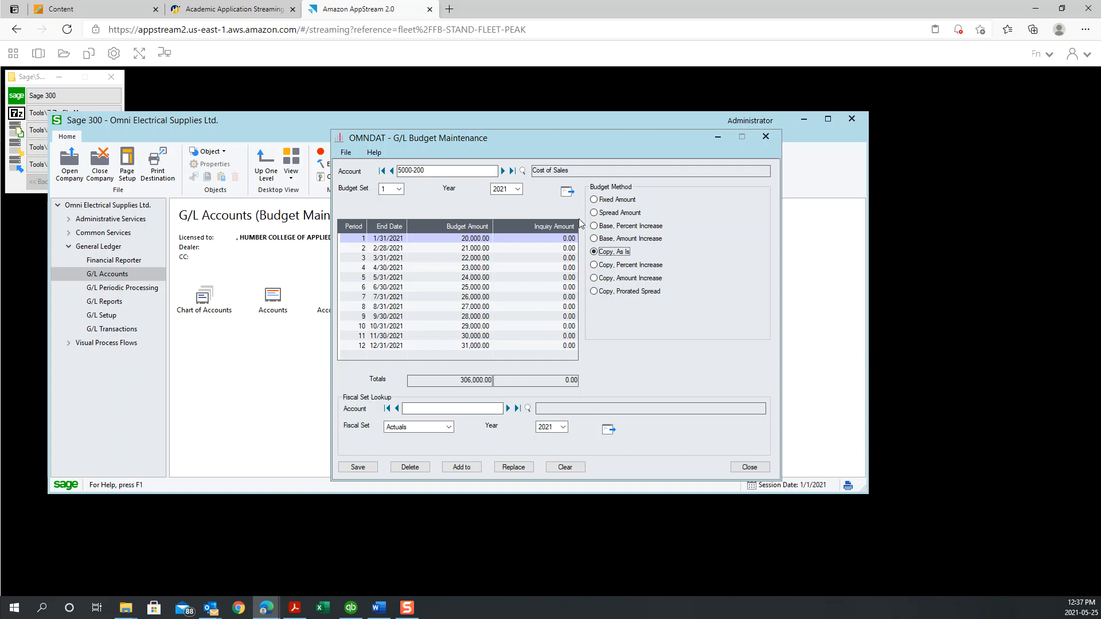
pyautogui.click(522, 171)
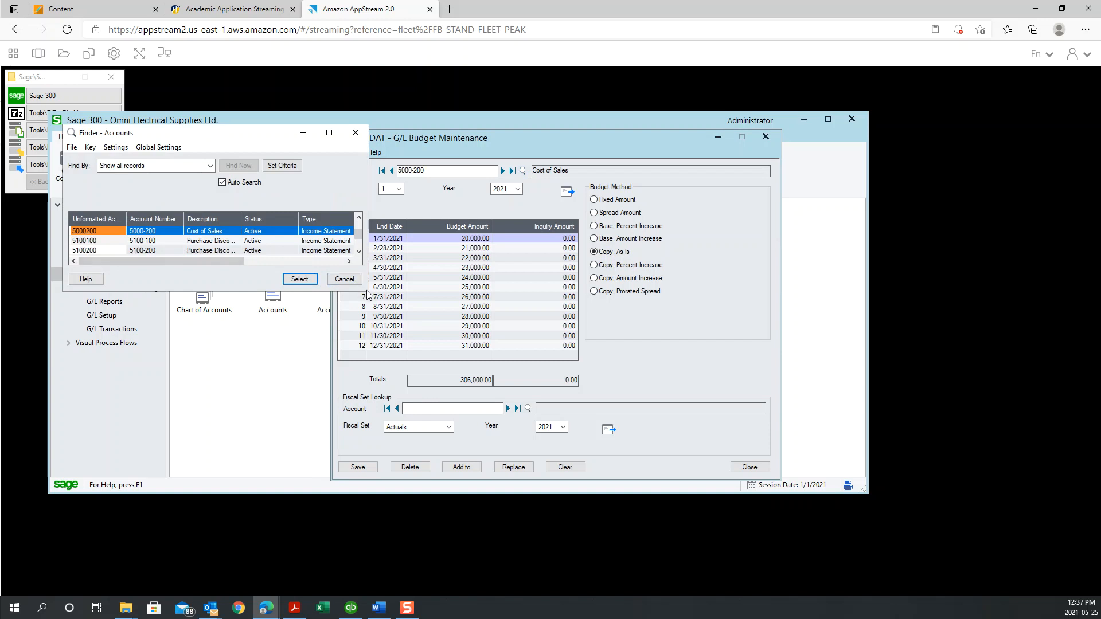
# Step: Pick account 6020-100 Telephone Expense from the enlarged finder, load its periods, and choose Fixed Amount
pyautogui.moveTo(365, 291); pyautogui.dragTo(557, 484)
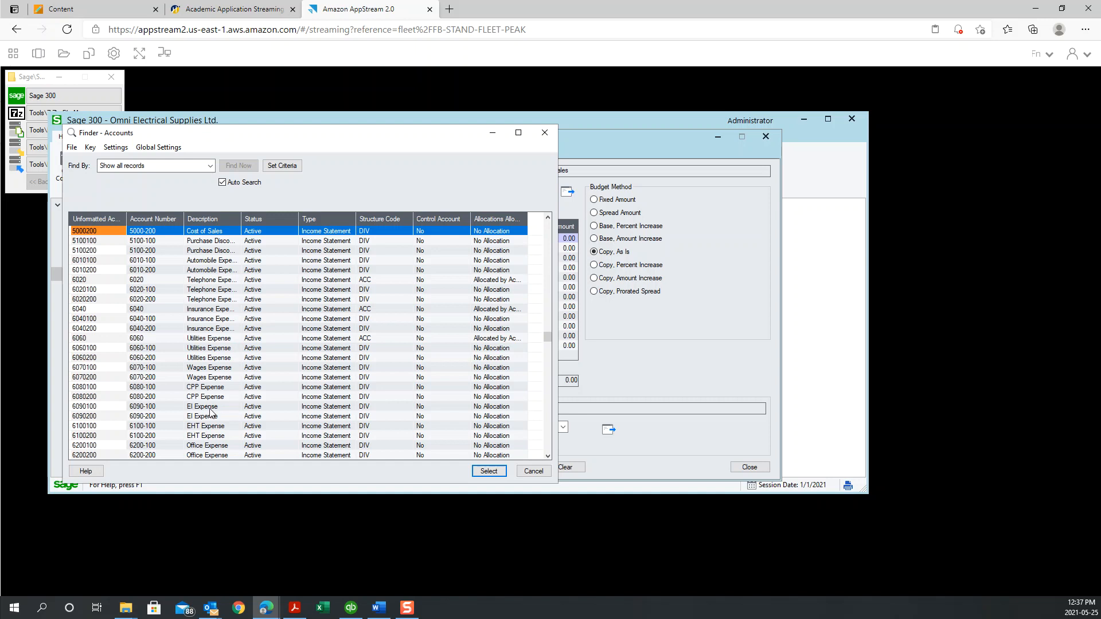
pyautogui.doubleClick(206, 290)
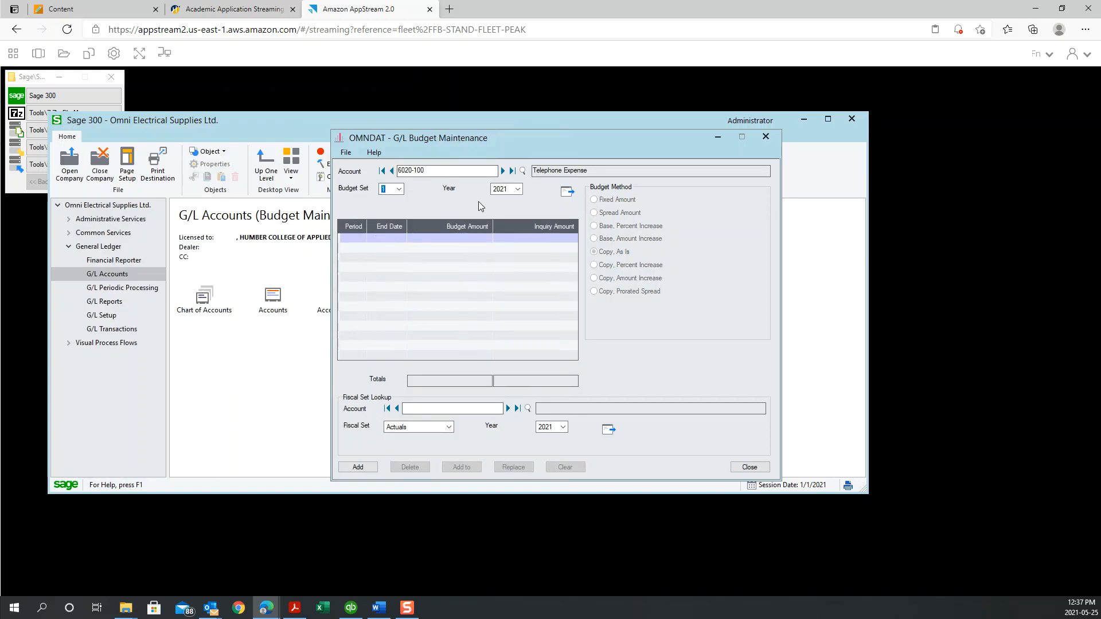
pyautogui.click(565, 192)
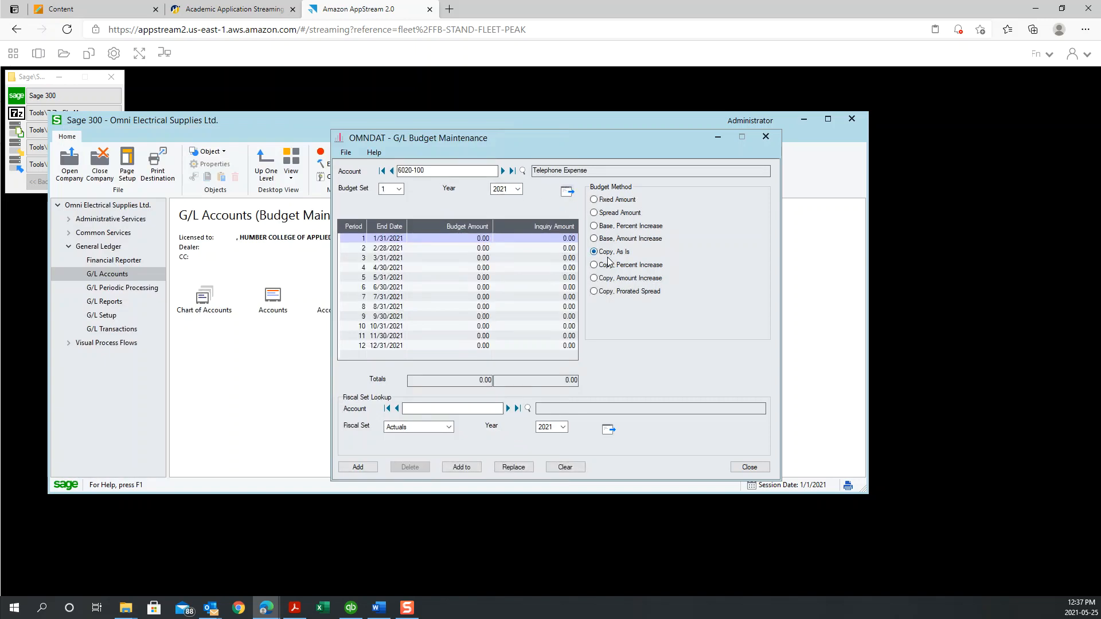
pyautogui.click(625, 201)
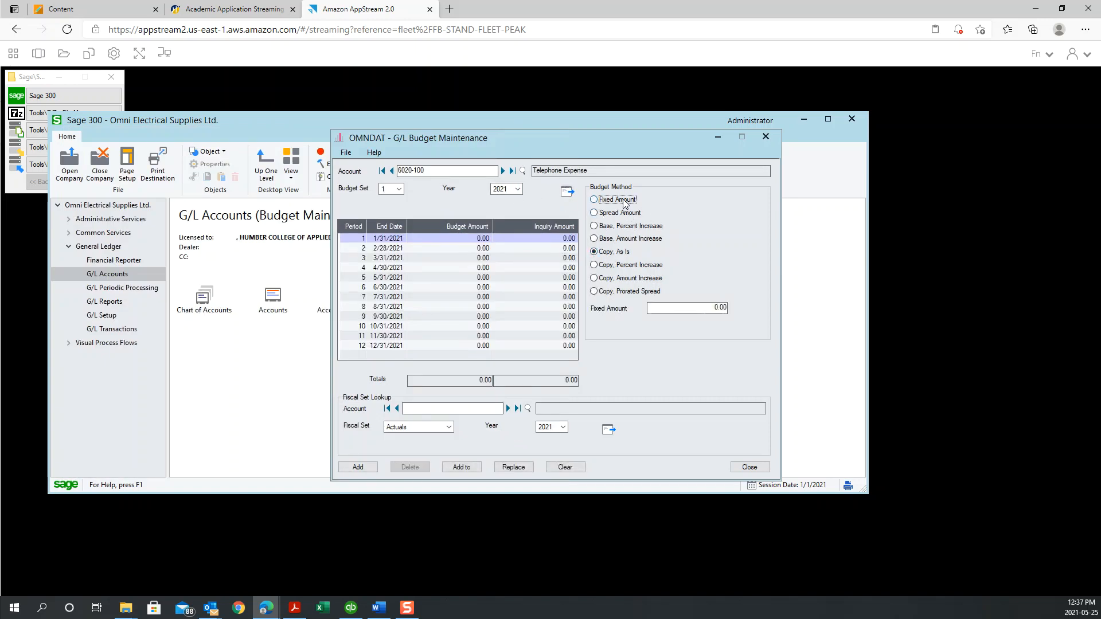
# Step: Fill every period with a fixed 500.00 (6,000.00 total) and save the 6020-100 budget
pyautogui.click(702, 308)
pyautogui.write('50')
pyautogui.click(462, 467)
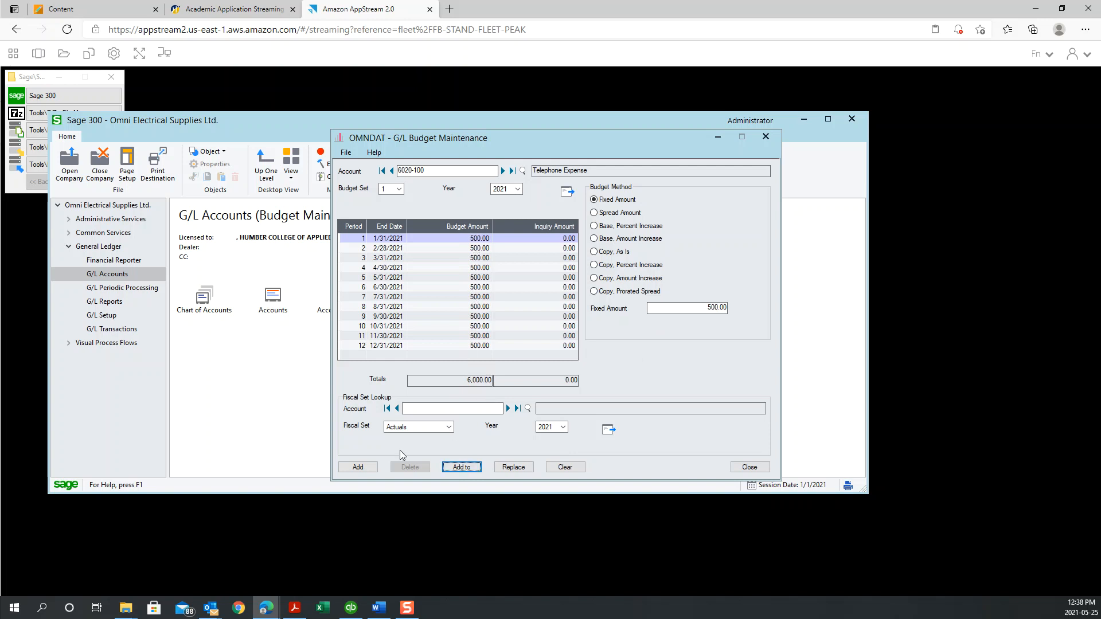
pyautogui.click(357, 467)
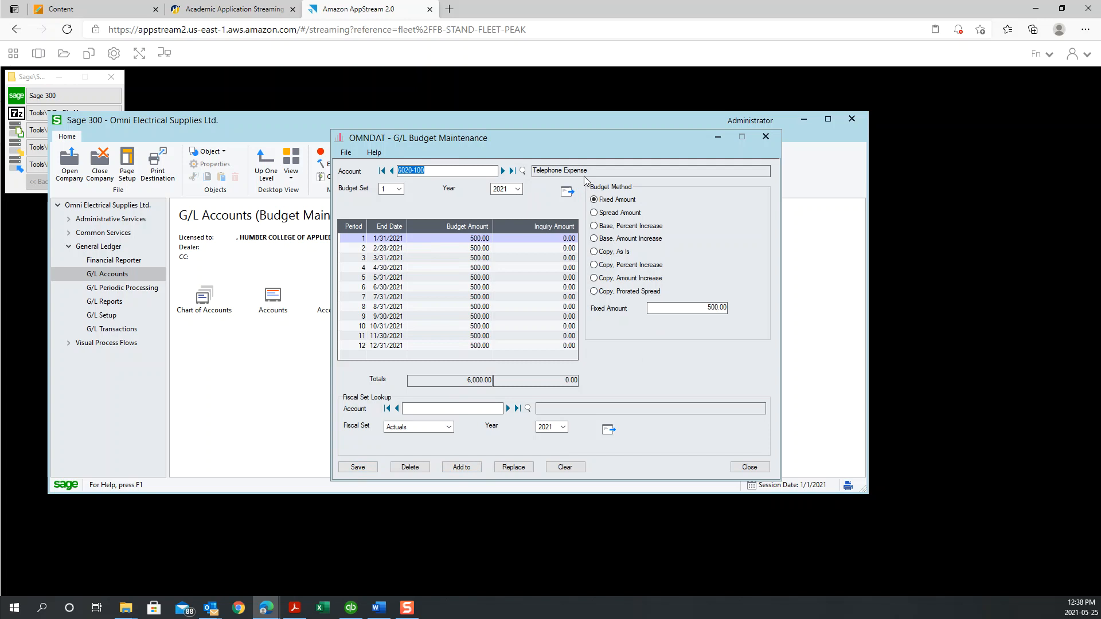
pyautogui.click(524, 171)
# Step: Load account 6020-200 Telephone Expense and select the Copy, As Is budget method
pyautogui.doubleClick(193, 247)
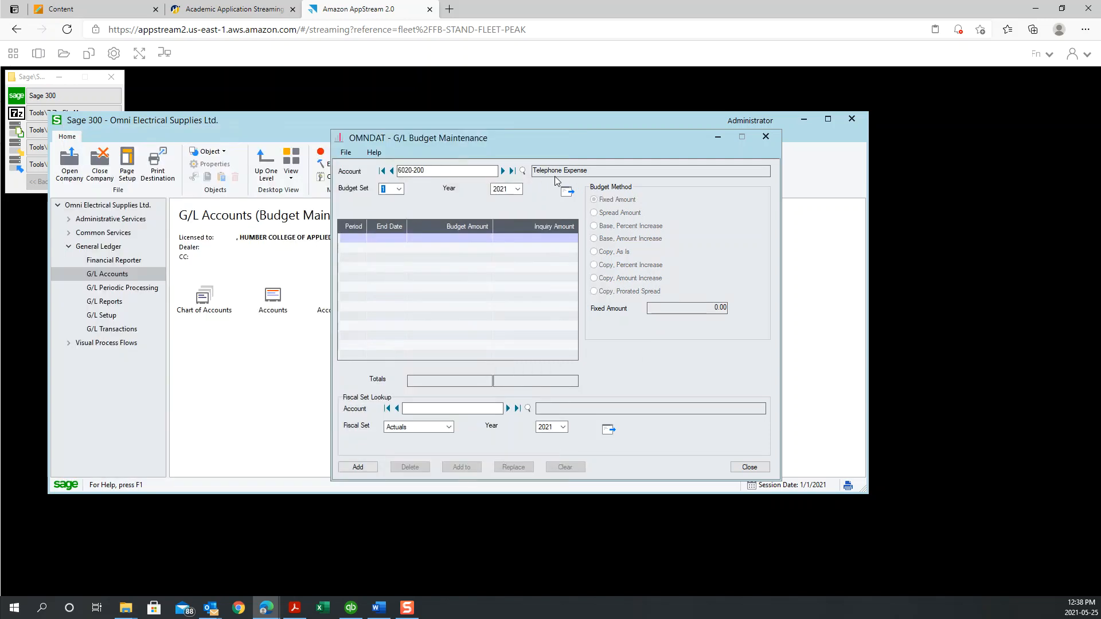
pyautogui.click(567, 191)
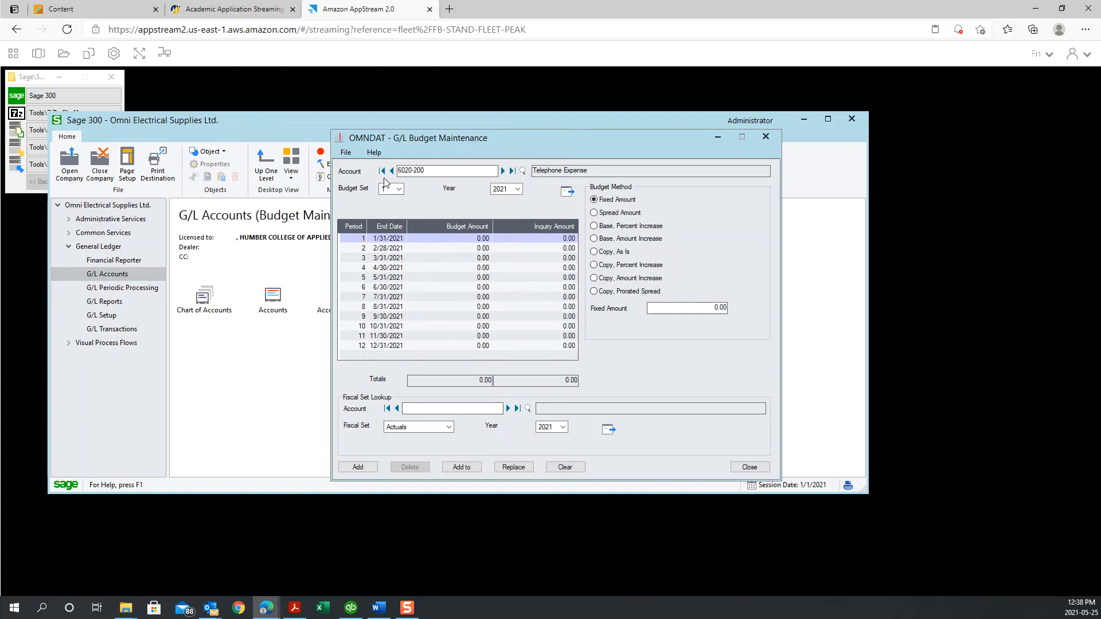
pyautogui.click(614, 254)
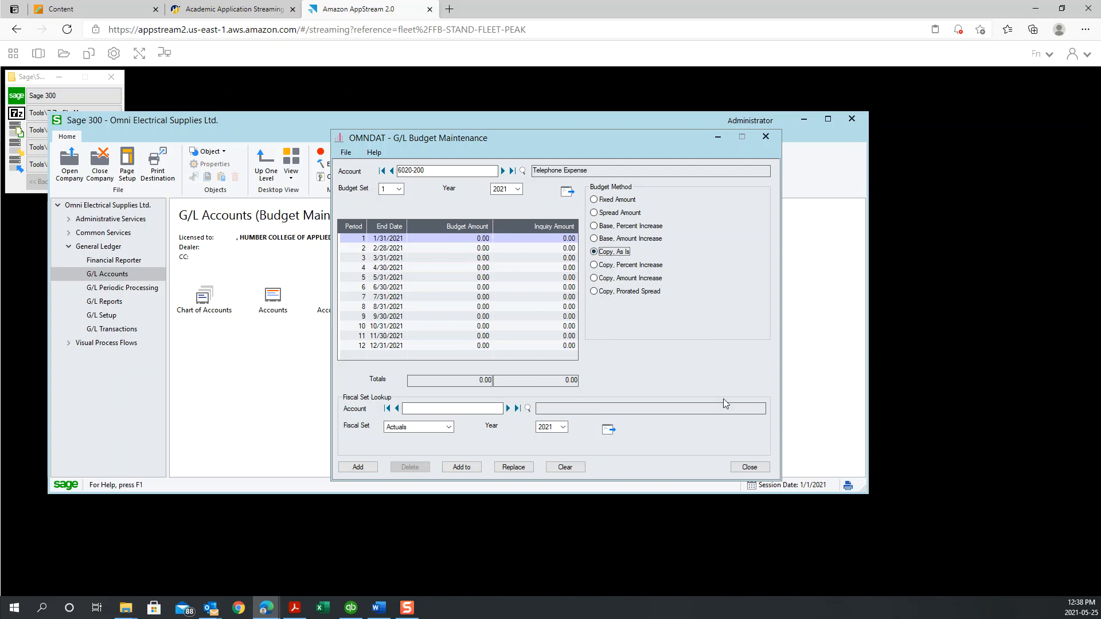
# Step: Choose 6020-100 as the source account in the Fiscal Set Lookup
pyautogui.click(527, 410)
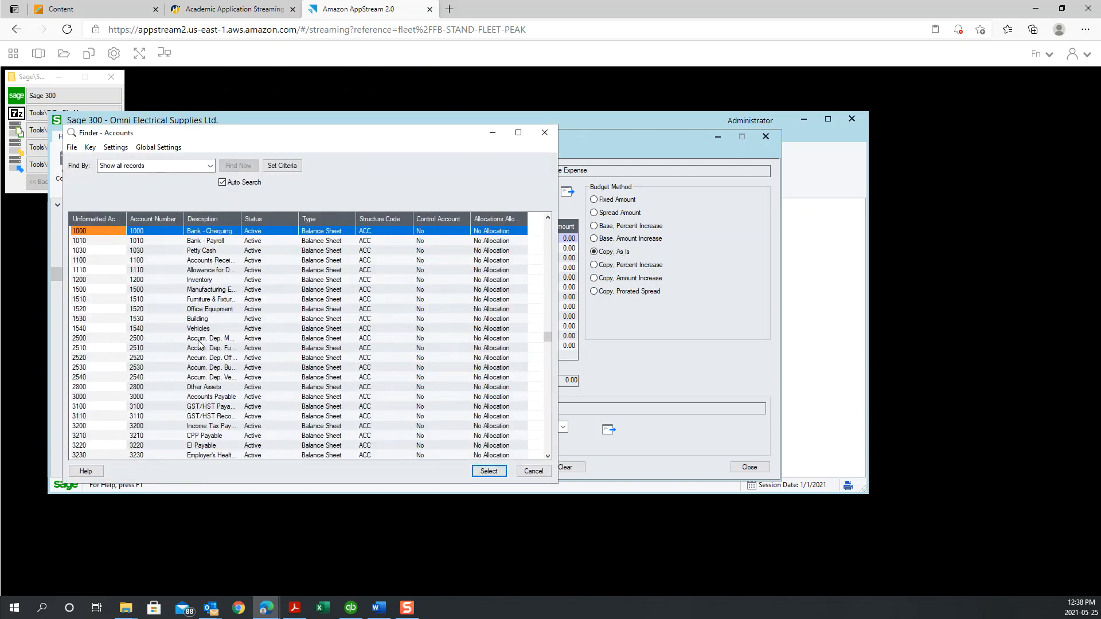
pyautogui.press('Down')
pyautogui.press('Down')
pyautogui.press('Down')
pyautogui.press('Down')
pyautogui.press('Down')
pyautogui.press('Down')
pyautogui.press('Down')
pyautogui.press('Down')
pyautogui.press('Down')
pyautogui.press('Down')
pyautogui.press('Down')
pyautogui.press('Down')
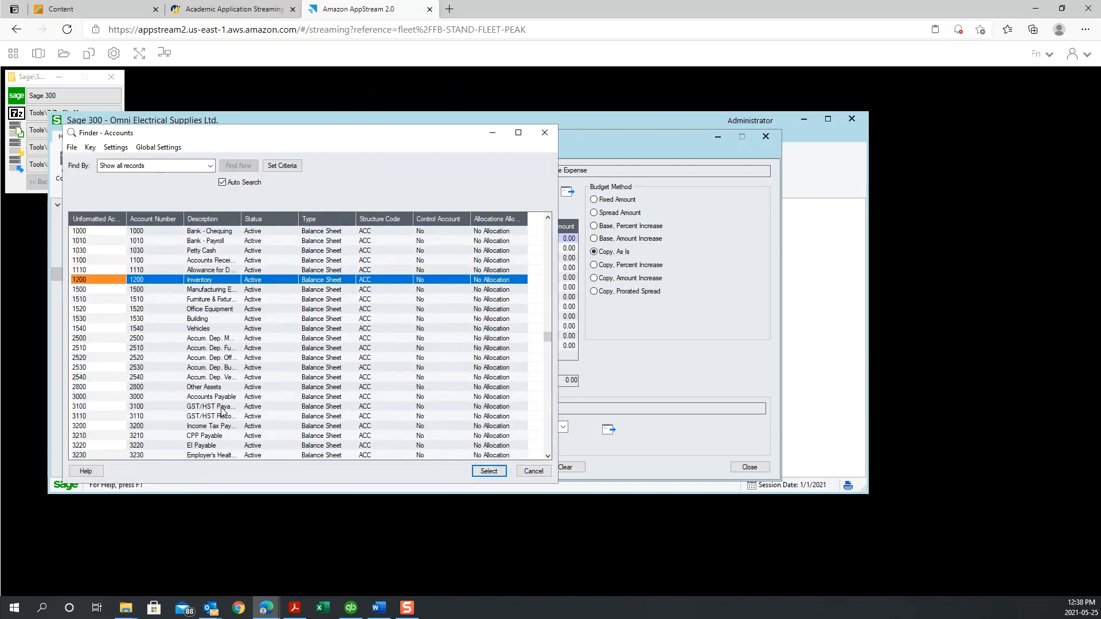
pyautogui.press('Down')
pyautogui.press('Down')
pyautogui.press('Down')
pyautogui.press('Down')
pyautogui.press('Down')
pyautogui.press('Down')
pyautogui.press('Down')
pyautogui.press('Down')
pyautogui.press('Down')
pyautogui.press('Down')
pyautogui.press('Down')
pyautogui.press('Down')
pyautogui.press('Down')
pyautogui.press('Down')
pyautogui.press('Down')
pyautogui.press('Down')
pyautogui.press('Down')
pyautogui.press('Down')
pyautogui.press('Down')
pyautogui.press('Down')
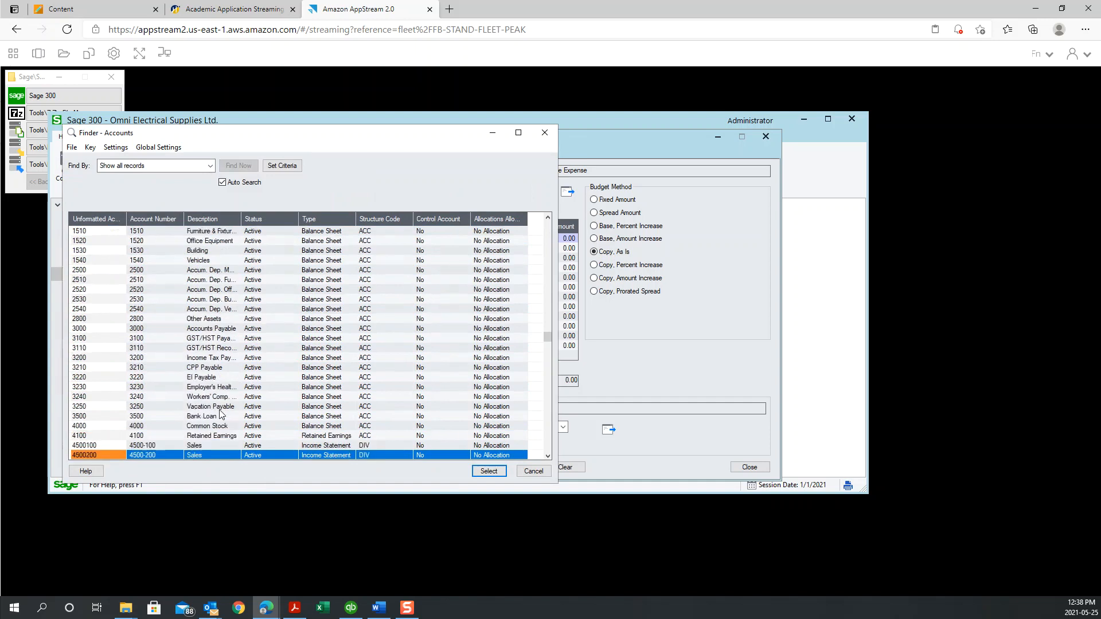
pyautogui.press('Down')
pyautogui.press('Down')
pyautogui.press('Down')
pyautogui.press('Down')
pyautogui.press('Down')
pyautogui.press('Down')
pyautogui.press('Down')
pyautogui.press('Down')
pyautogui.press('Down')
pyautogui.press('Down')
pyautogui.press('Down')
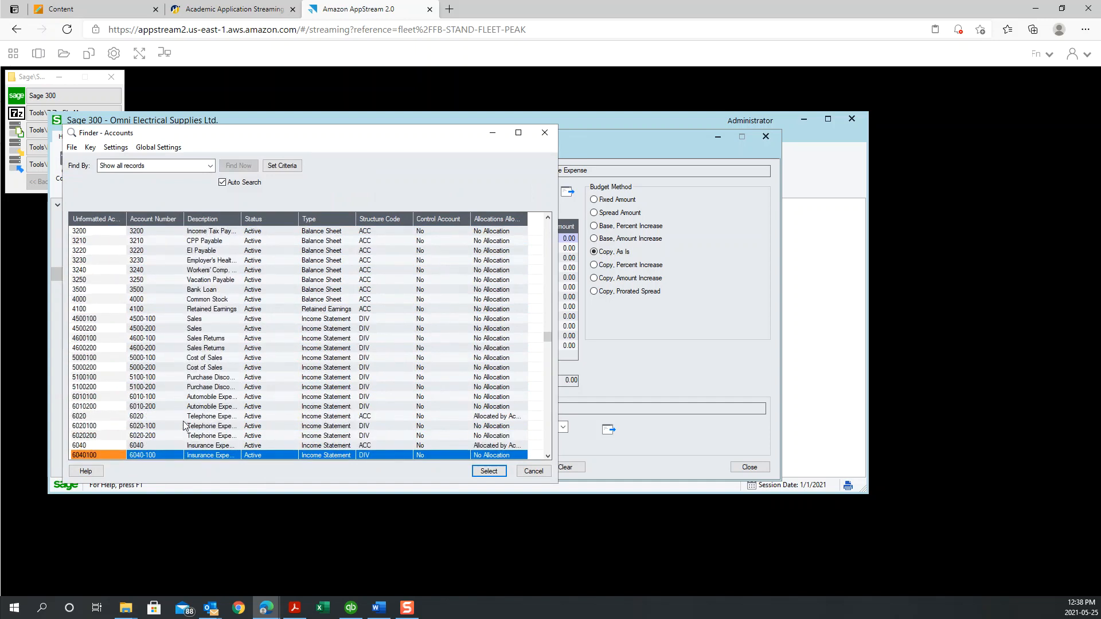
pyautogui.doubleClick(213, 426)
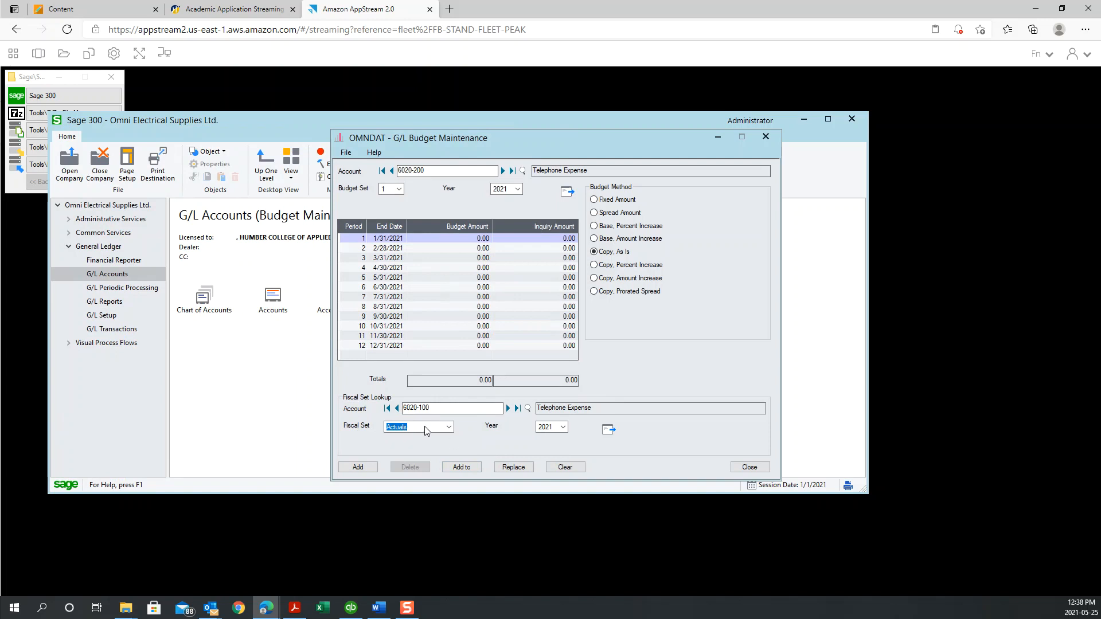
pyautogui.click(448, 427)
# Step: Look up 6020-100's Budget Set 1 and add its 500.00 periods (6,000.00 total) to 6020-200
pyautogui.click(434, 446)
pyautogui.click(606, 431)
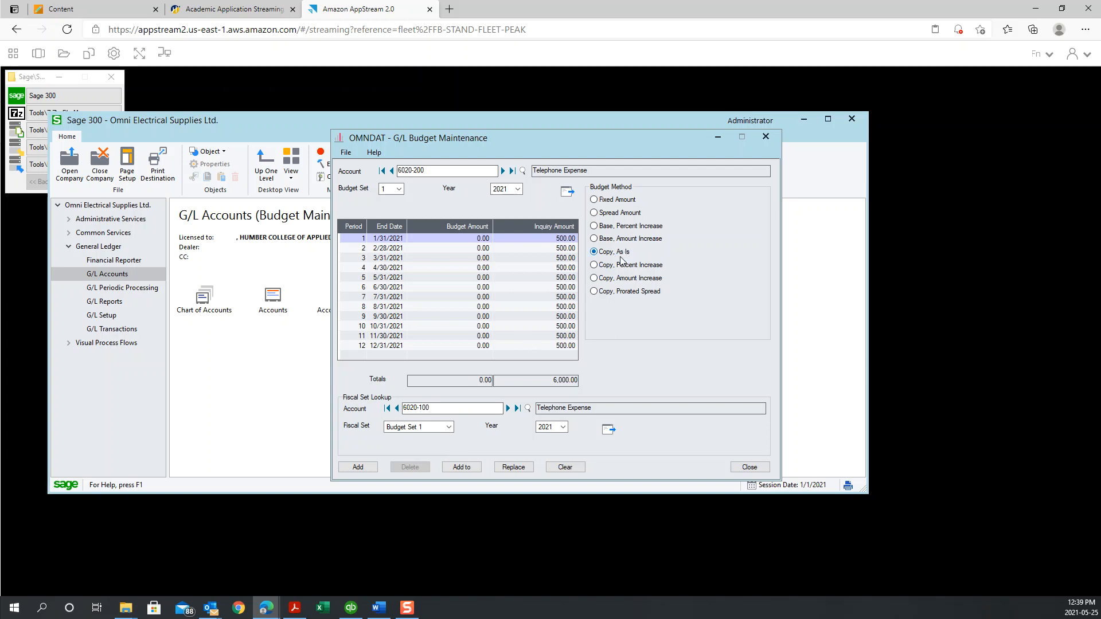
pyautogui.click(466, 467)
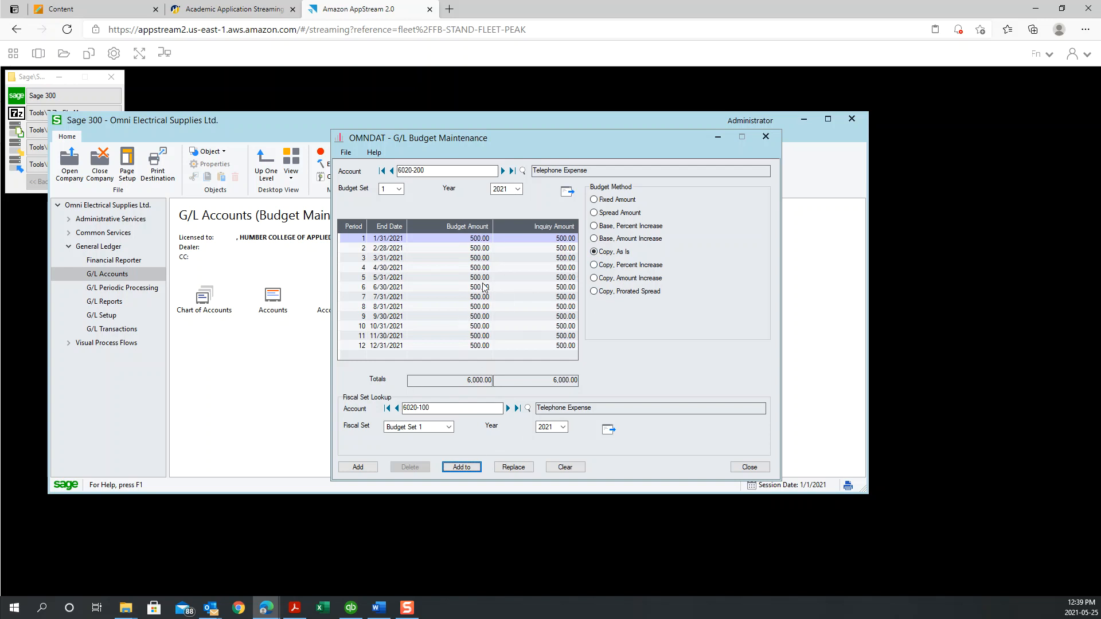
pyautogui.click(634, 265)
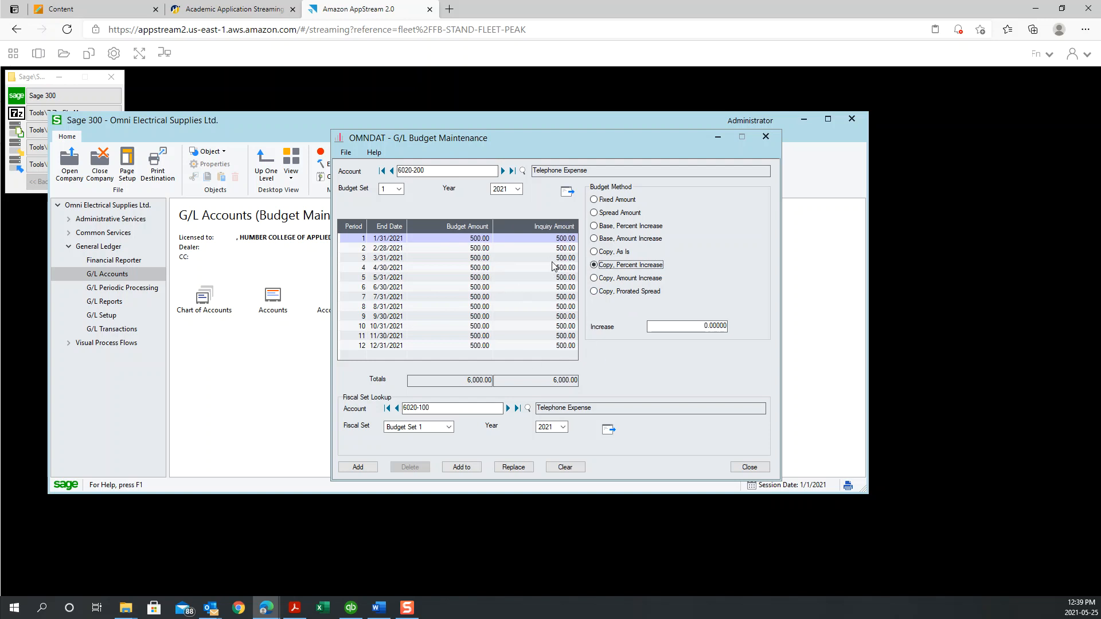
# Step: Raise 6020-200's copied budget 10% to 550.00 per period (6,600.00 total), save, and choose Copy, Amount Increase
pyautogui.click(698, 322)
pyautogui.write('1')
pyautogui.click(513, 468)
pyautogui.click(358, 467)
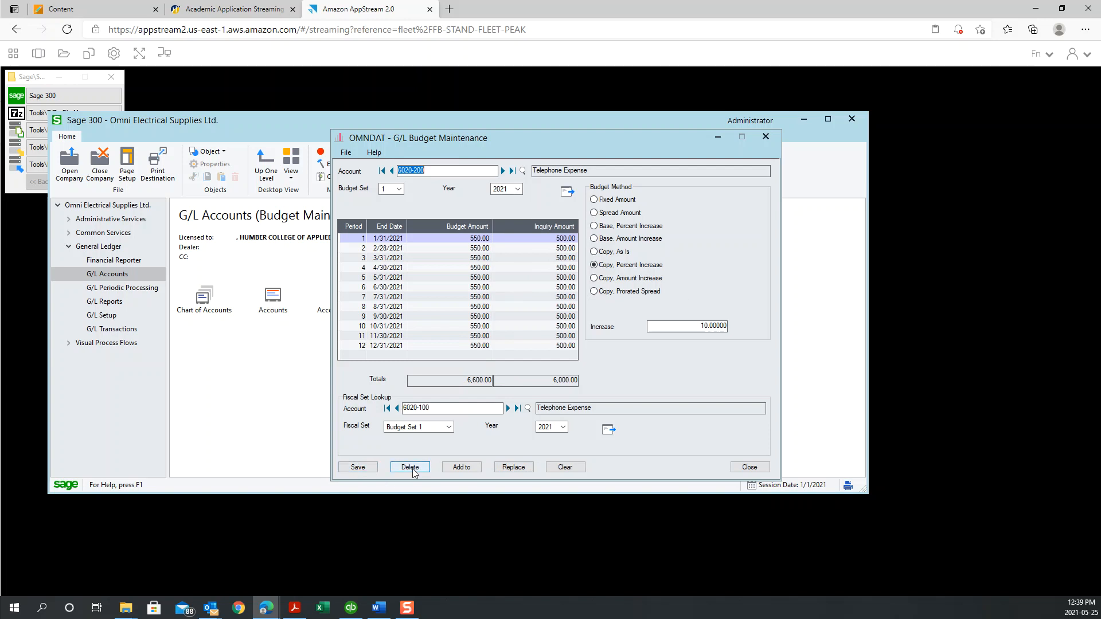
pyautogui.click(609, 281)
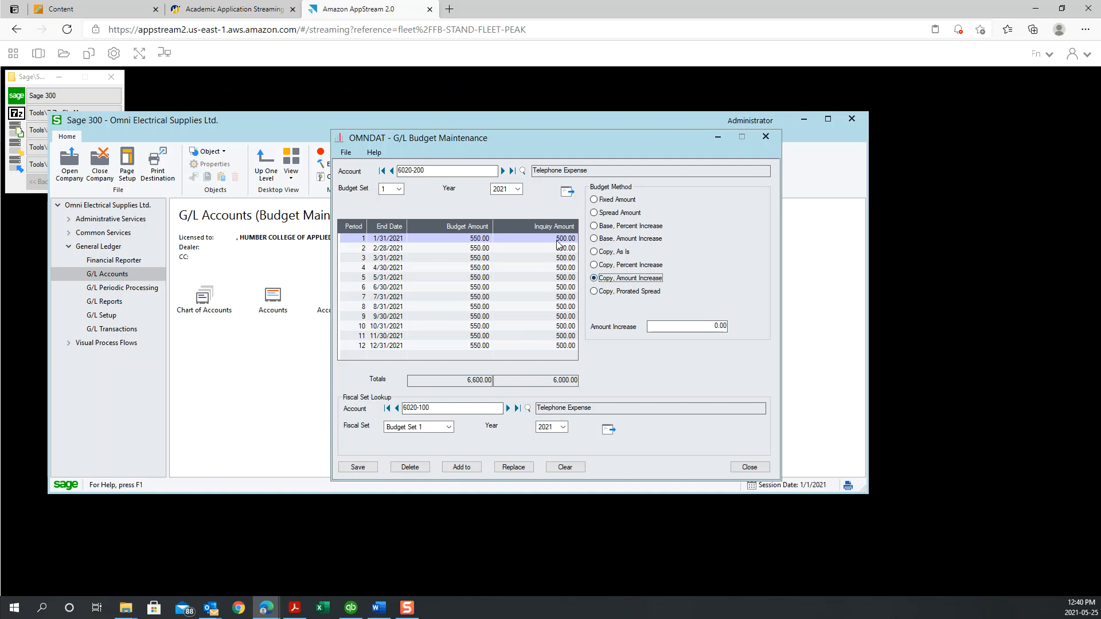
# Step: Enter a 60.00 amount increase, replace all periods with 560.00 (6,720.00 total), and save
pyautogui.click(705, 326)
pyautogui.write('60')
pyautogui.click(507, 469)
pyautogui.click(353, 469)
pyautogui.click(633, 292)
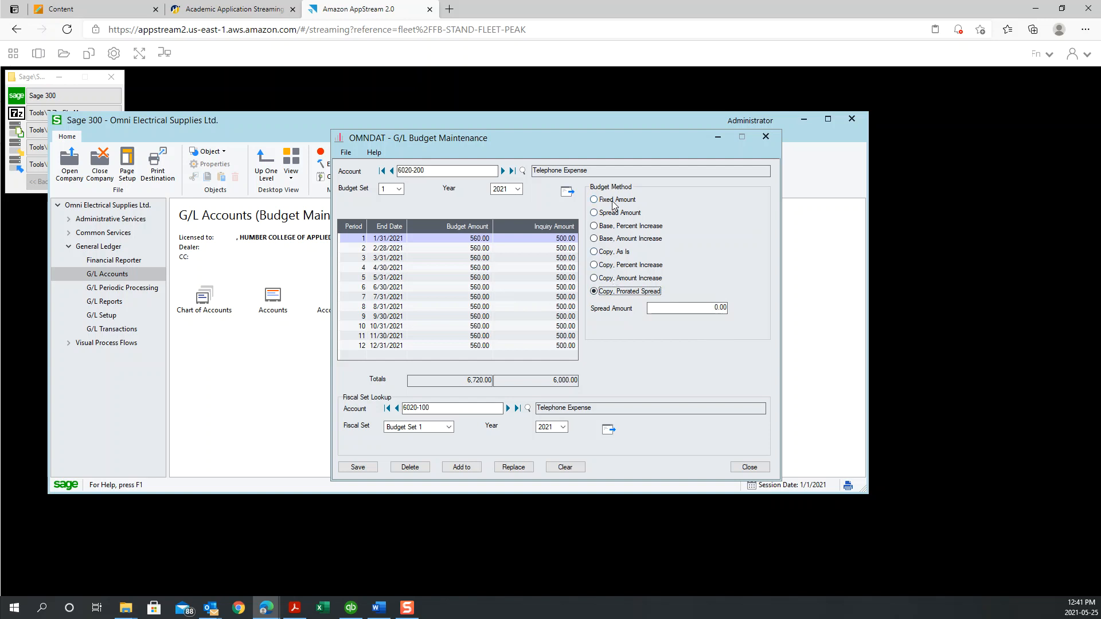
pyautogui.click(624, 279)
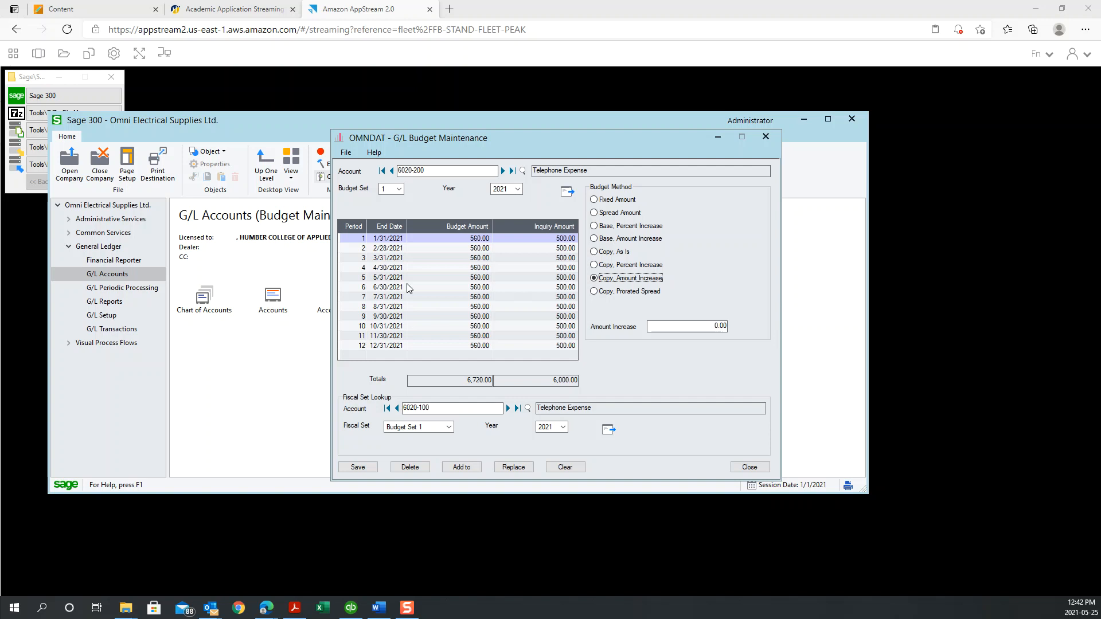
pyautogui.moveTo(0, 195); pyautogui.dragTo(912, 127)
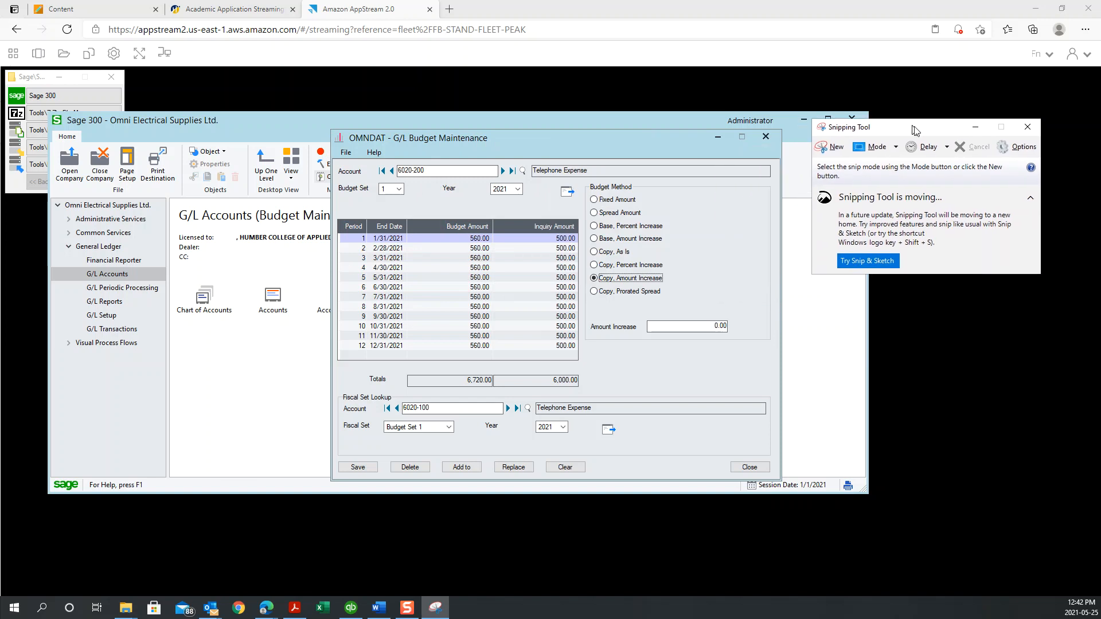
# Step: Snip the G/L Budget Maintenance window showing 6020-200's 560.00 periods and copy it to the clipboard
pyautogui.click(835, 150)
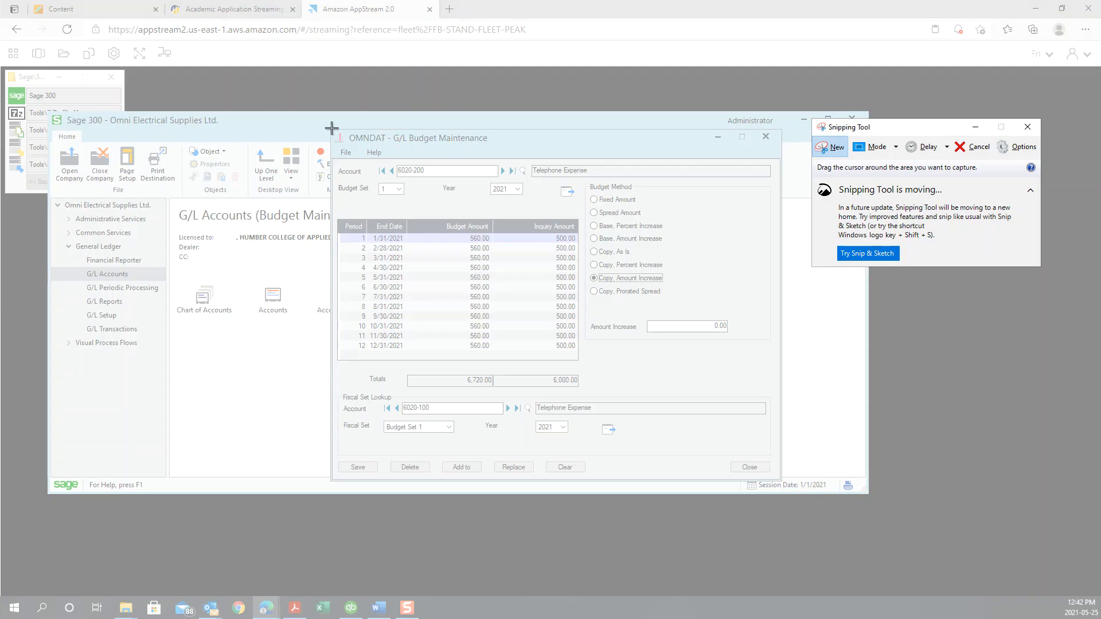
pyautogui.moveTo(331, 128); pyautogui.dragTo(787, 476)
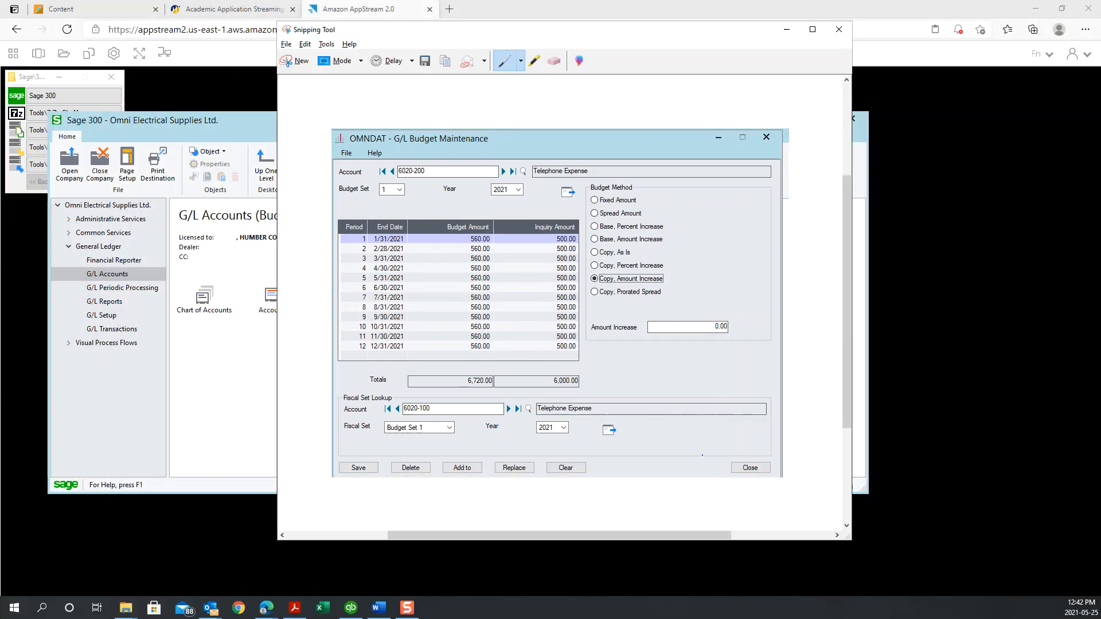
pyautogui.click(305, 44)
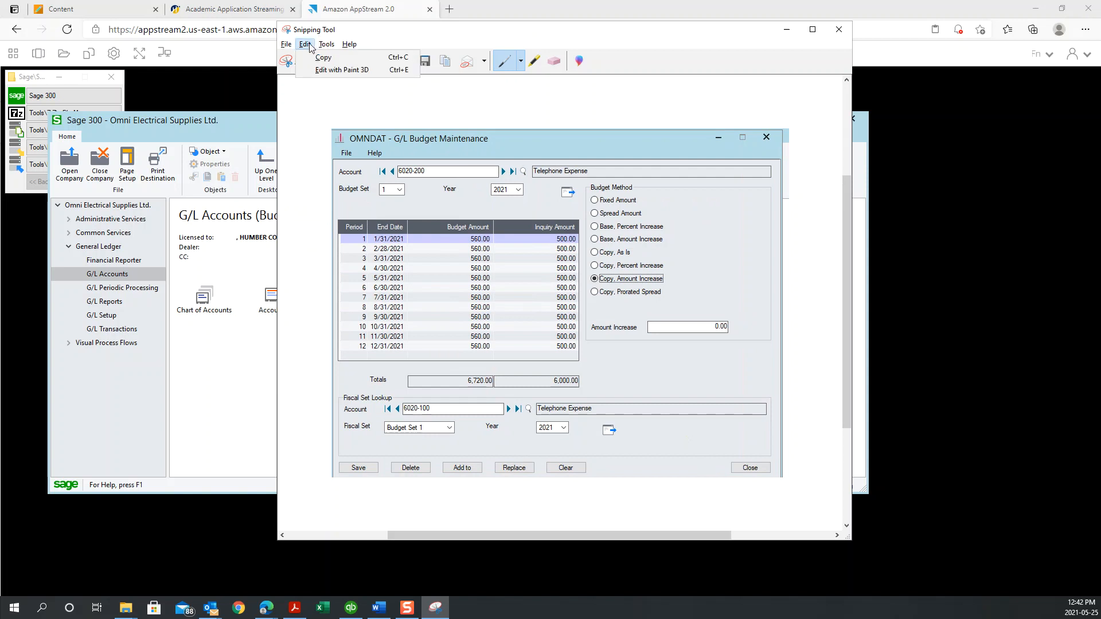
pyautogui.click(323, 57)
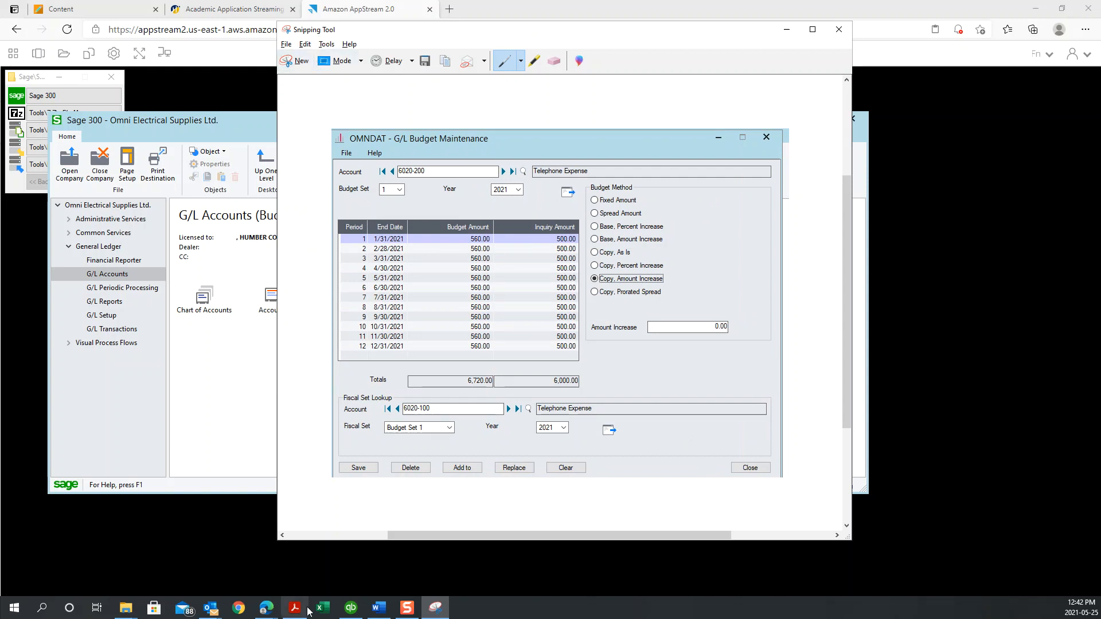
pyautogui.click(384, 611)
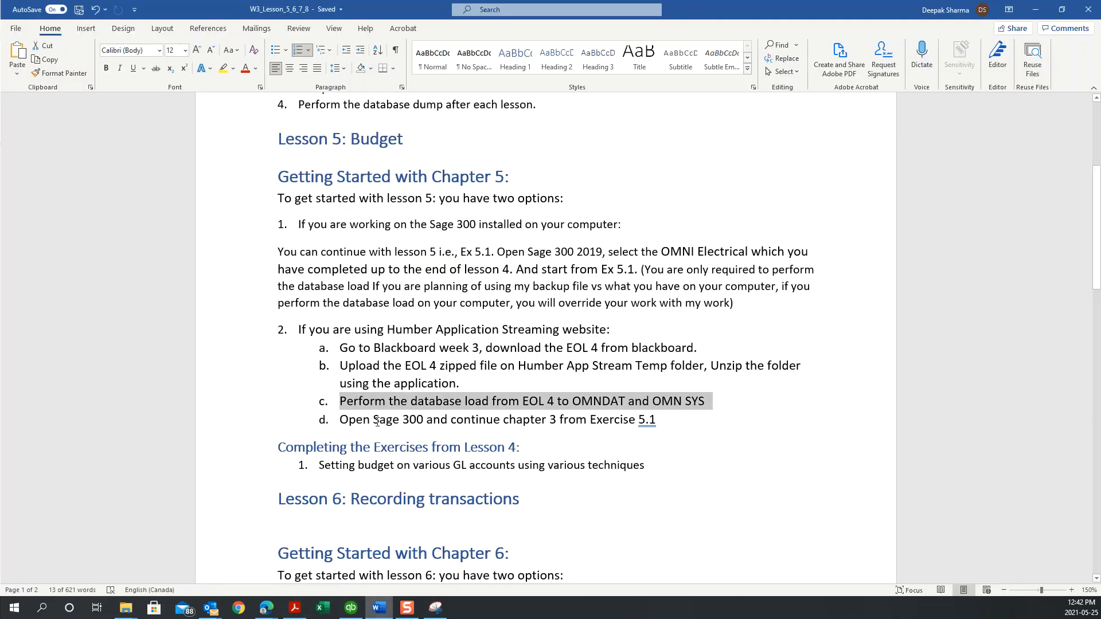
# Step: Paste the 6020-200 budget snip into a new blank Word document, followed by an empty line
pyautogui.click(325, 235)
pyautogui.hotkey('ctrl', 'n')
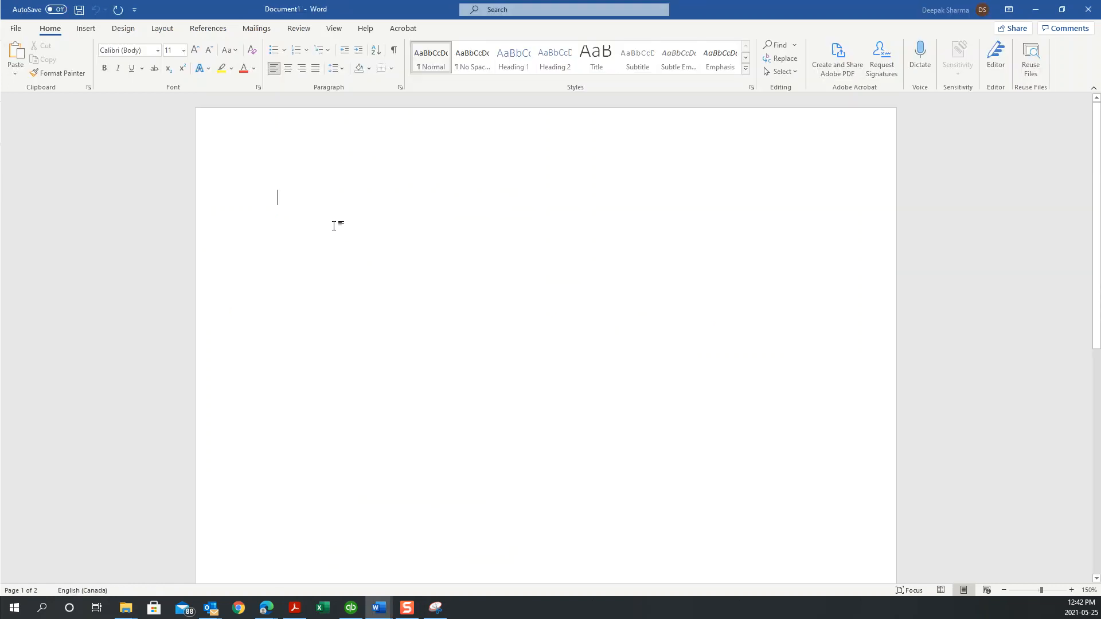
pyautogui.hotkey('ctrl', 'v')
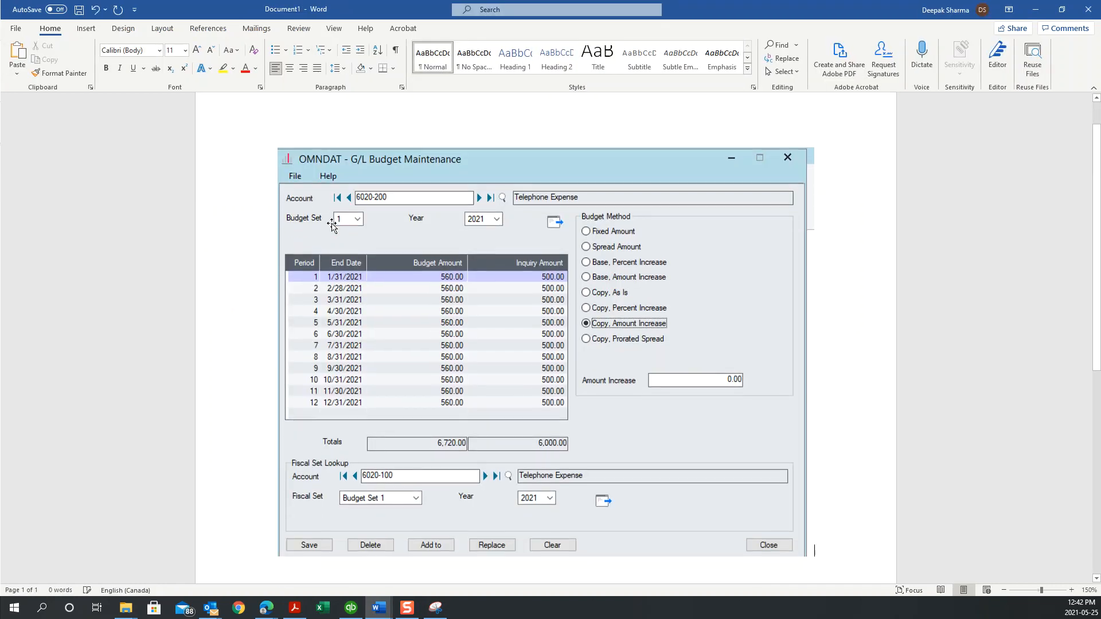
pyautogui.scroll(-3, 624, 470)
pyautogui.press('Return')
pyautogui.scroll(4, 567, 248)
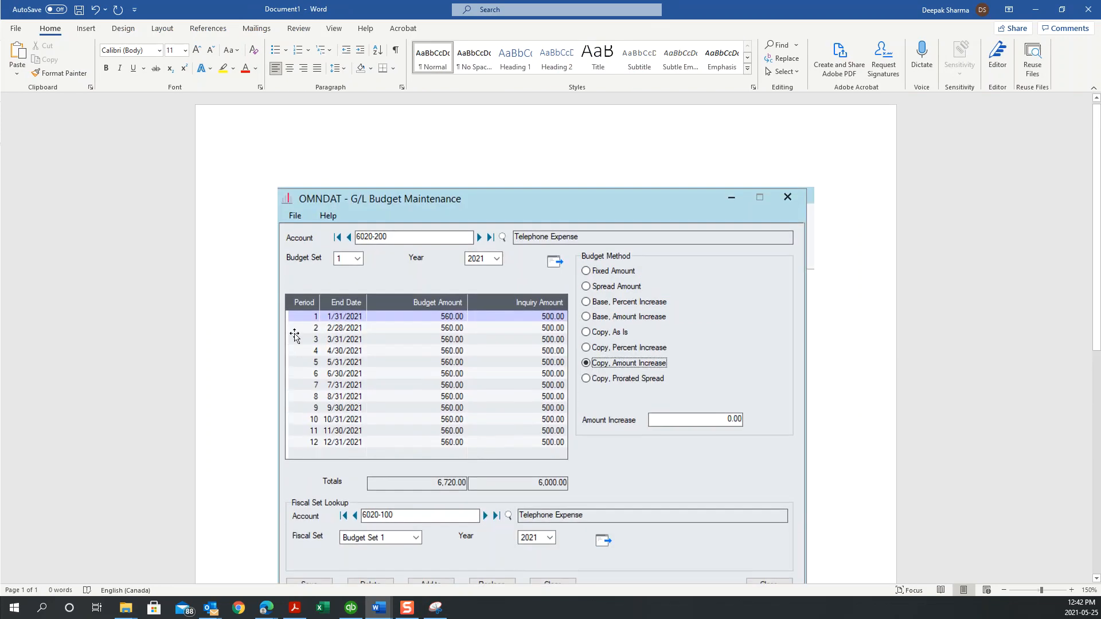
# Step: Switch back to the lesson notes, then return to the Sage budget window in AppStream
pyautogui.hotkey('alt', 'Tab')
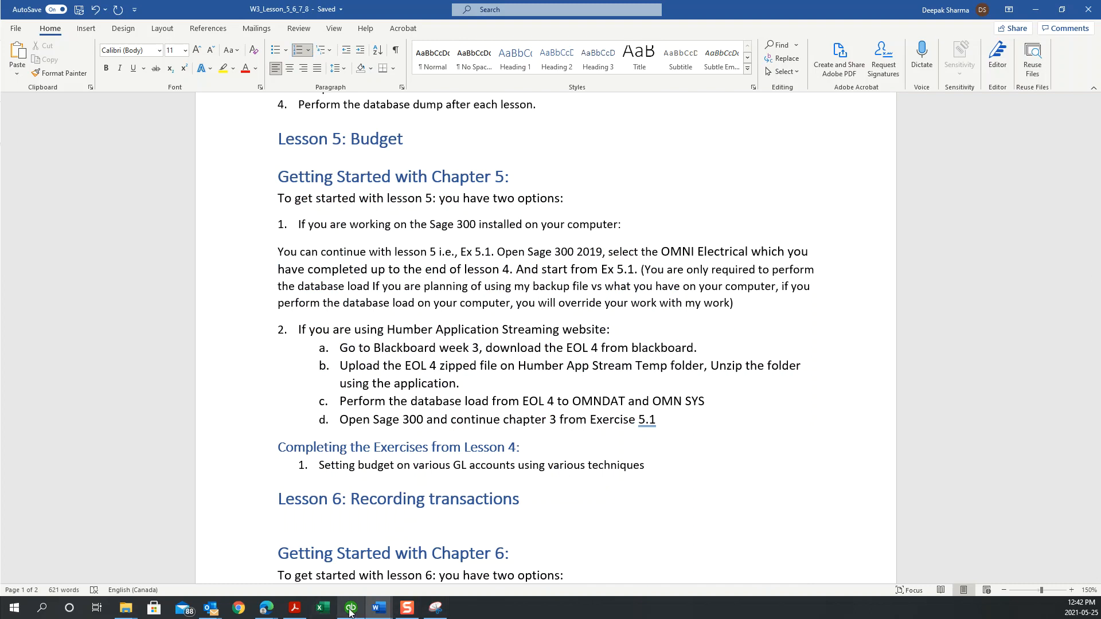
pyautogui.moveTo(209, 609)
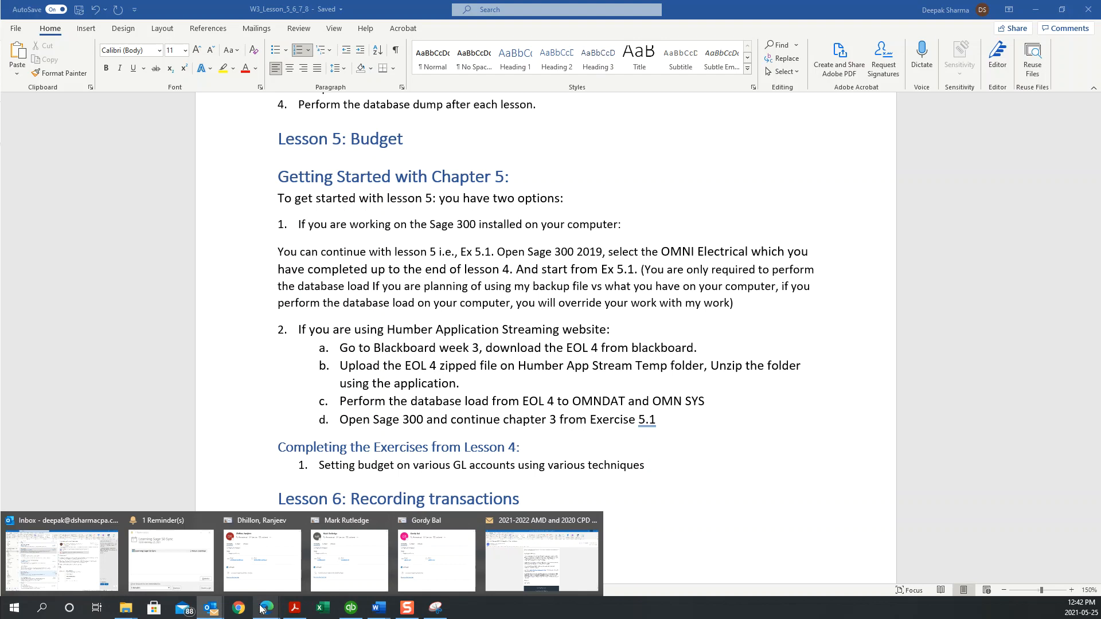
pyautogui.moveTo(266, 608)
pyautogui.click(231, 552)
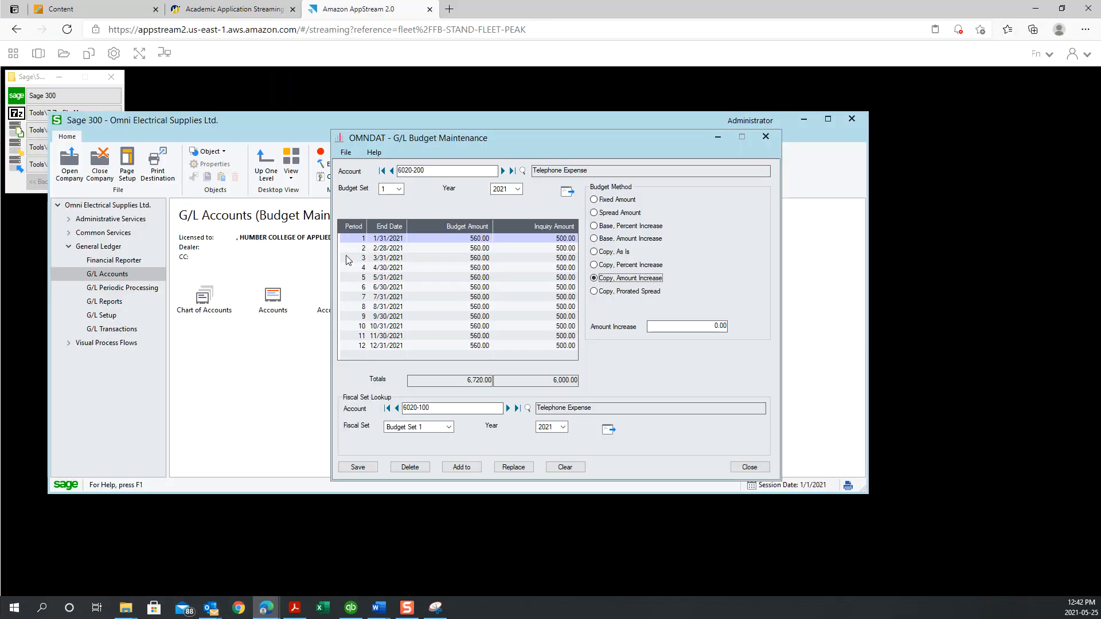
# Step: Load Sales account 4500-100's budget, showing -50,000.00 per period and -600,000.00 total
pyautogui.click(522, 171)
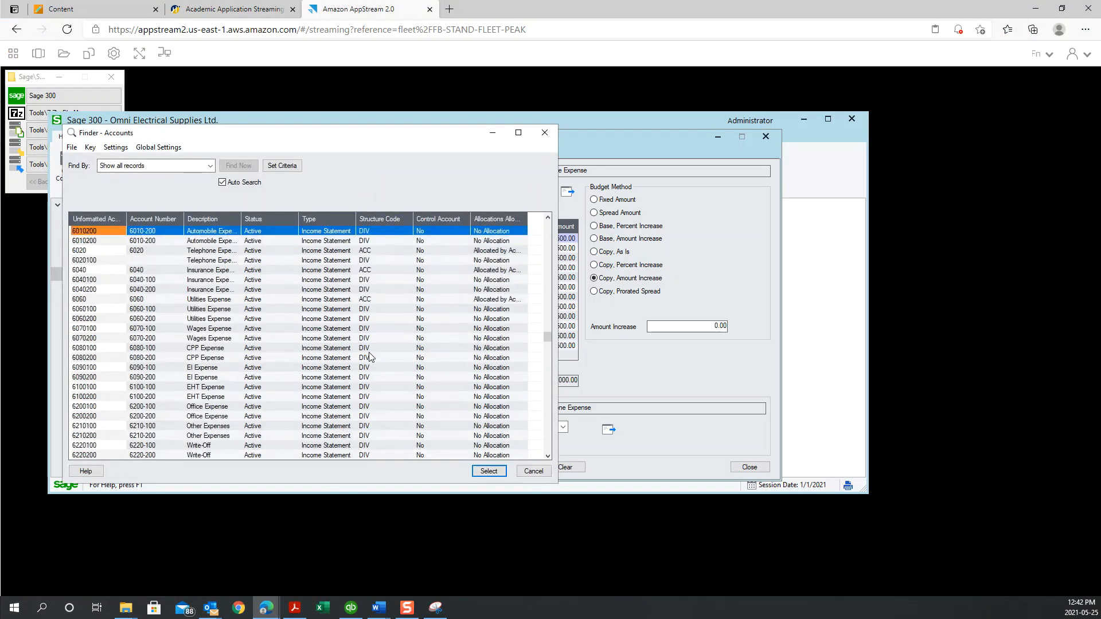
pyautogui.doubleClick(200, 311)
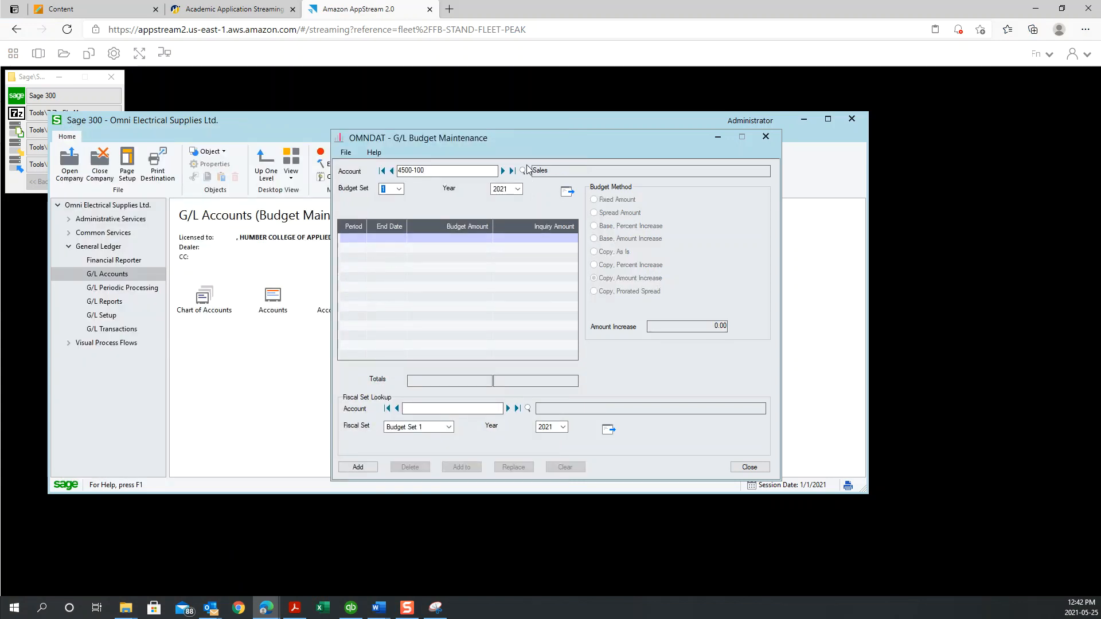
pyautogui.click(569, 197)
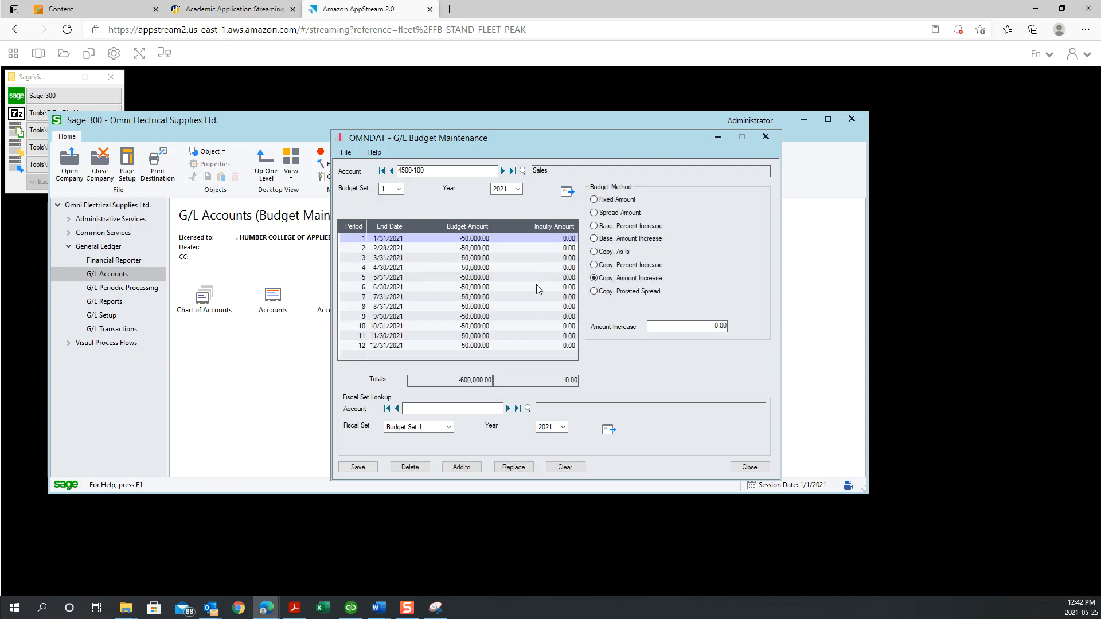
# Step: Capture a new snip of the 4500-100 Sales budget window
pyautogui.click(436, 607)
pyautogui.click(296, 61)
pyautogui.moveTo(332, 128); pyautogui.dragTo(784, 480)
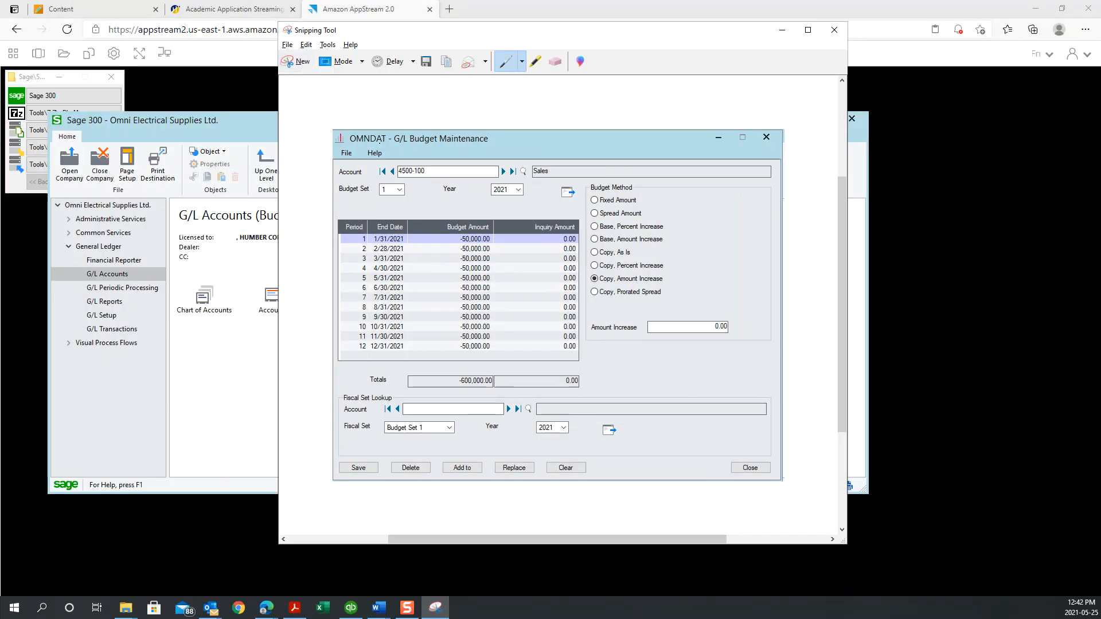
pyautogui.click(306, 45)
# Step: Copy the Sales budget snip and paste it onto page 2 of the scratch Word document
pyautogui.click(325, 58)
pyautogui.moveTo(380, 608)
pyautogui.click(486, 556)
pyautogui.scroll(-5, 644, 516)
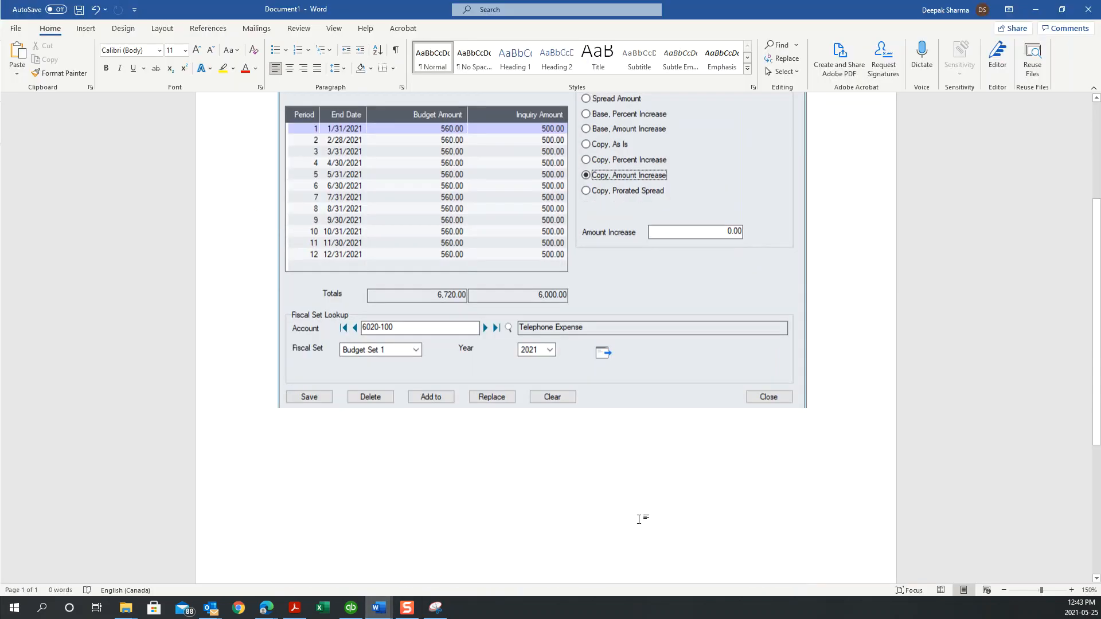
pyautogui.hotkey('ctrl', 'v')
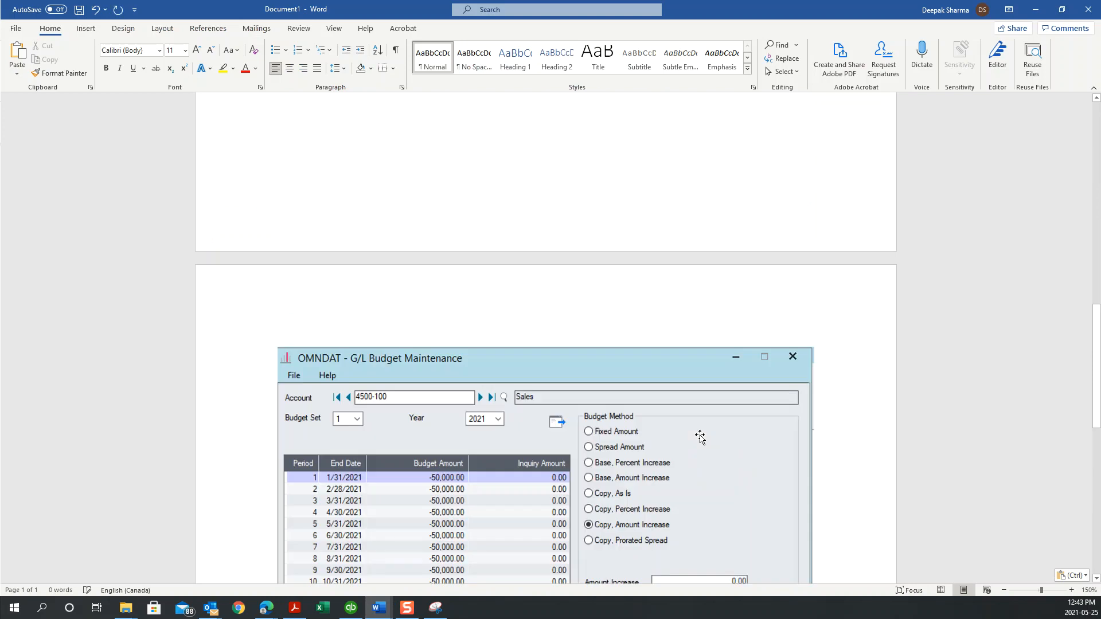
pyautogui.scroll(5, 676, 263)
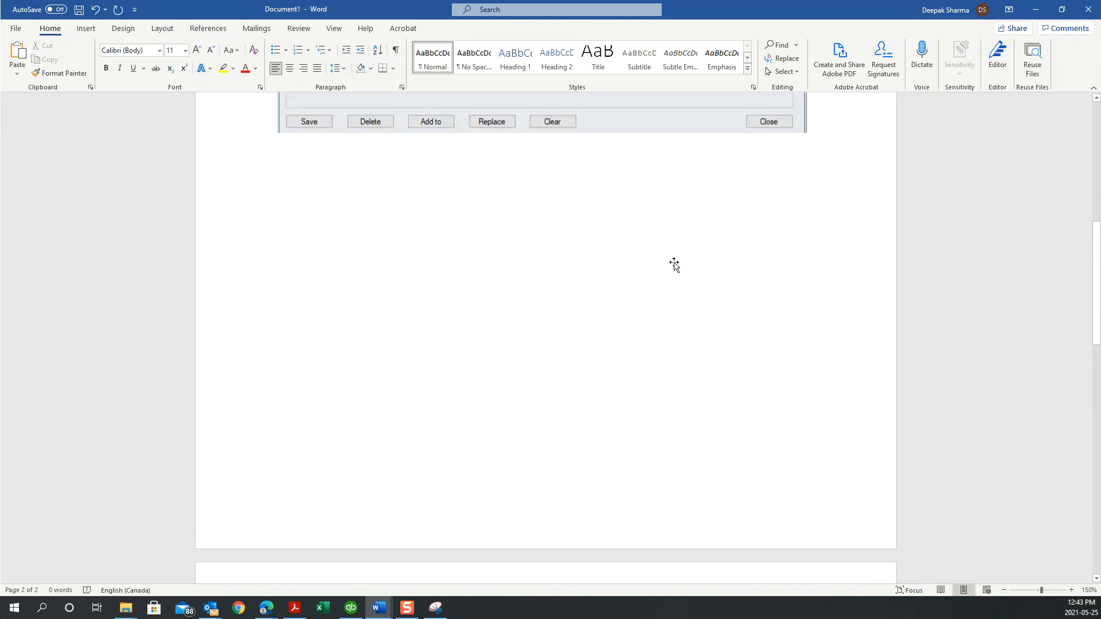
# Step: Close the scratch Word document without saving it
pyautogui.click(15, 29)
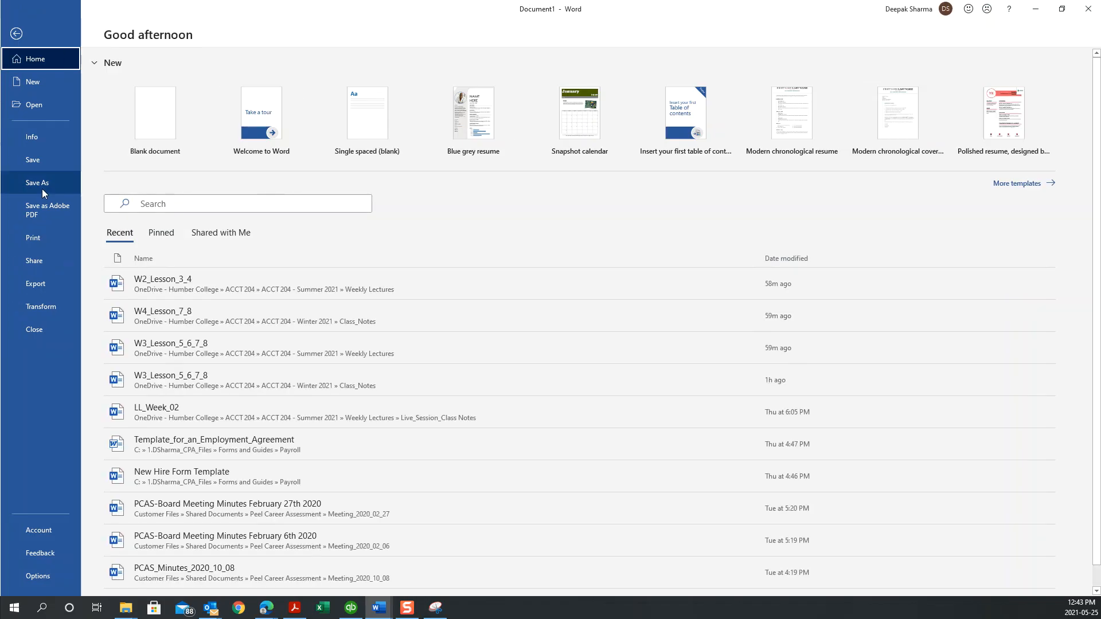
pyautogui.click(42, 185)
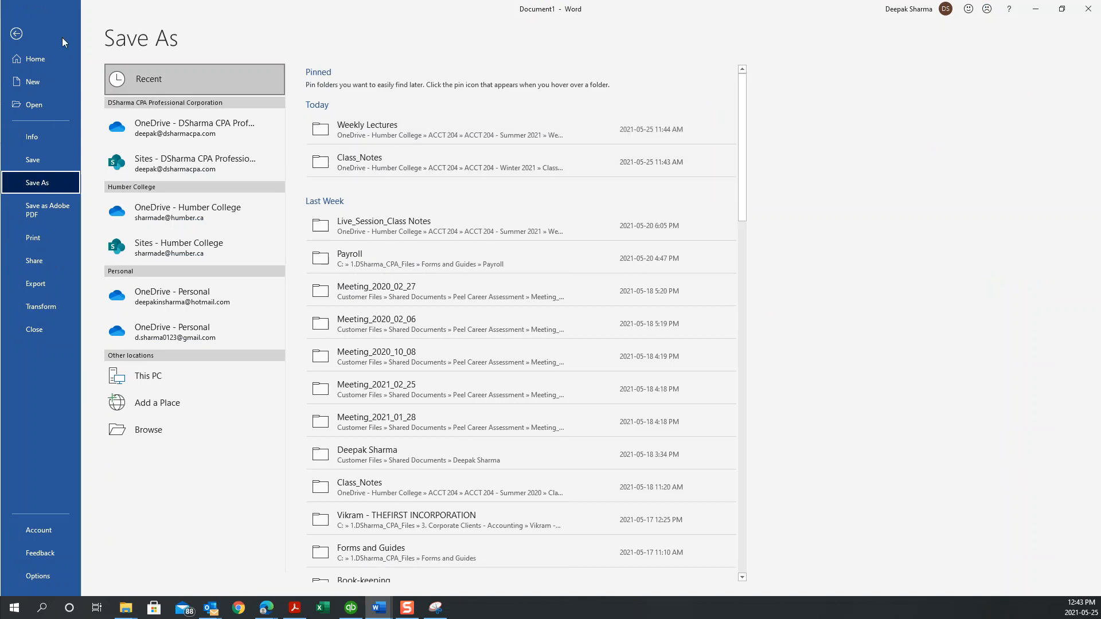
pyautogui.click(16, 33)
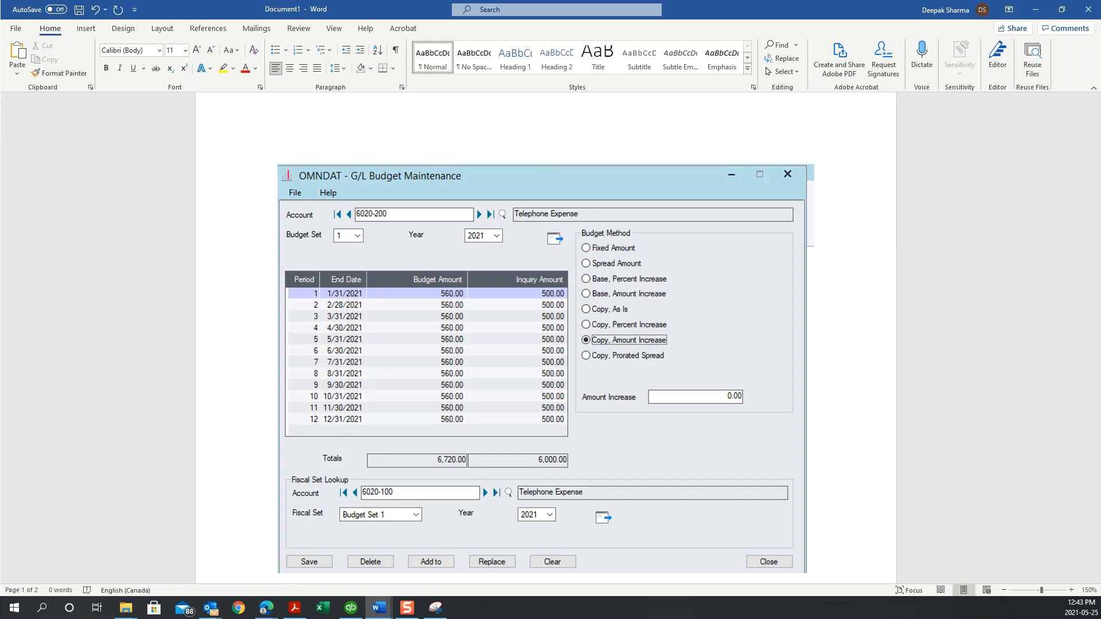
pyautogui.click(1087, 10)
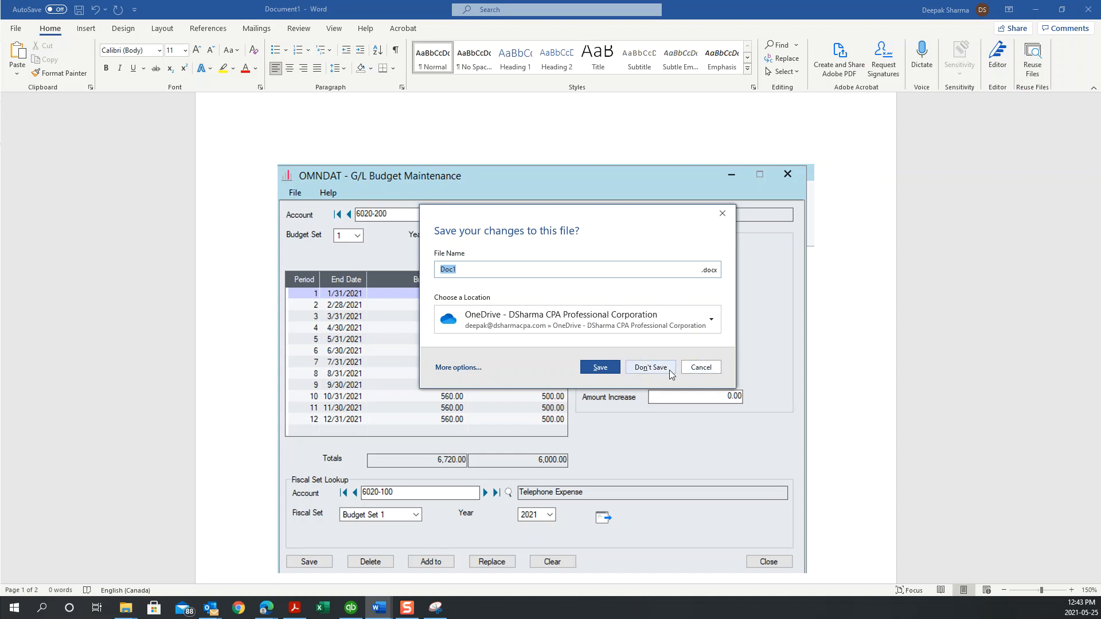
pyautogui.click(668, 368)
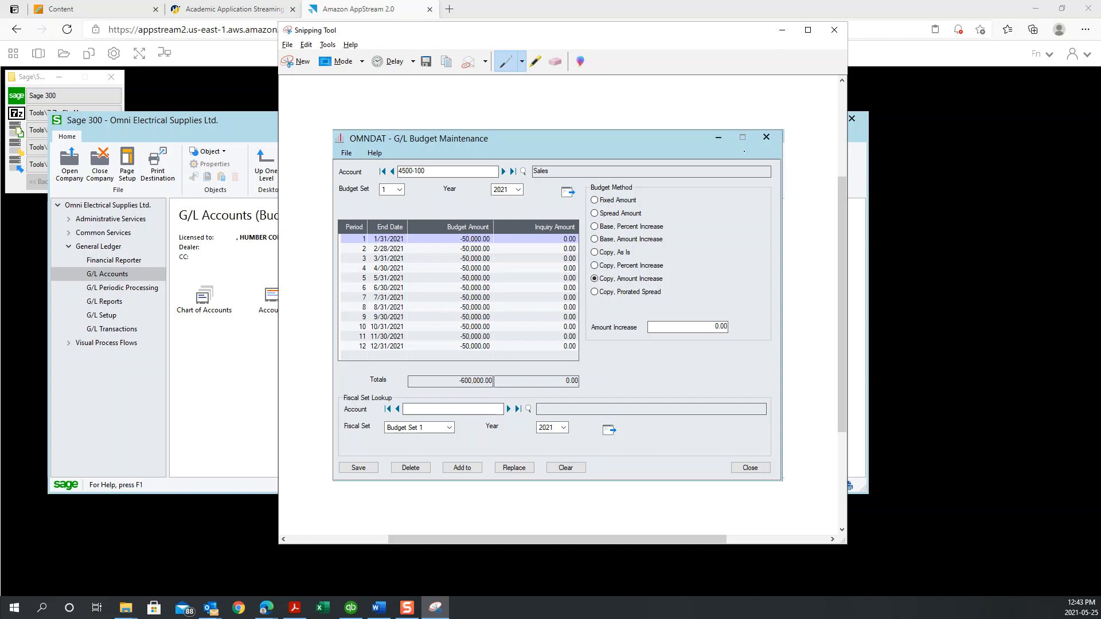
# Step: Bring the Sage 300 G/L Accounts window back in front of Snipping Tool
pyautogui.click(210, 408)
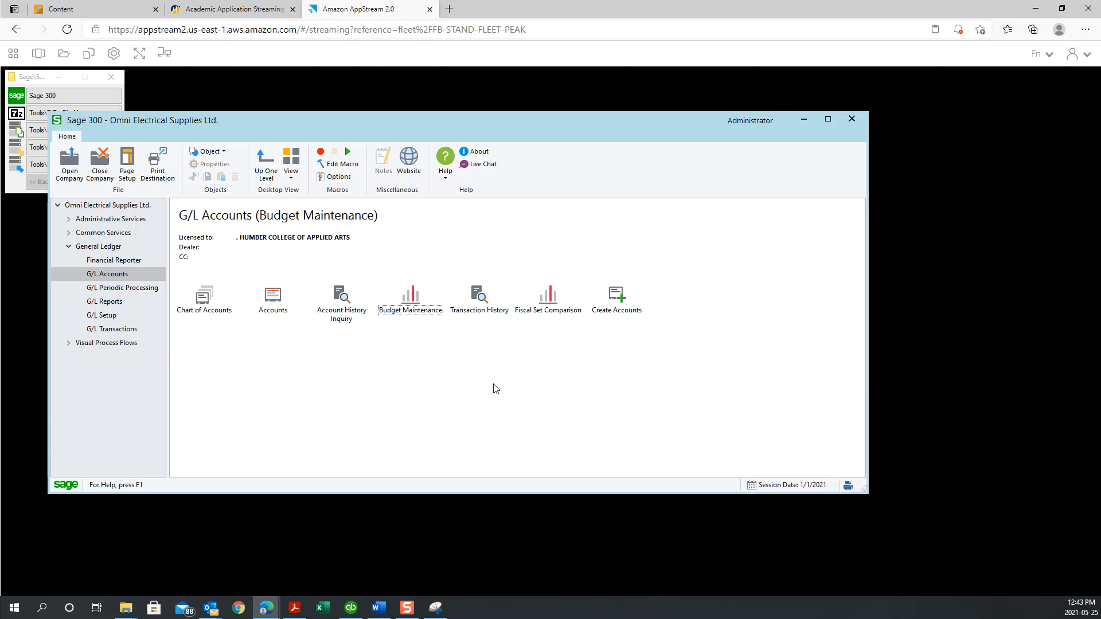
# Step: Open G/L Fiscal Set Comparison and pick account 4500-100 Sales from the account finder
pyautogui.doubleClick(545, 310)
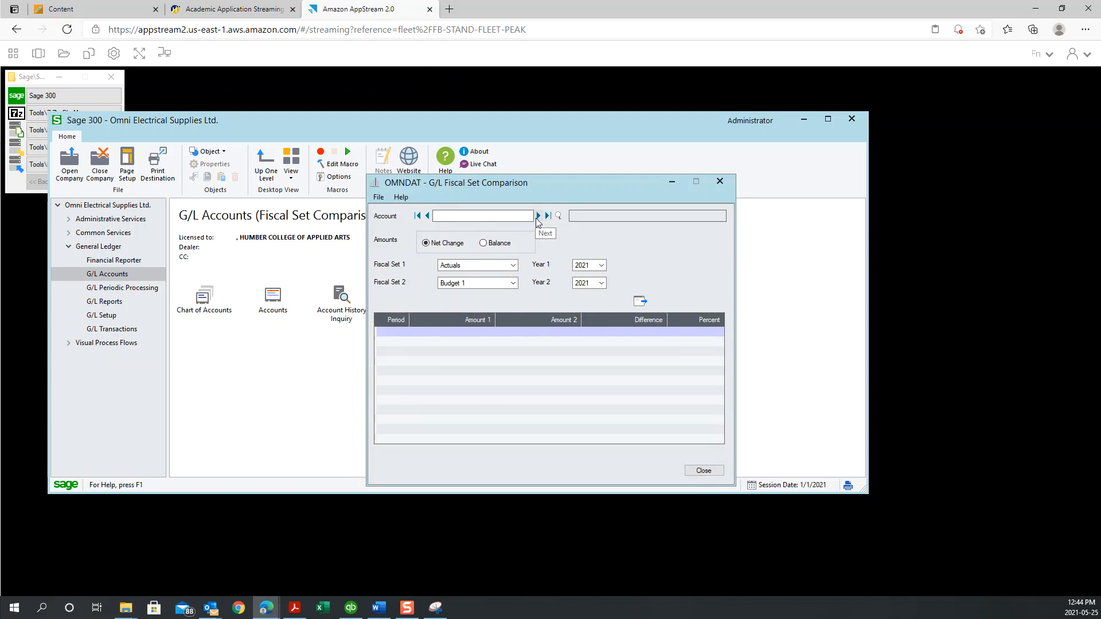
pyautogui.click(559, 216)
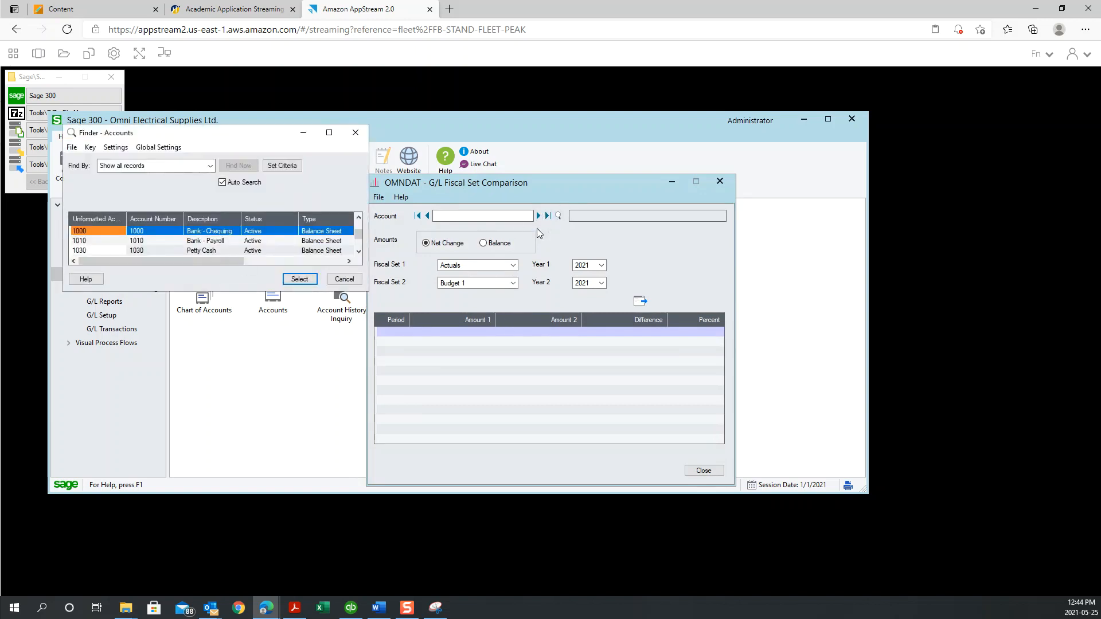
pyautogui.scroll(-1, 201, 243)
pyautogui.scroll(-6, 202, 246)
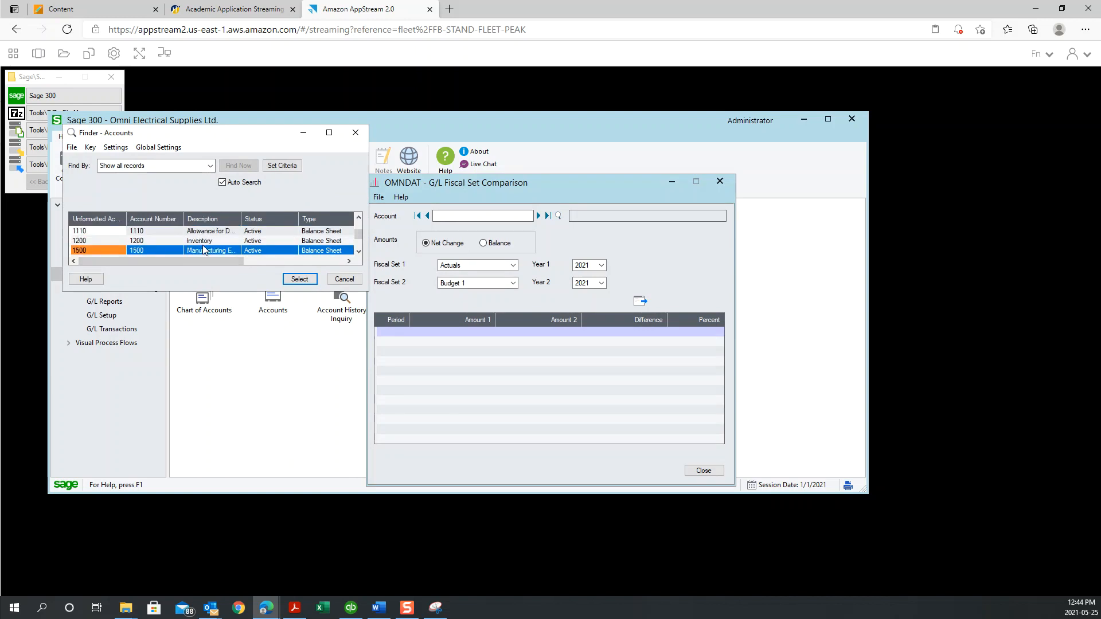
pyautogui.scroll(-2, 206, 250)
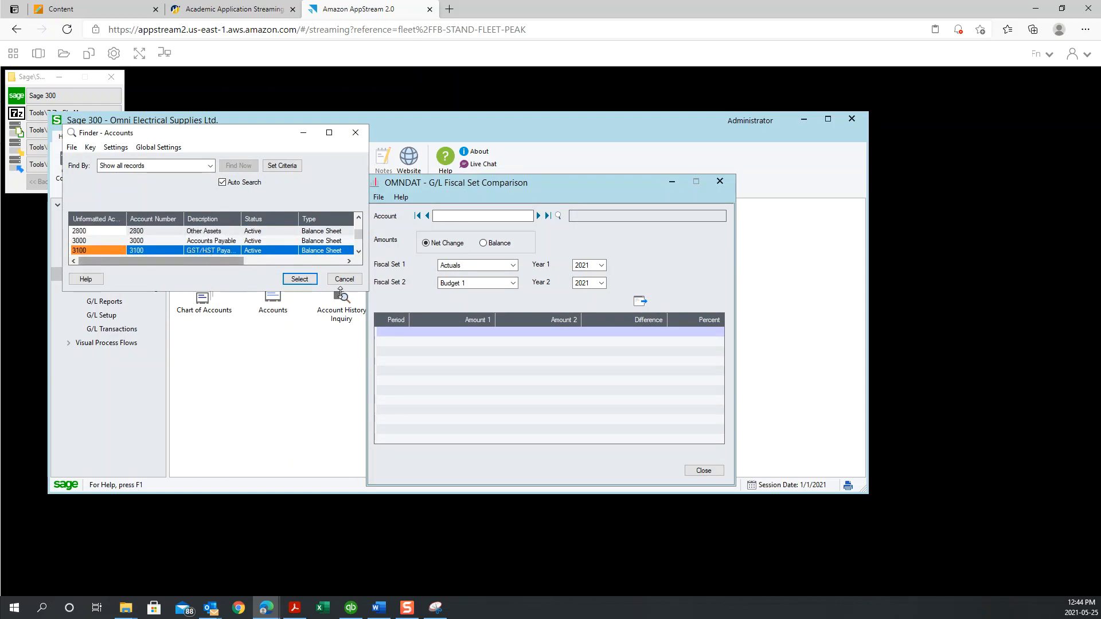
pyautogui.moveTo(340, 290); pyautogui.dragTo(338, 377)
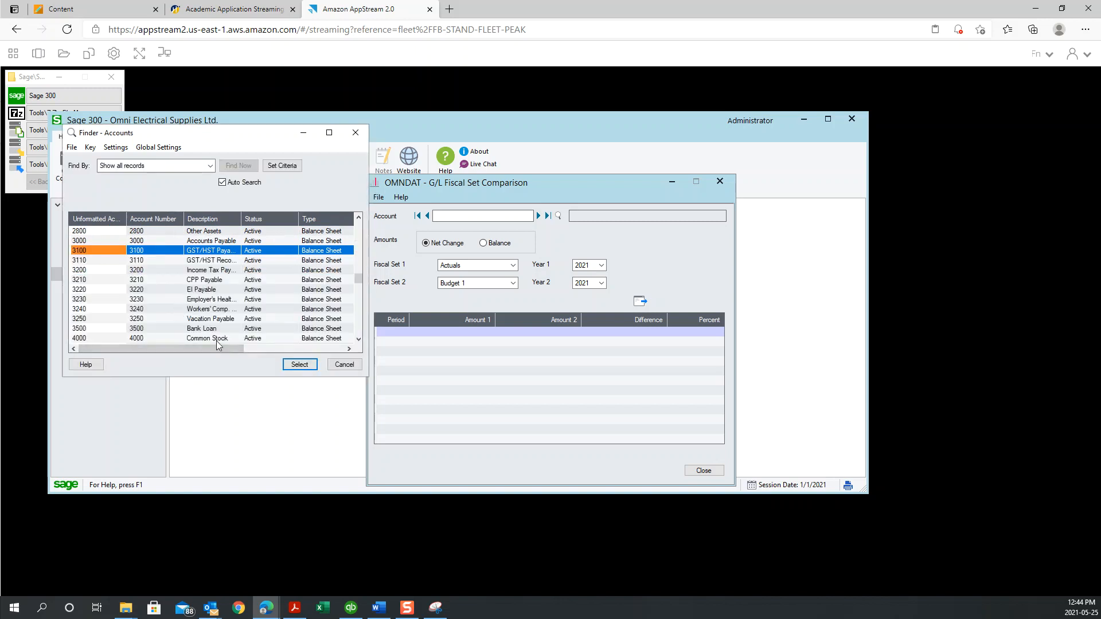
pyautogui.scroll(-2, 218, 342)
pyautogui.scroll(-4, 218, 342)
pyautogui.click(180, 301)
pyautogui.doubleClick(180, 300)
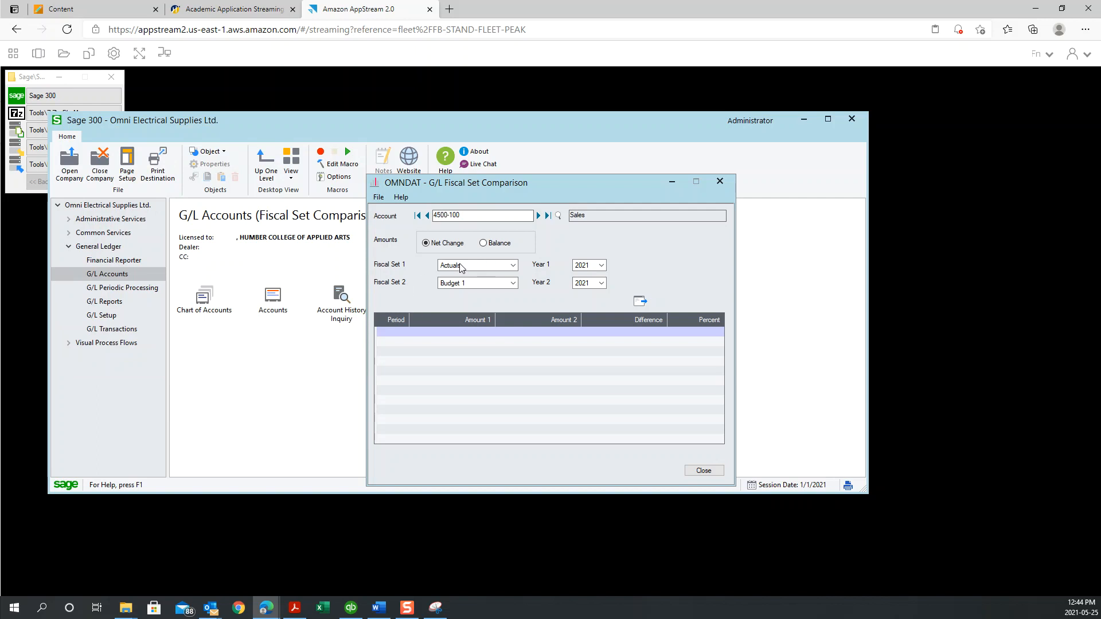
# Step: Compare 2021 actuals against Budget 1, reviewing the -50,000.00 period amounts, then close
pyautogui.click(637, 303)
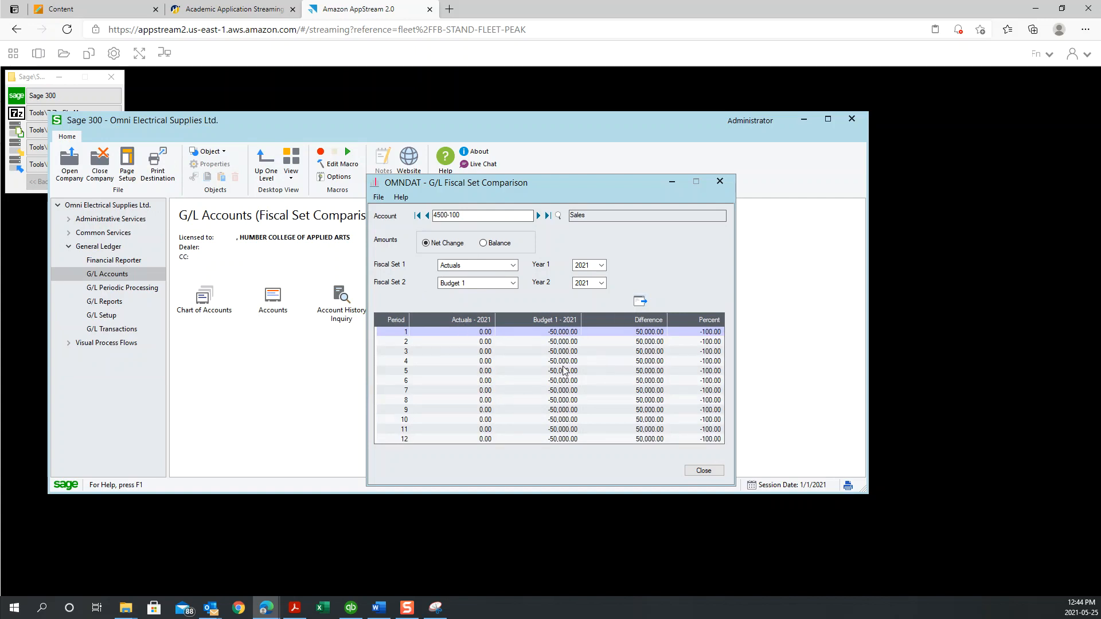
pyautogui.click(473, 329)
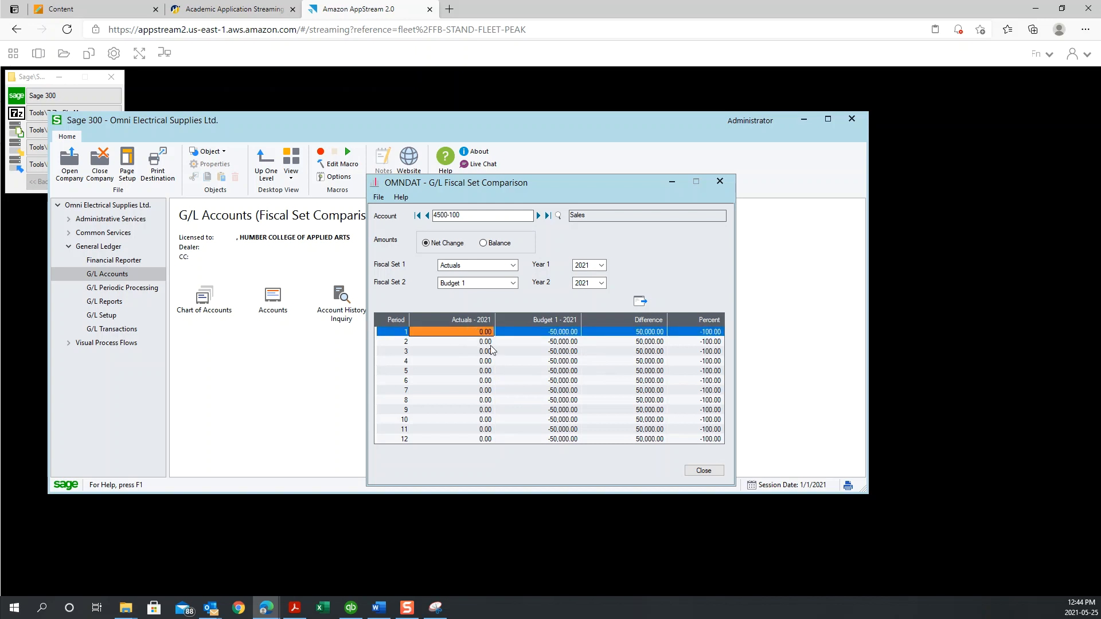
pyautogui.click(569, 334)
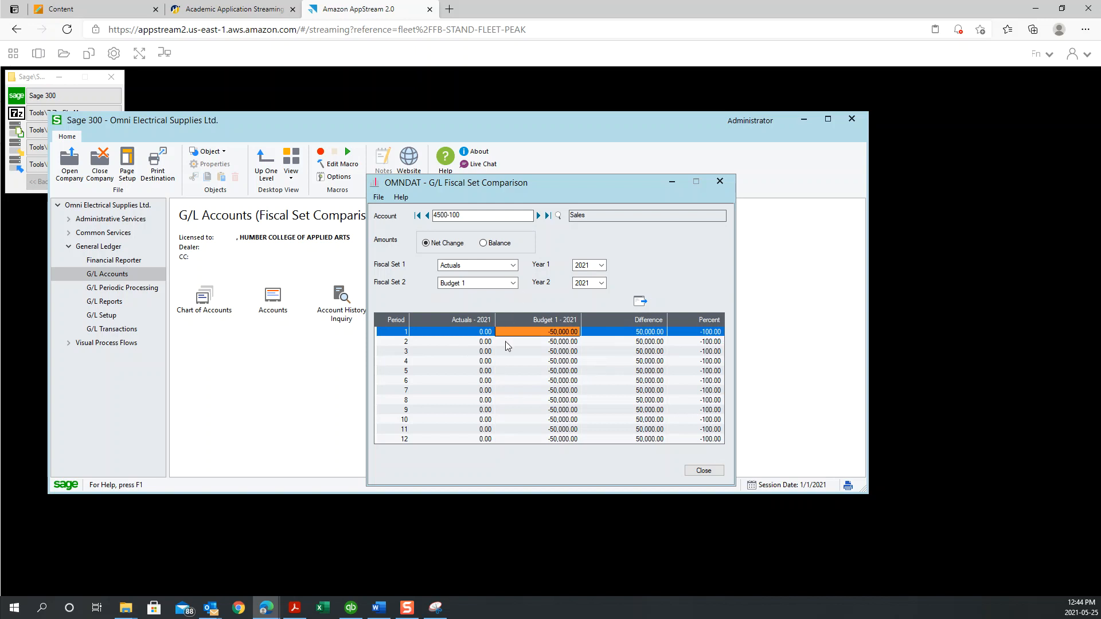
pyautogui.click(720, 472)
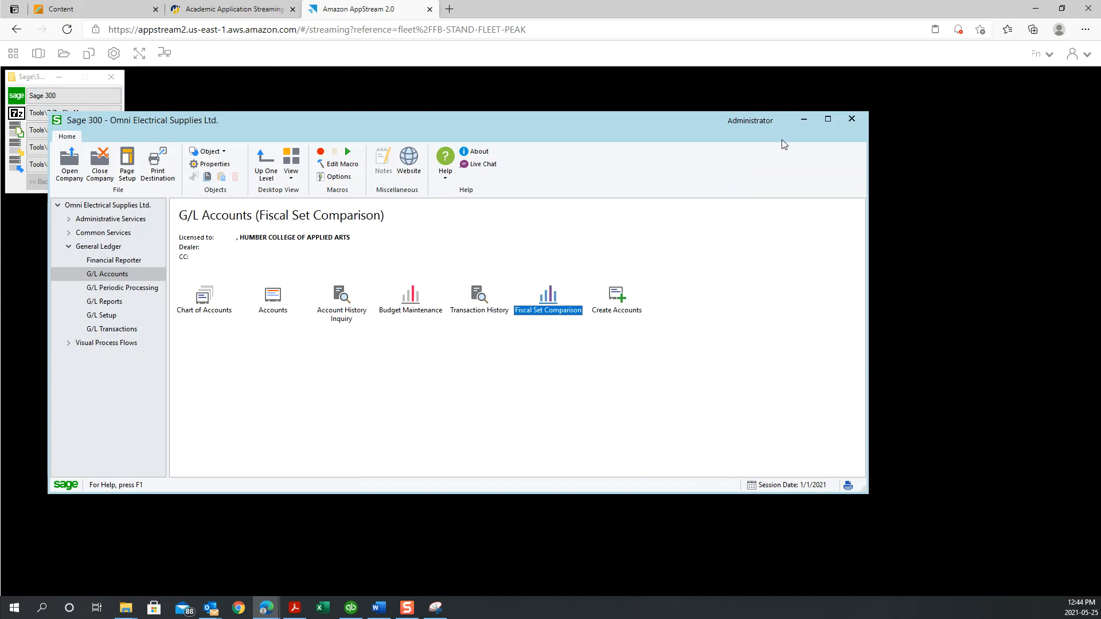
# Step: Close the leftover G/L Budget Maintenance window, answering No to exiting Sage 300
pyautogui.click(852, 119)
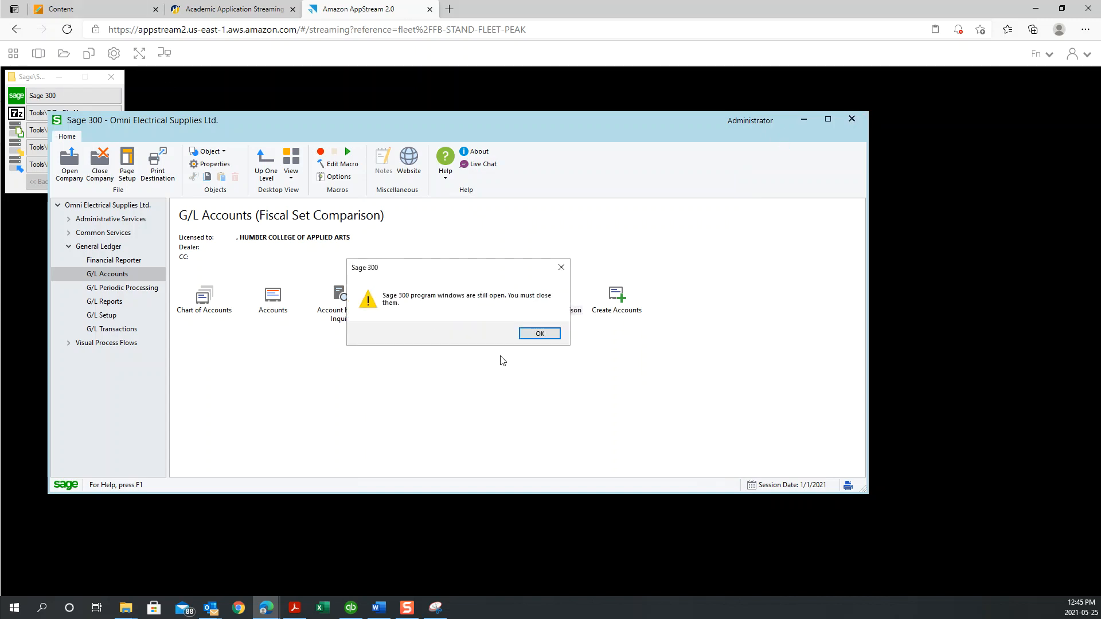
pyautogui.click(540, 334)
pyautogui.click(741, 469)
pyautogui.click(852, 120)
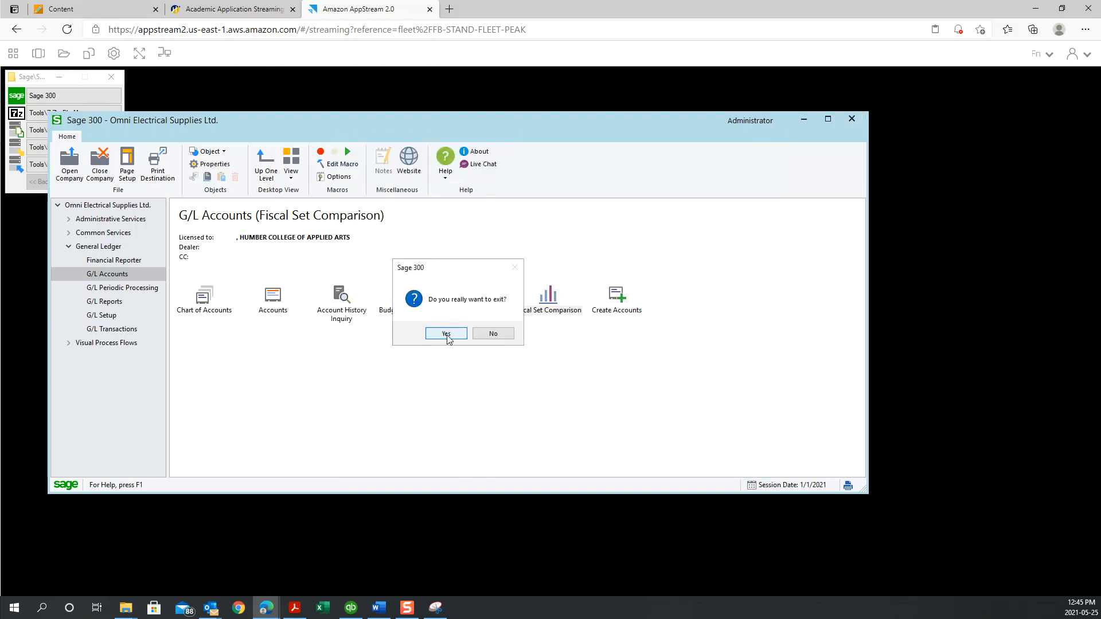
pyautogui.click(494, 334)
pyautogui.click(851, 120)
pyautogui.click(499, 336)
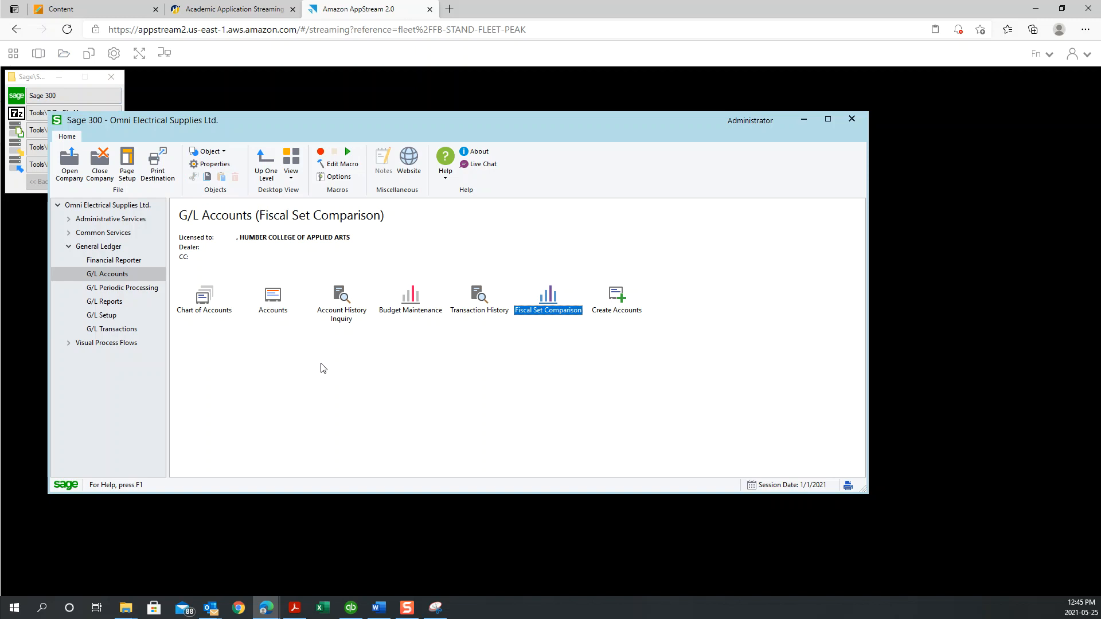
# Step: Add an EOL_05_DS folder under My Files' Temporary Files, then close My Files
pyautogui.click(63, 53)
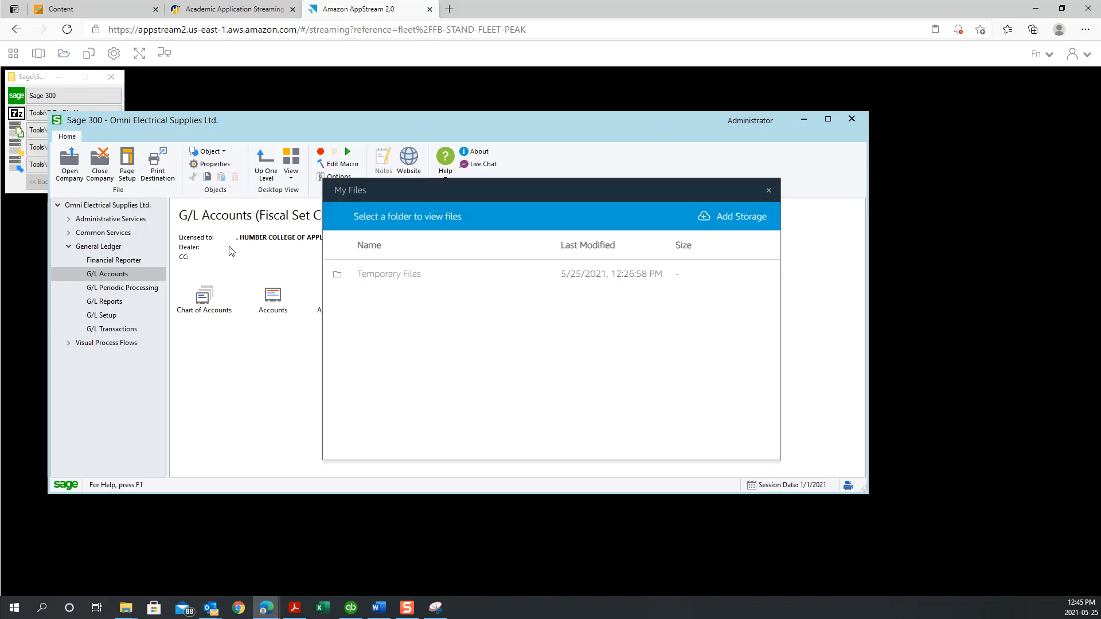
pyautogui.click(389, 276)
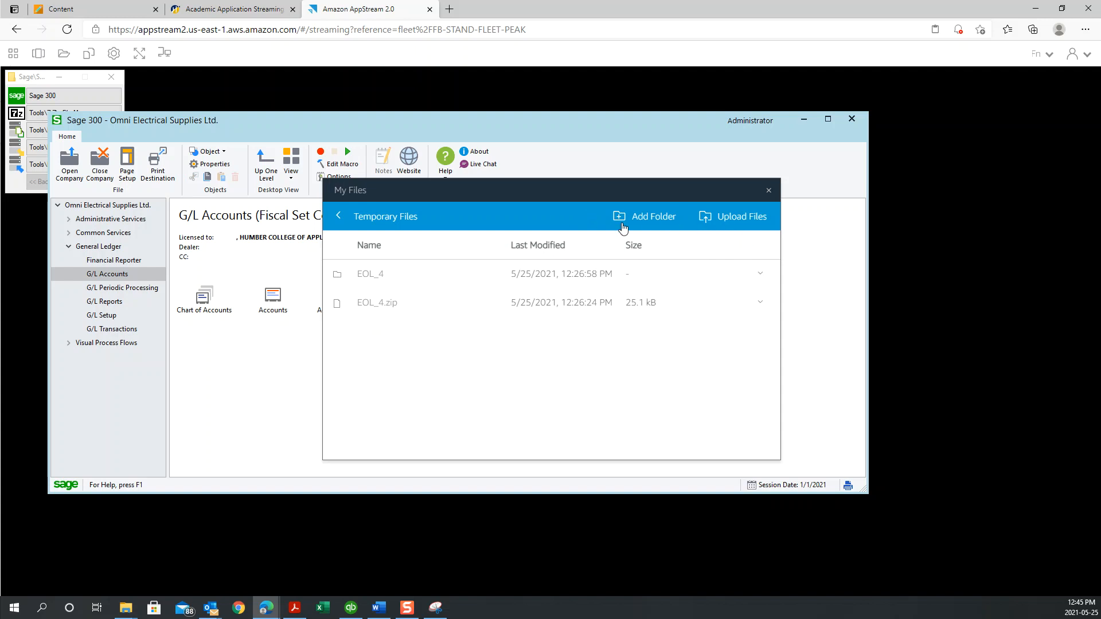
pyautogui.click(668, 224)
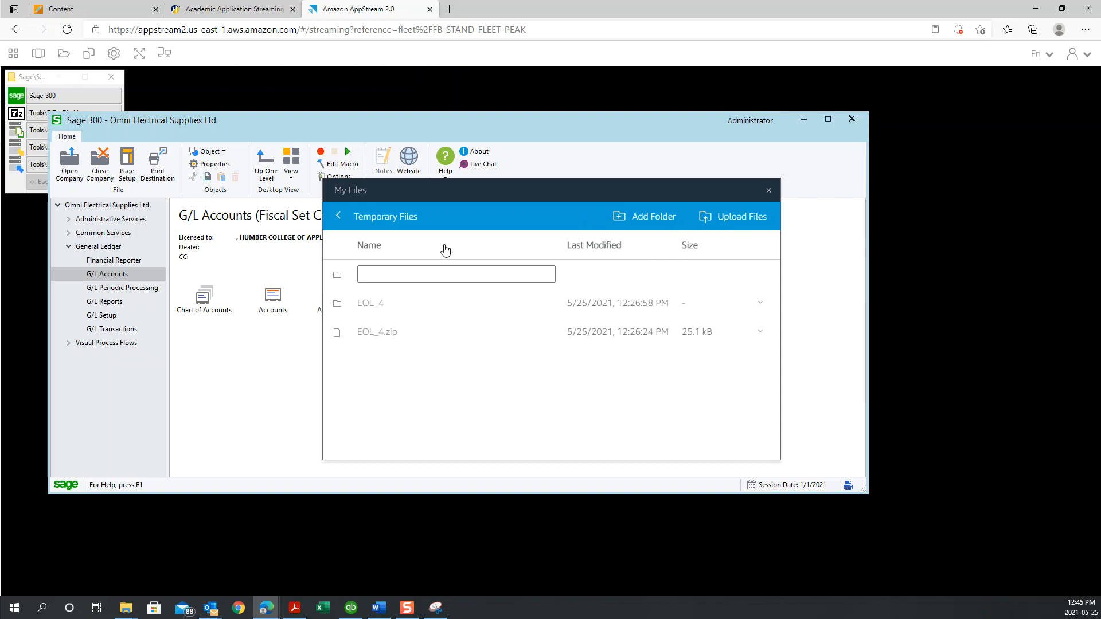
pyautogui.click(430, 273)
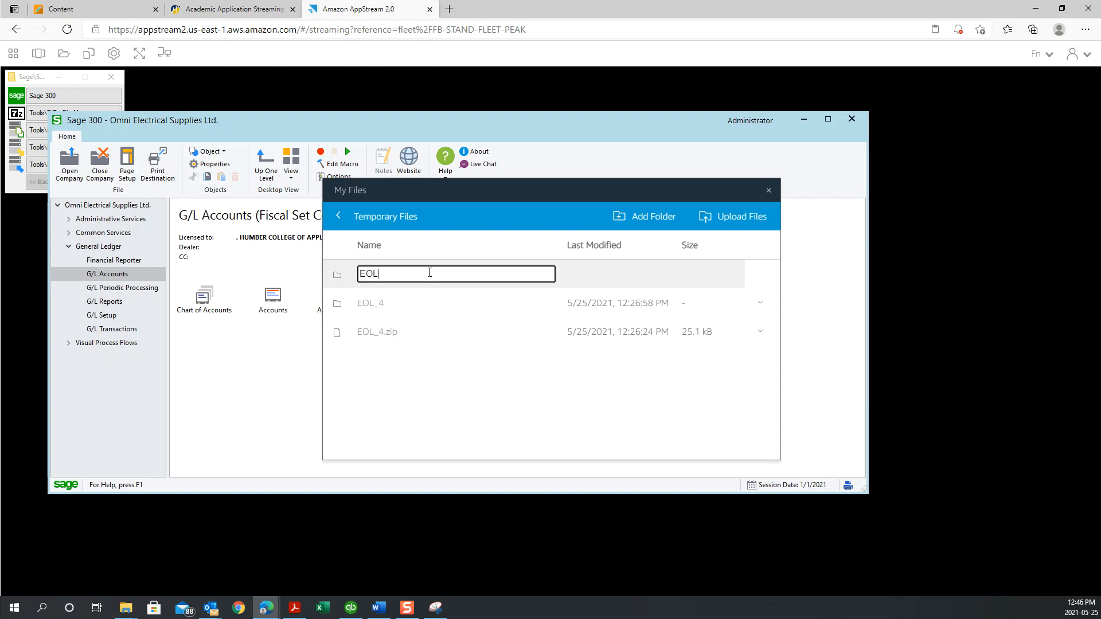
pyautogui.write('EOL_05_DS')
pyautogui.press('Return')
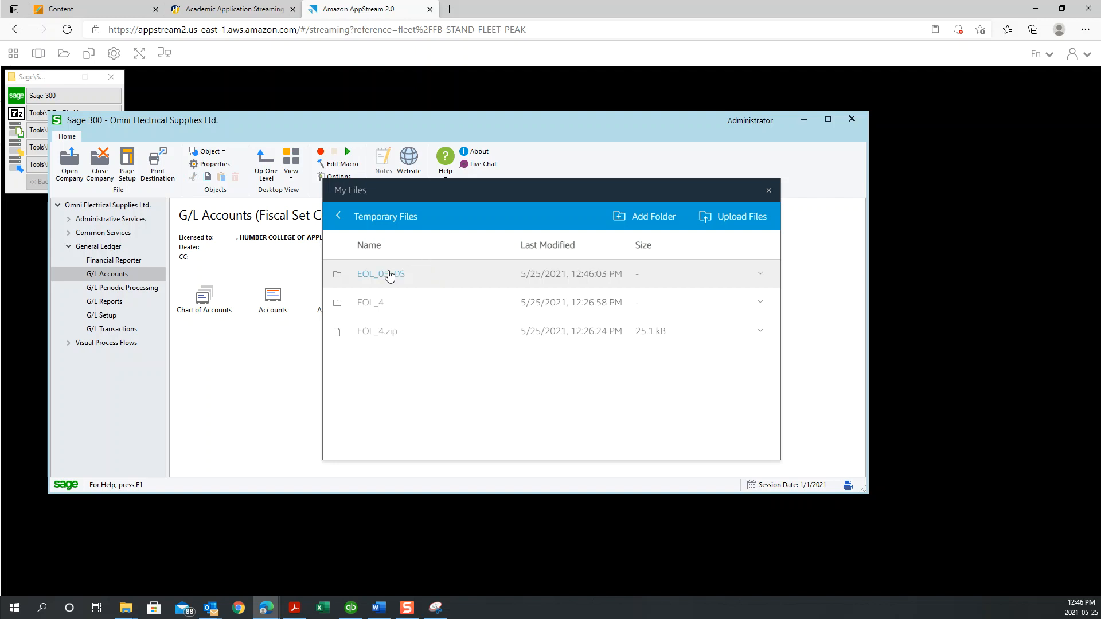
pyautogui.click(768, 190)
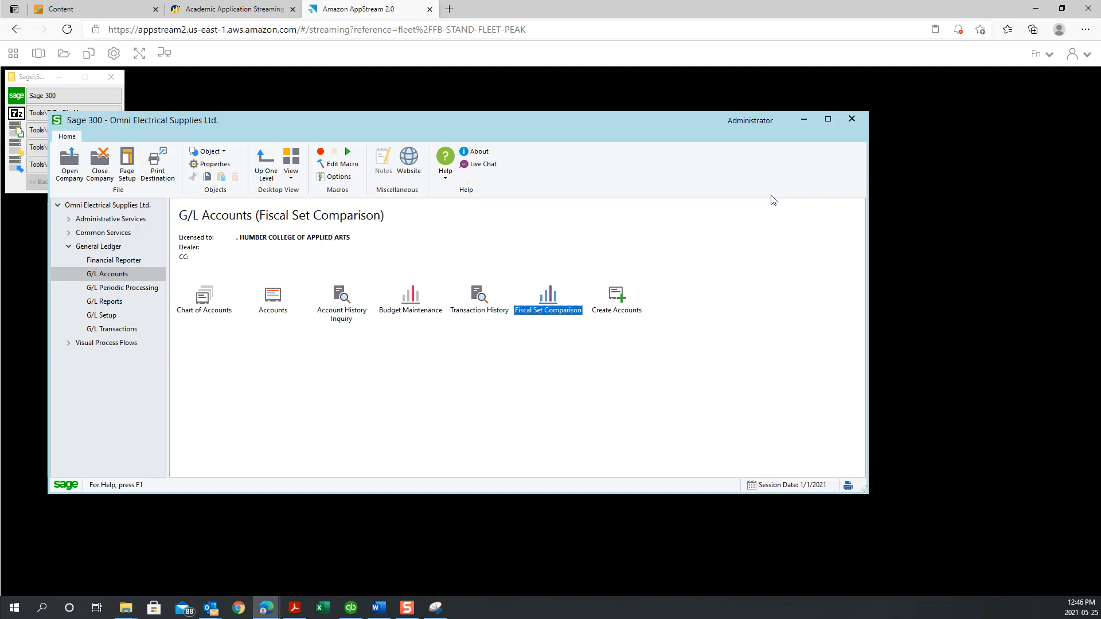
pyautogui.click(116, 221)
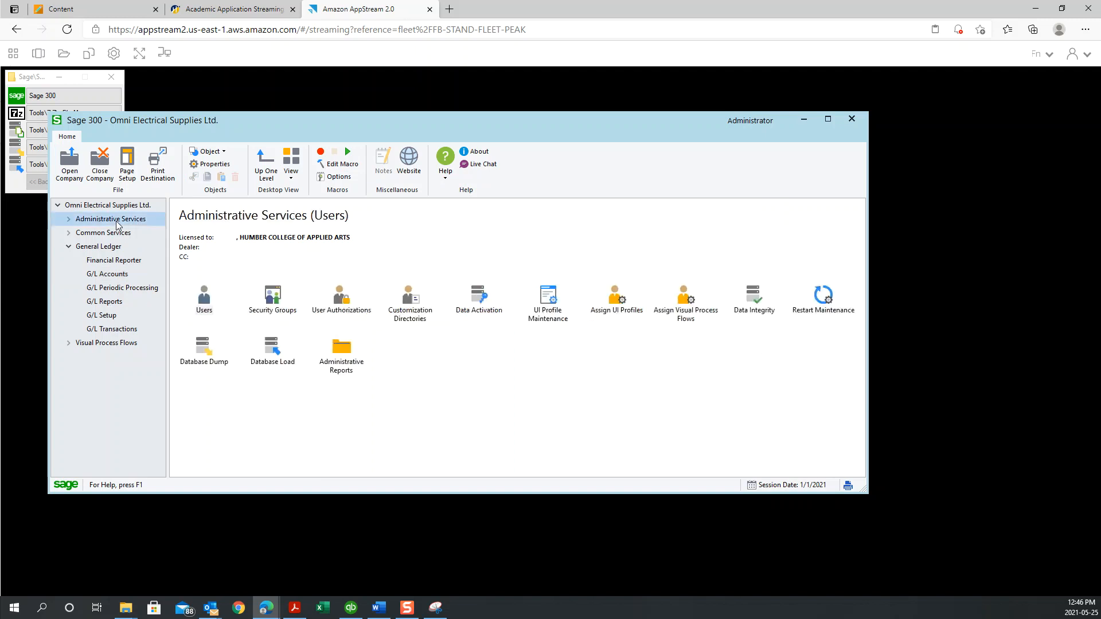
# Step: Dump the OMNDAT database into the Temporary Files\EOL_05_DS folder with Database Dump
pyautogui.click(206, 355)
pyautogui.doubleClick(206, 354)
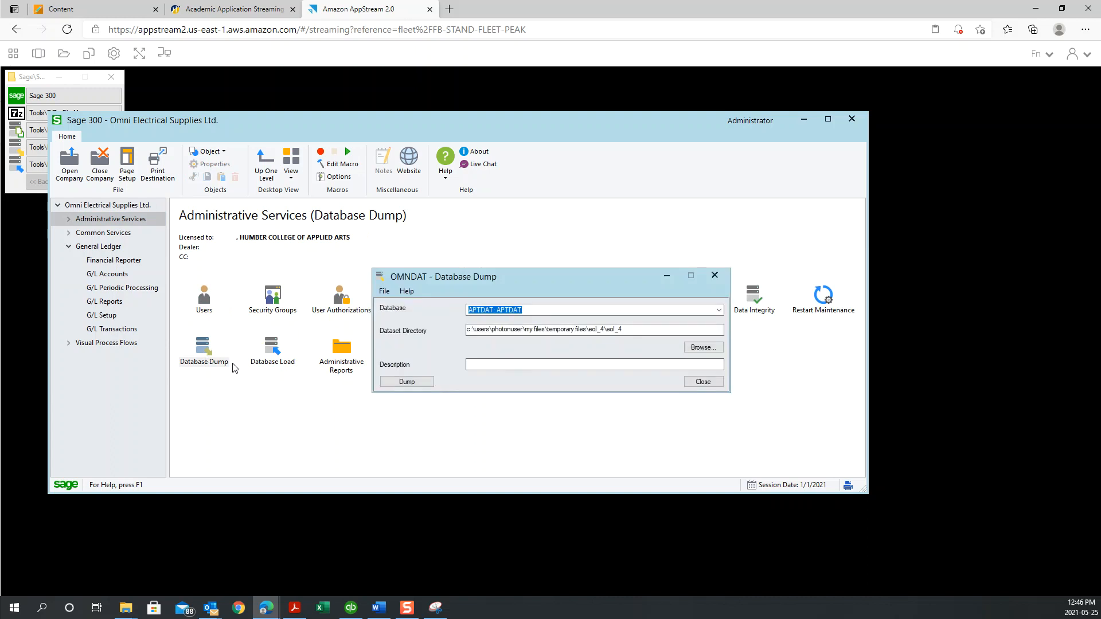
pyautogui.click(718, 313)
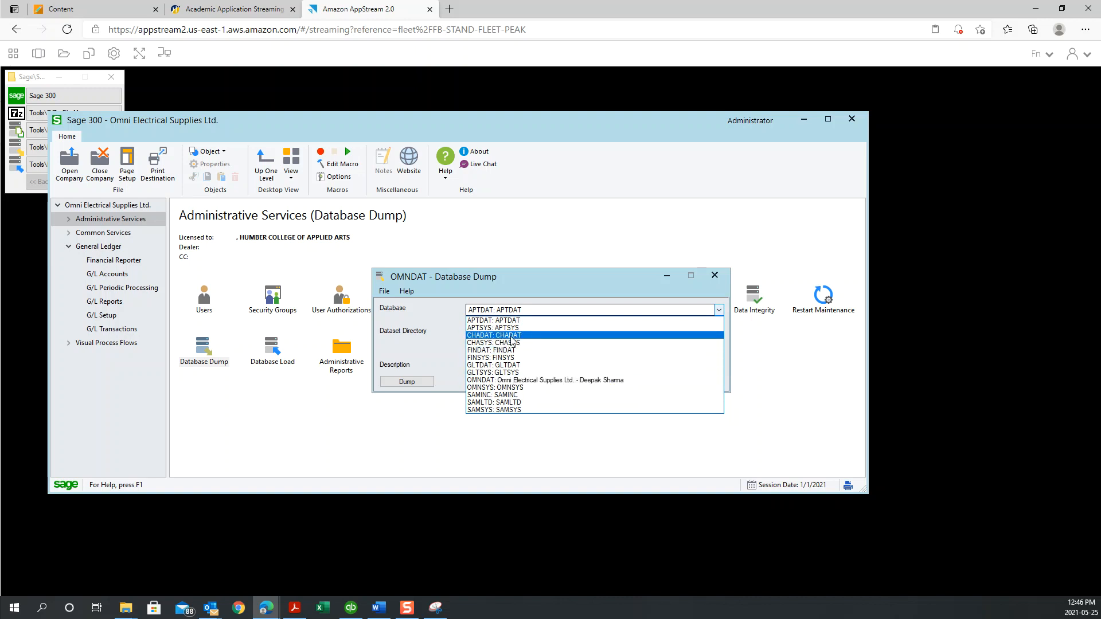
pyautogui.click(523, 381)
pyautogui.click(709, 349)
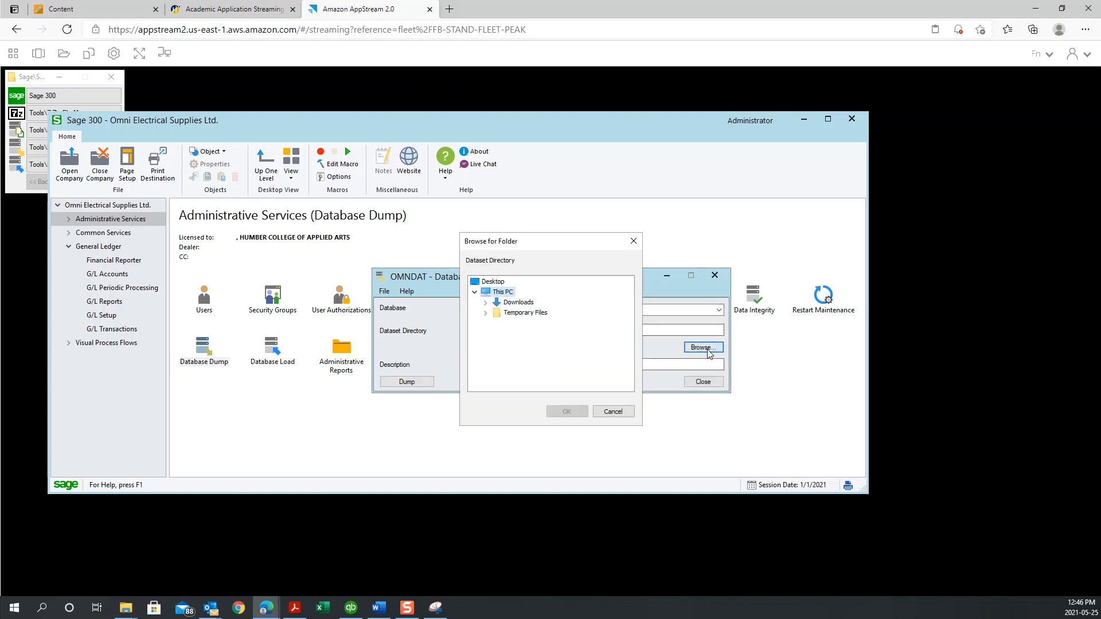
pyautogui.click(485, 313)
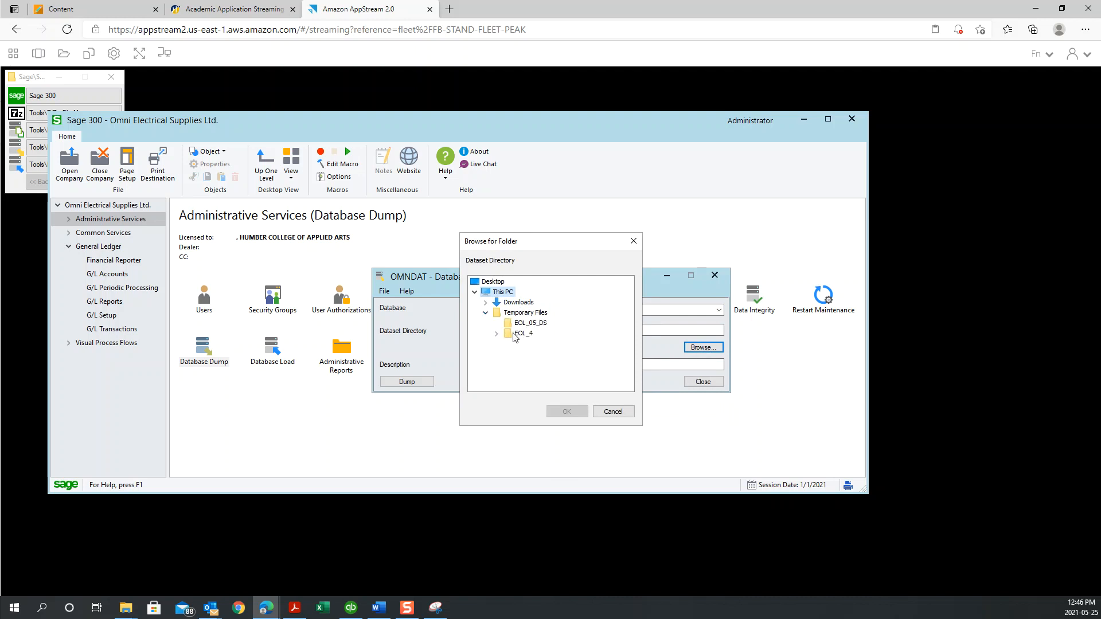
pyautogui.click(529, 324)
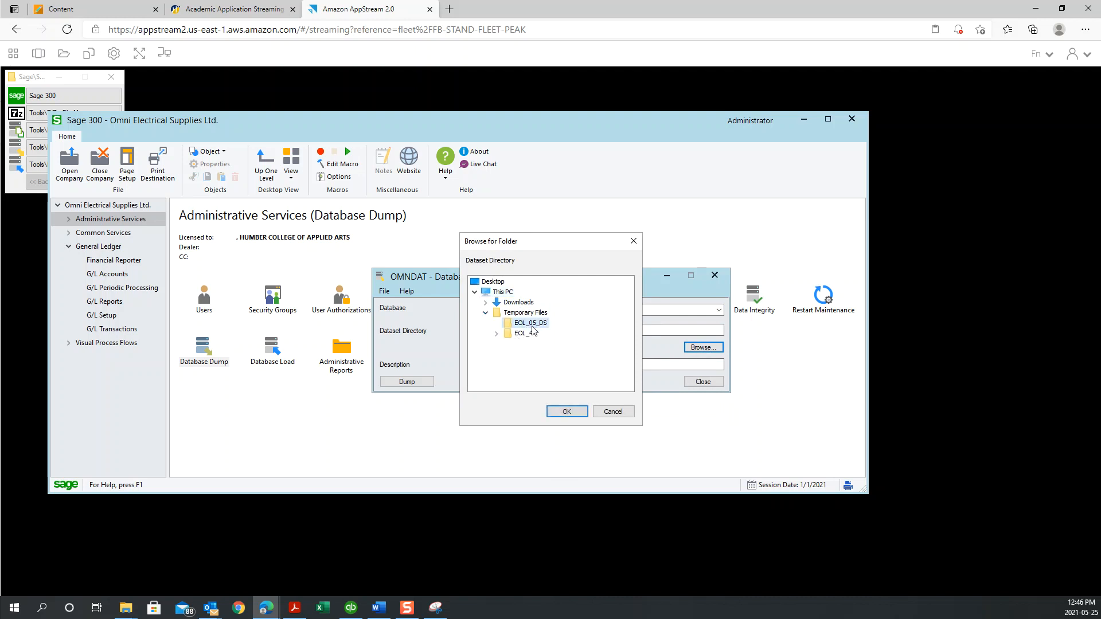
pyautogui.click(567, 412)
pyautogui.click(409, 383)
pyautogui.click(545, 374)
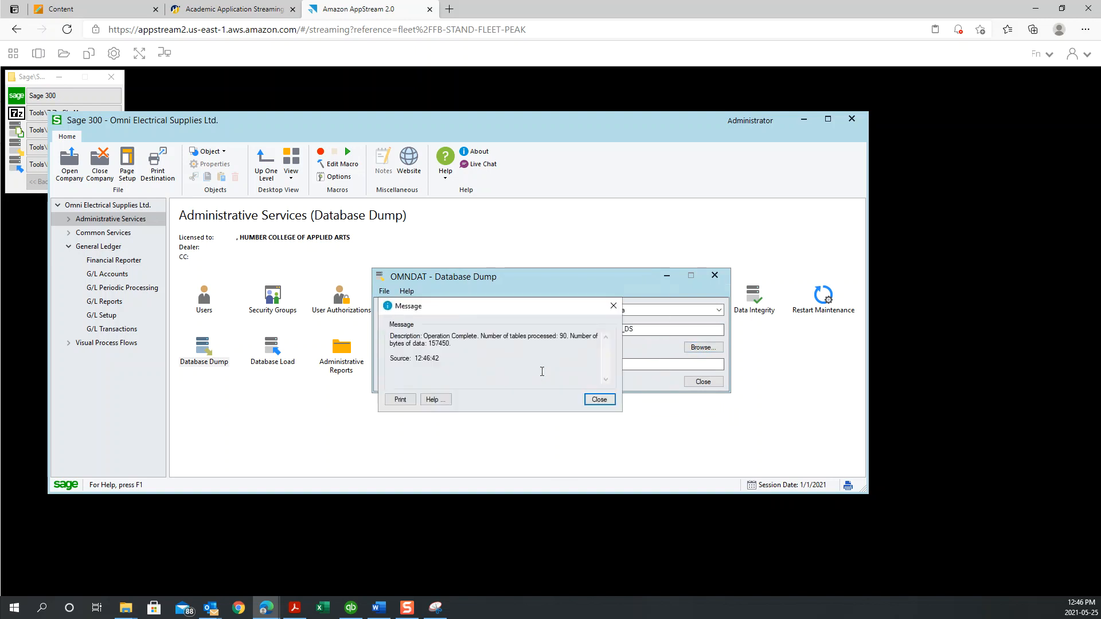
pyautogui.click(597, 400)
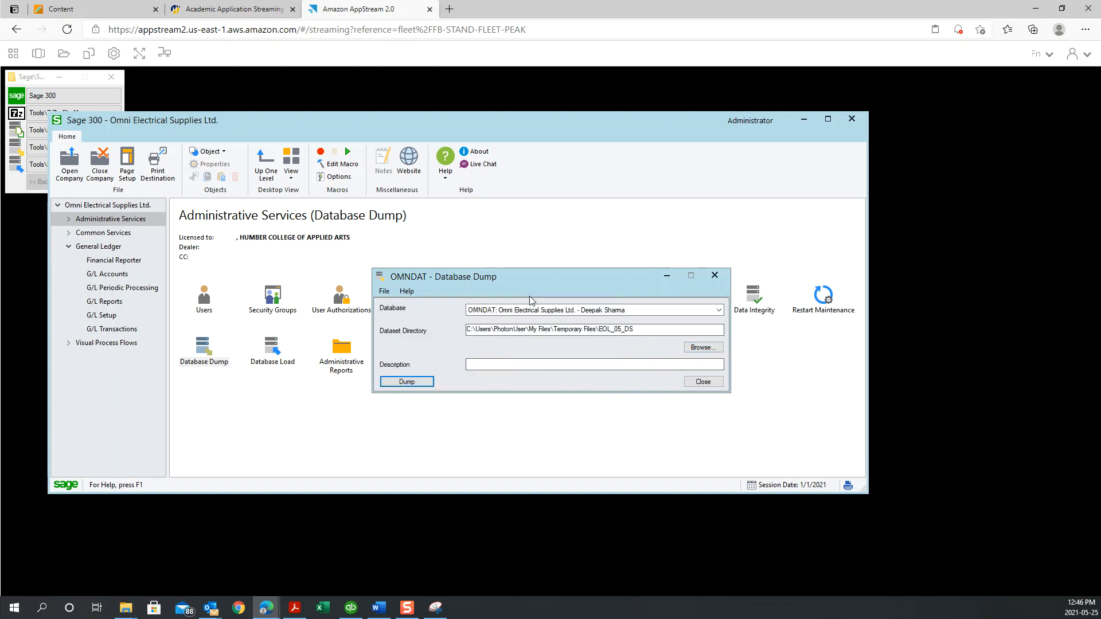
# Step: Dump OMNSYS into the same EOL_05_DS folder and close the Database Dump window
pyautogui.click(529, 311)
pyautogui.click(630, 382)
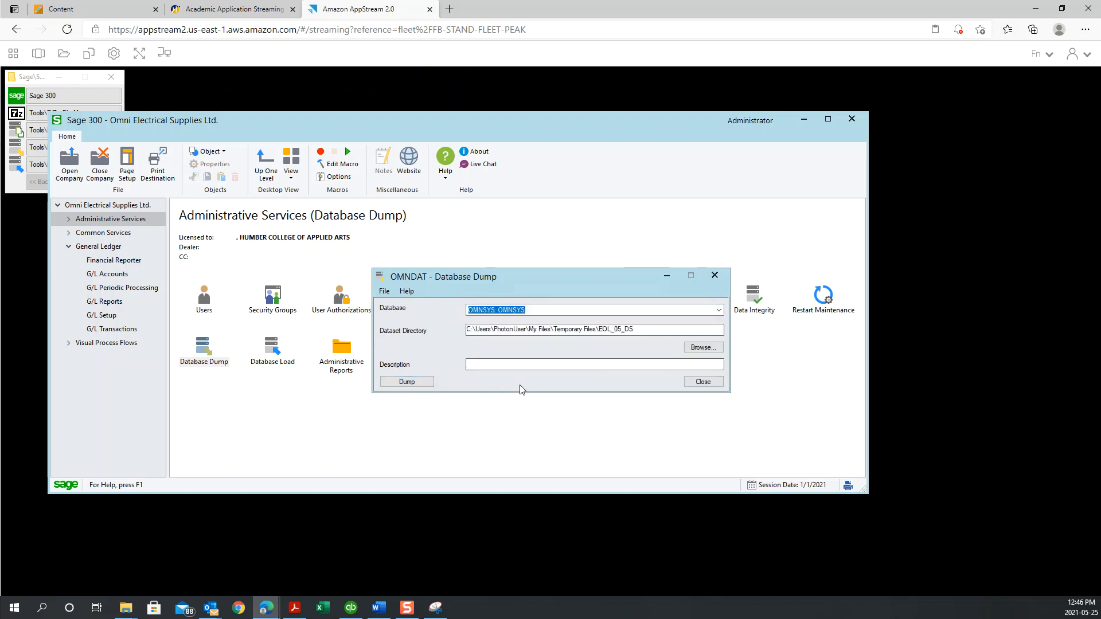
pyautogui.click(414, 382)
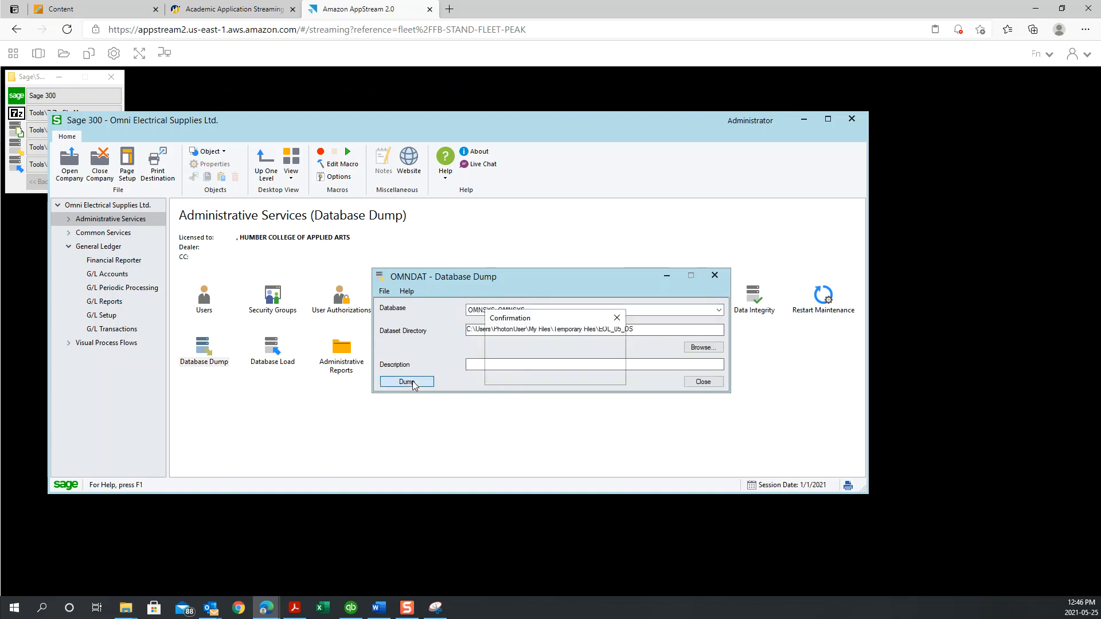
pyautogui.click(548, 372)
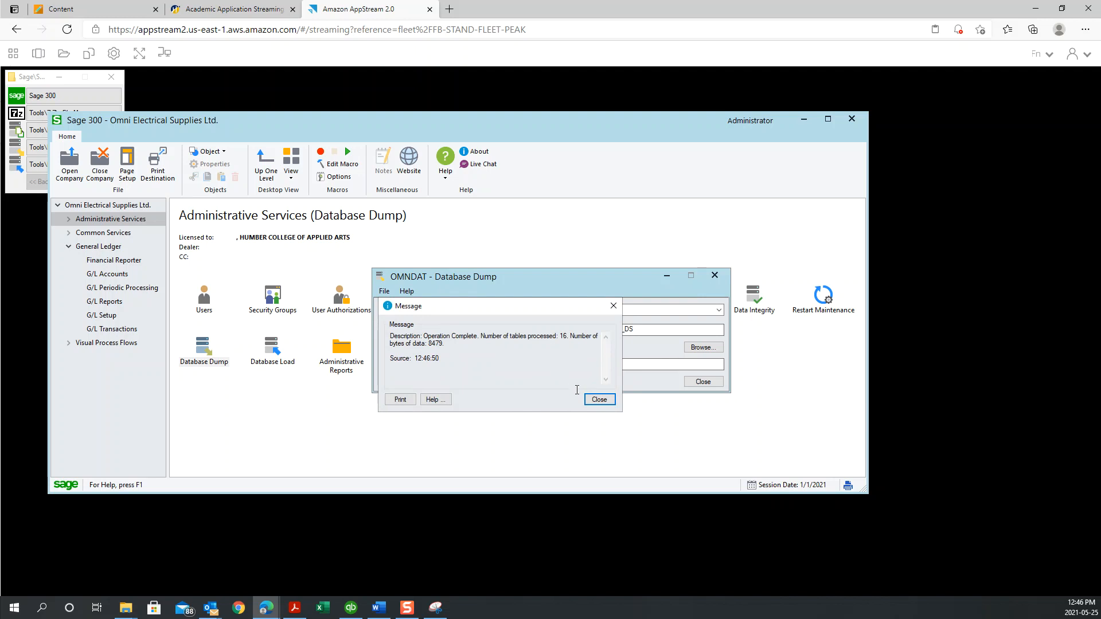
pyautogui.click(599, 399)
pyautogui.click(689, 382)
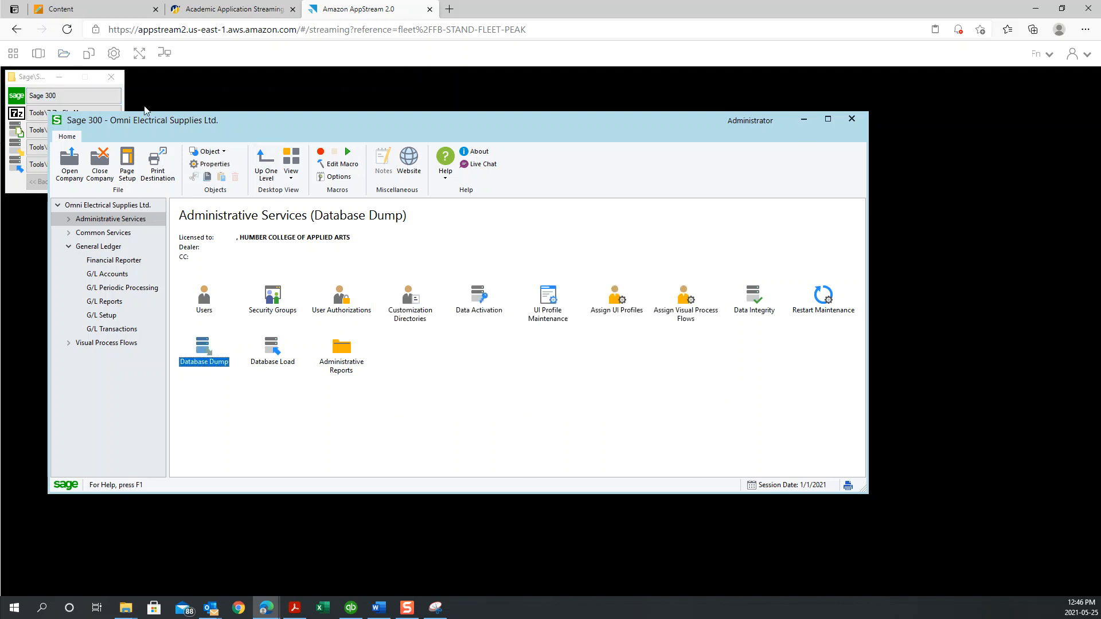
# Step: Use 7-Zip to pack Temporary Files\EOL_05_DS into EOL_05_DS.7z, then close 7-Zip
pyautogui.moveTo(269, 130); pyautogui.dragTo(419, 125)
pyautogui.click(63, 113)
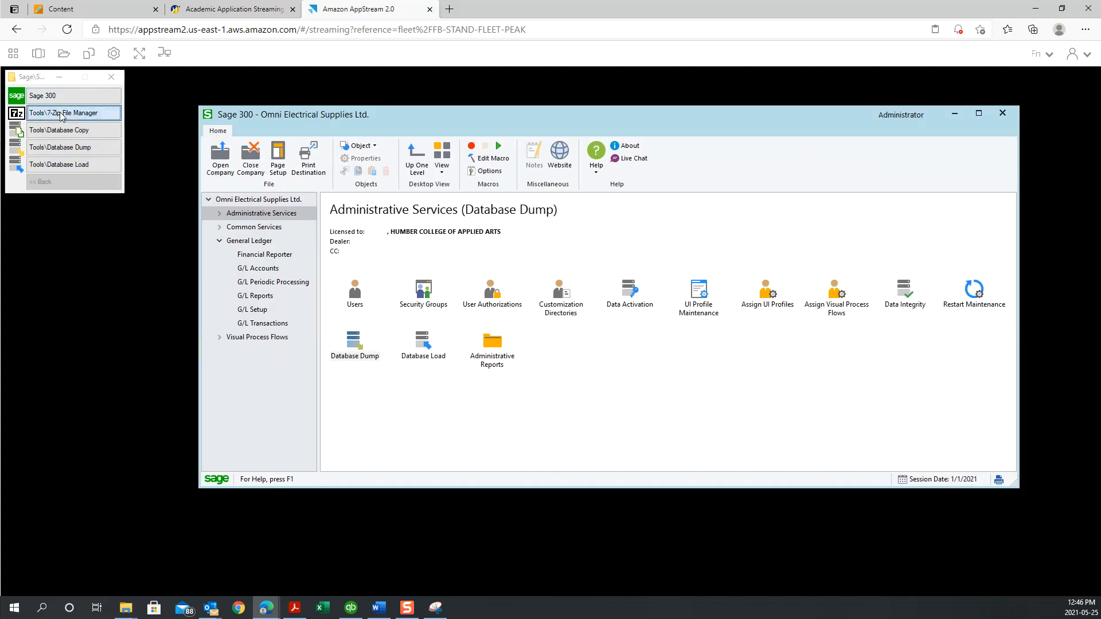
pyautogui.doubleClick(90, 189)
pyautogui.click(64, 201)
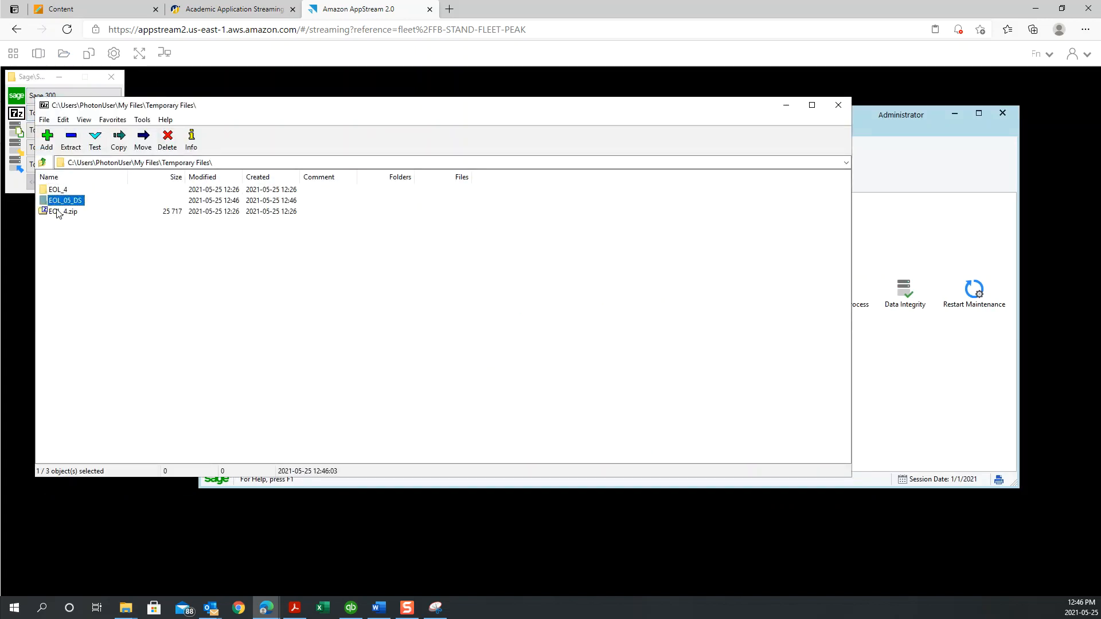
pyautogui.click(47, 139)
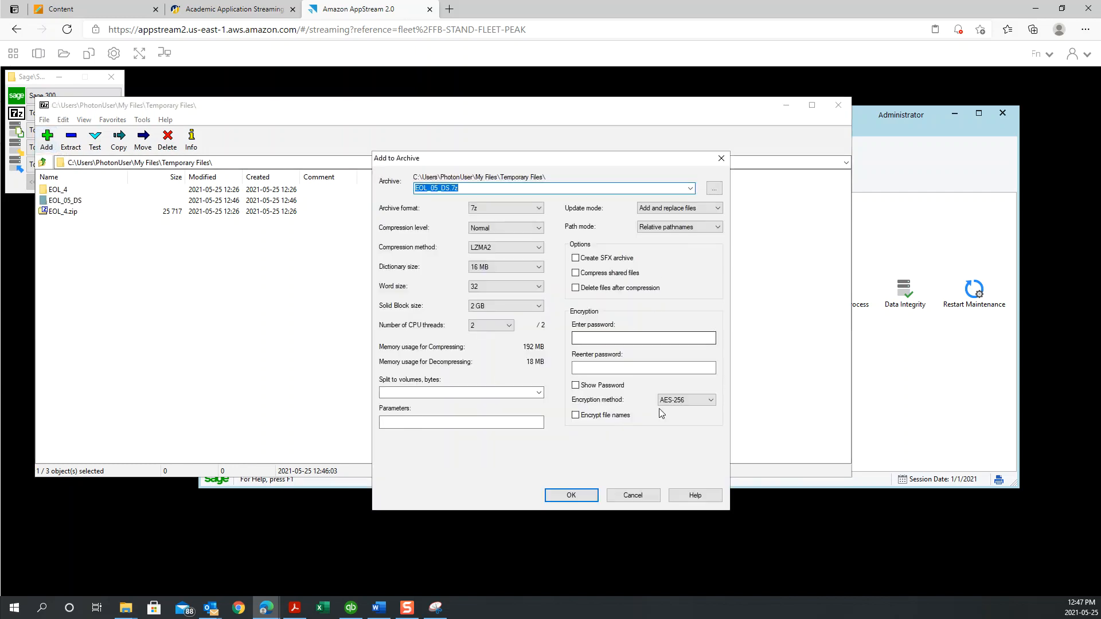
pyautogui.click(573, 491)
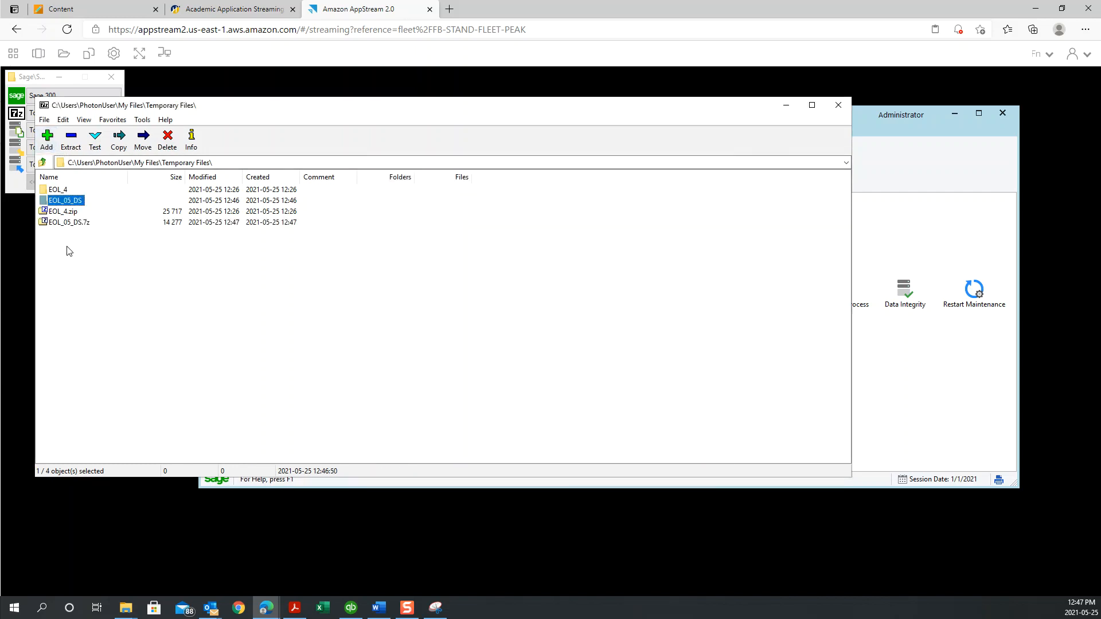
pyautogui.click(70, 224)
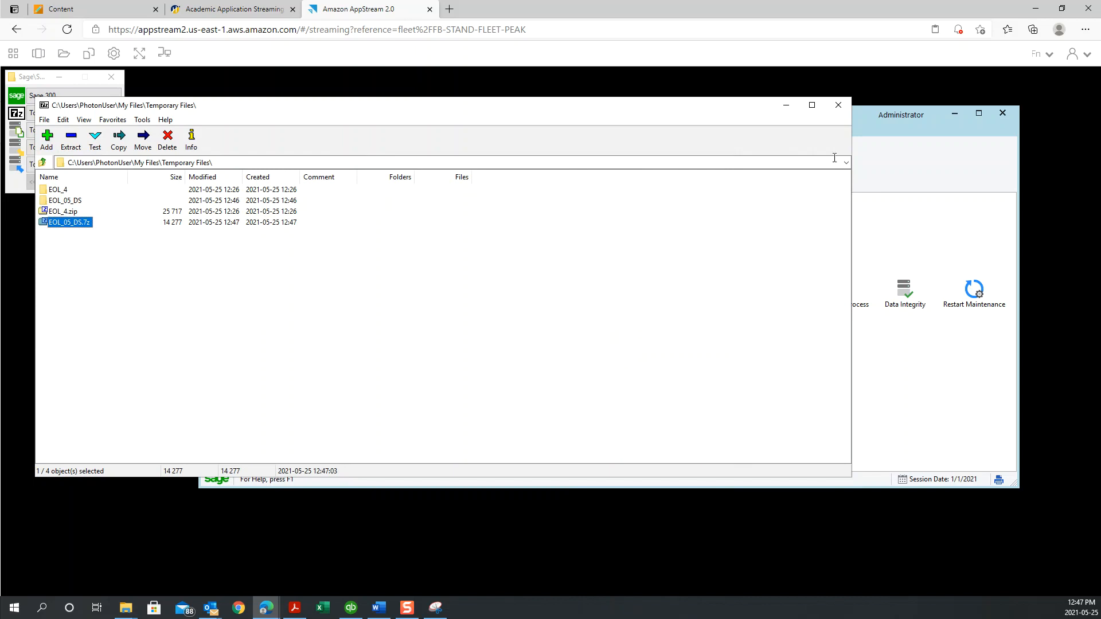
pyautogui.click(838, 106)
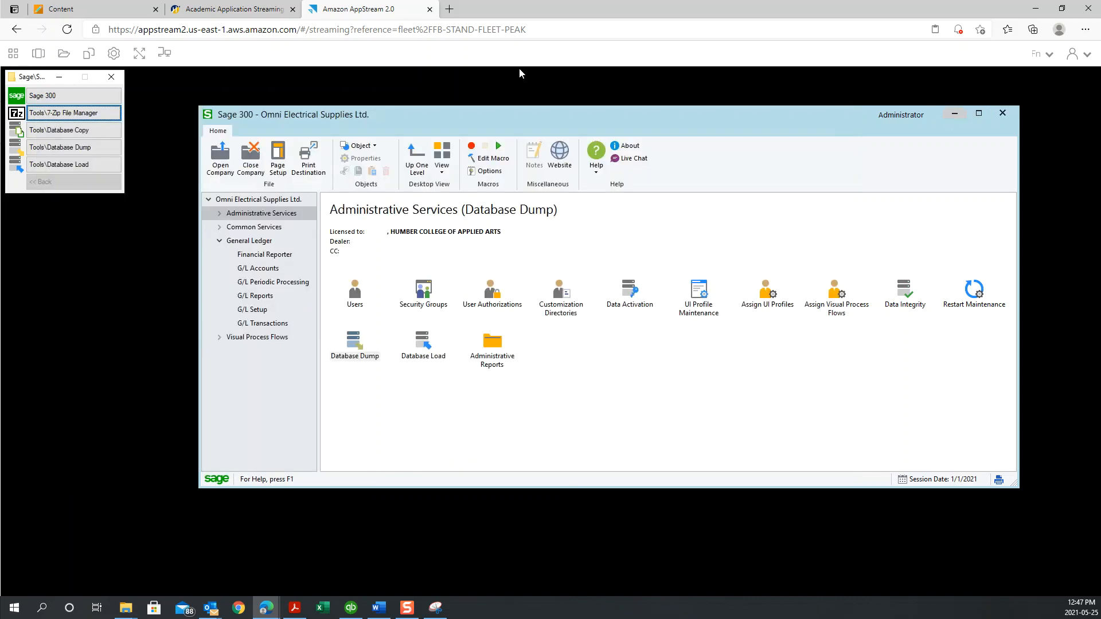
# Step: Download EOL_05_DS.7z from My Files' Temporary Files and show it in its local folder
pyautogui.click(64, 53)
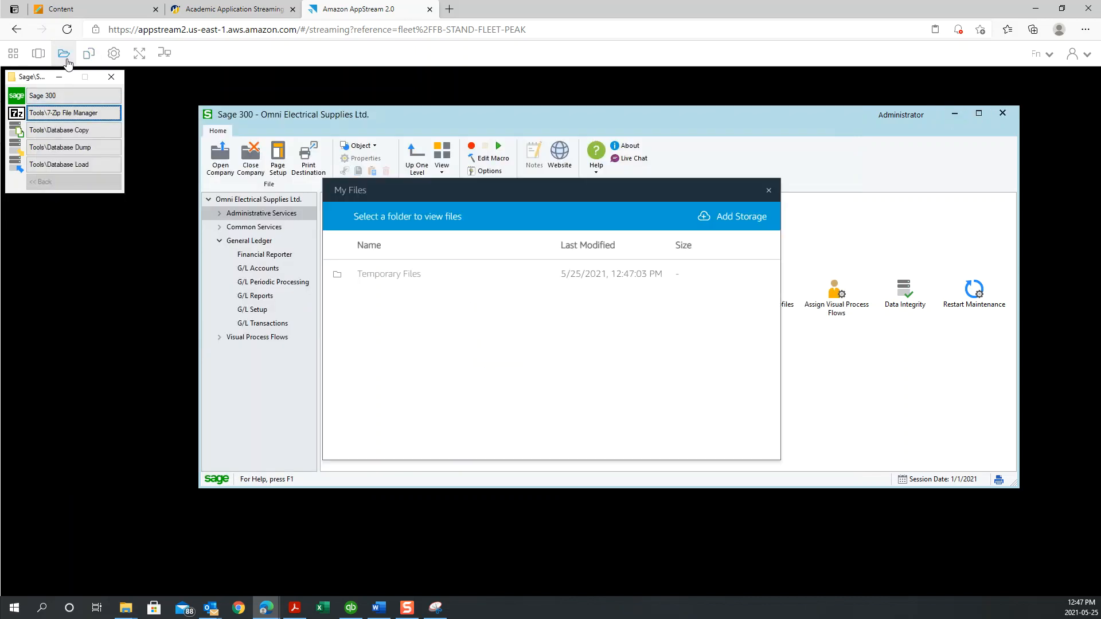
pyautogui.click(394, 284)
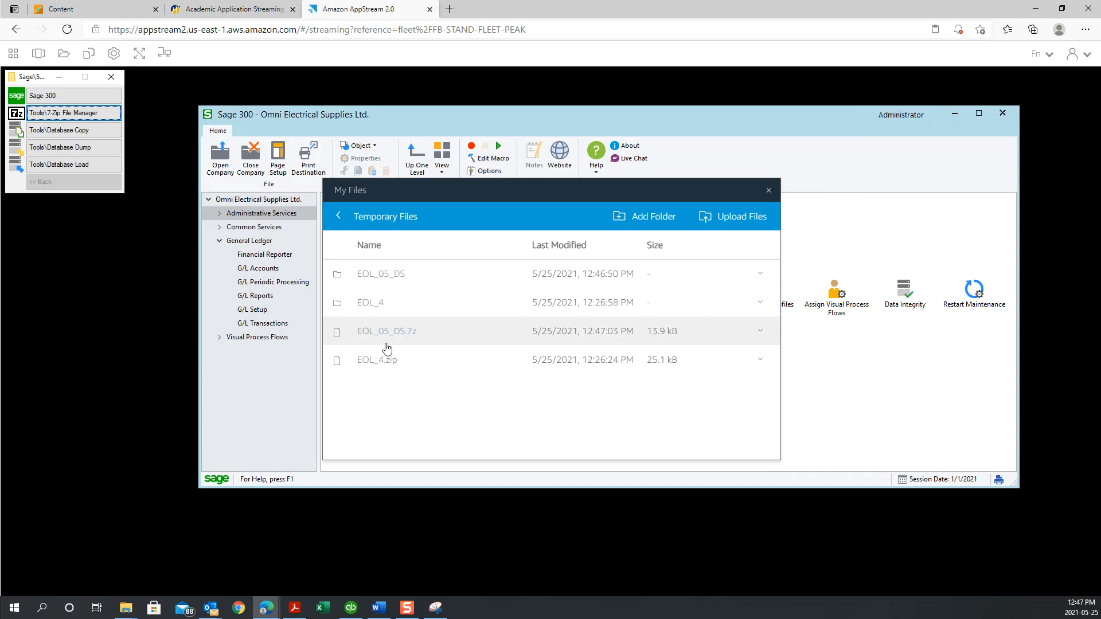
pyautogui.click(399, 339)
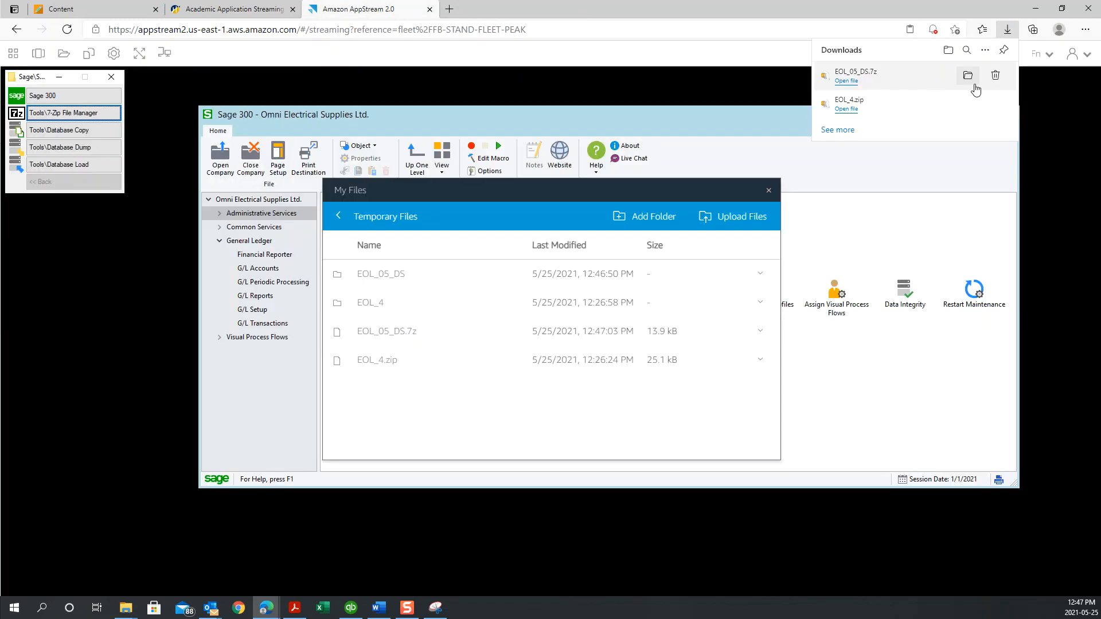
pyautogui.click(967, 82)
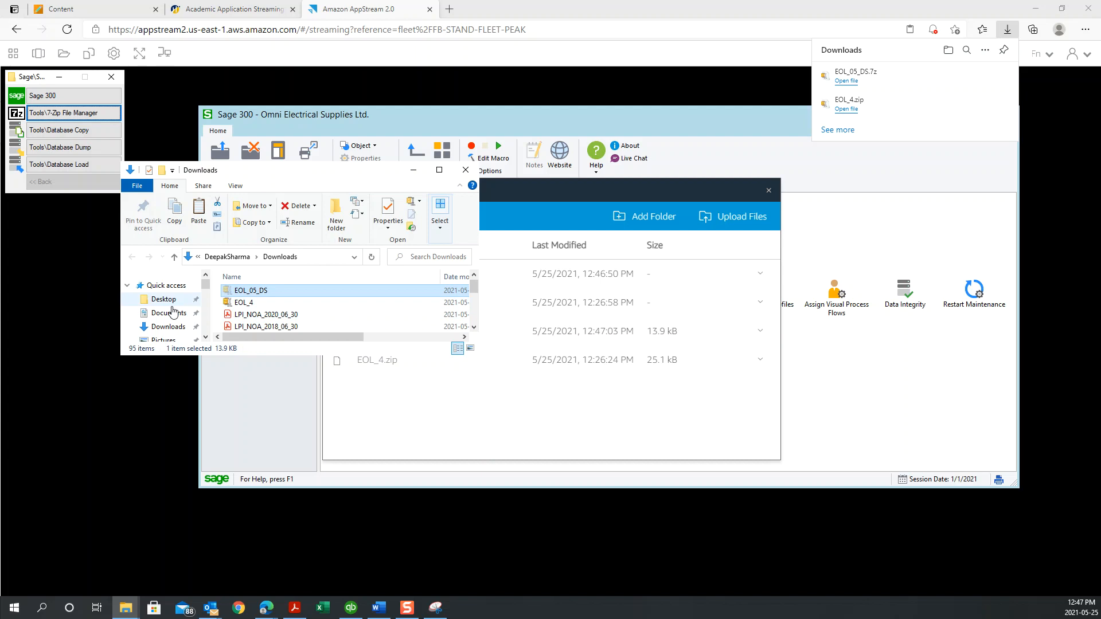
# Step: Paste EOL_05_DS.7z into C:\ACCT 204\OMNI Database Backup (DS) and close File Explorer
pyautogui.scroll(-3, 172, 304)
pyautogui.scroll(-6, 172, 309)
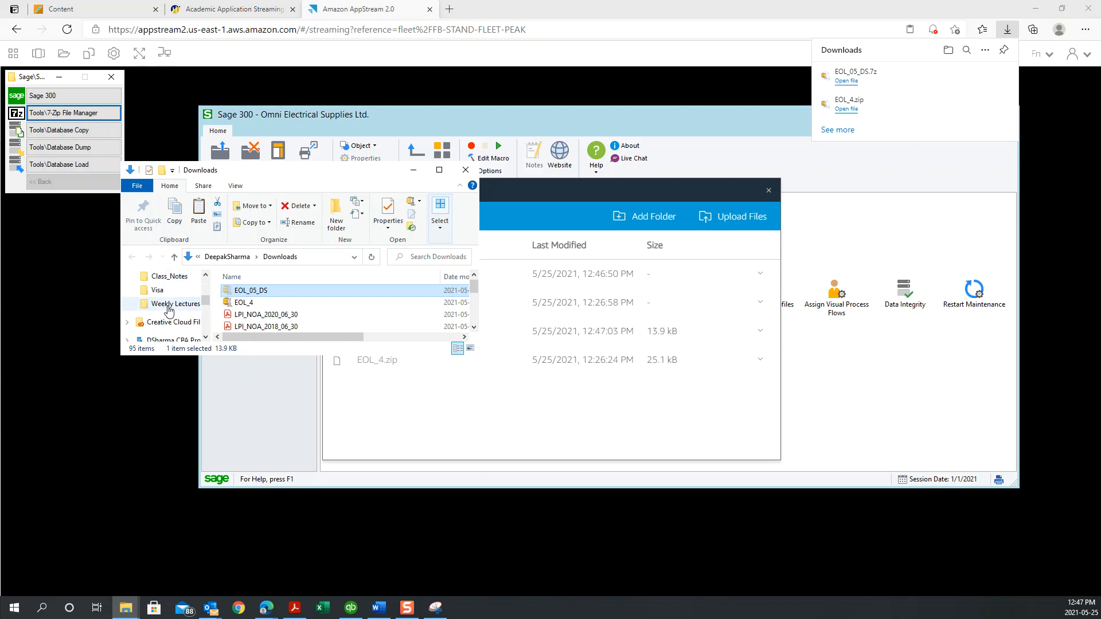
pyautogui.click(163, 334)
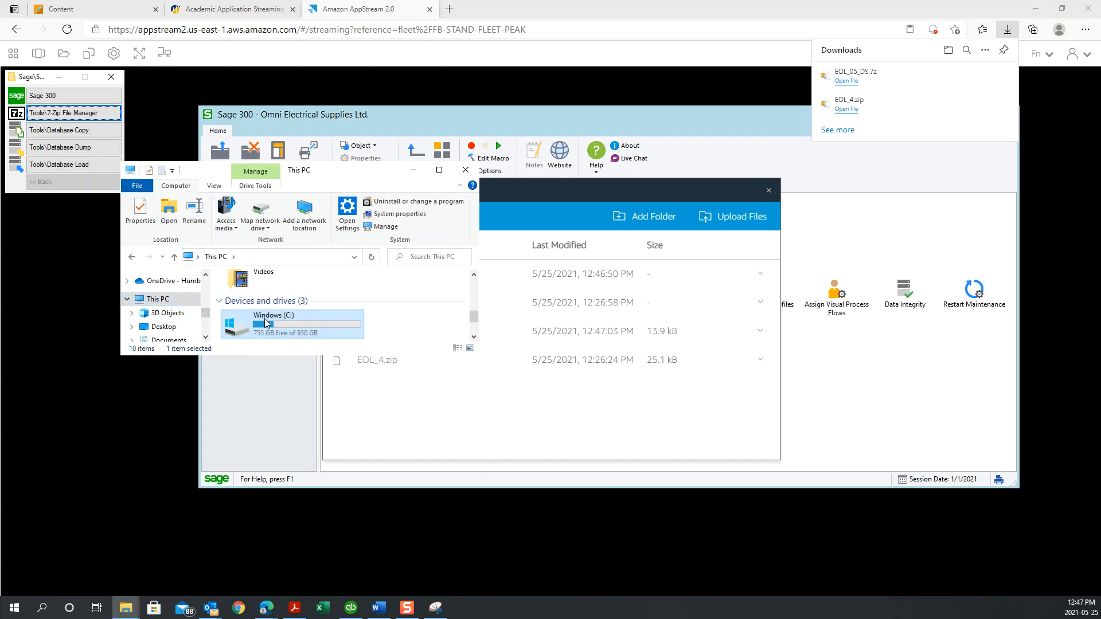
pyautogui.doubleClick(260, 315)
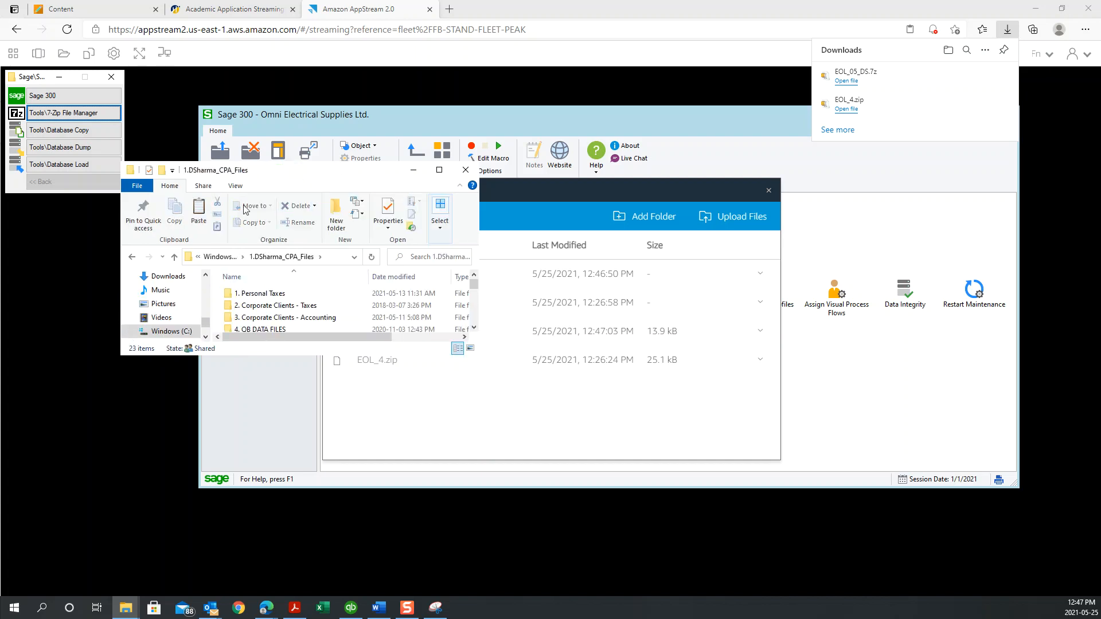
pyautogui.click(133, 258)
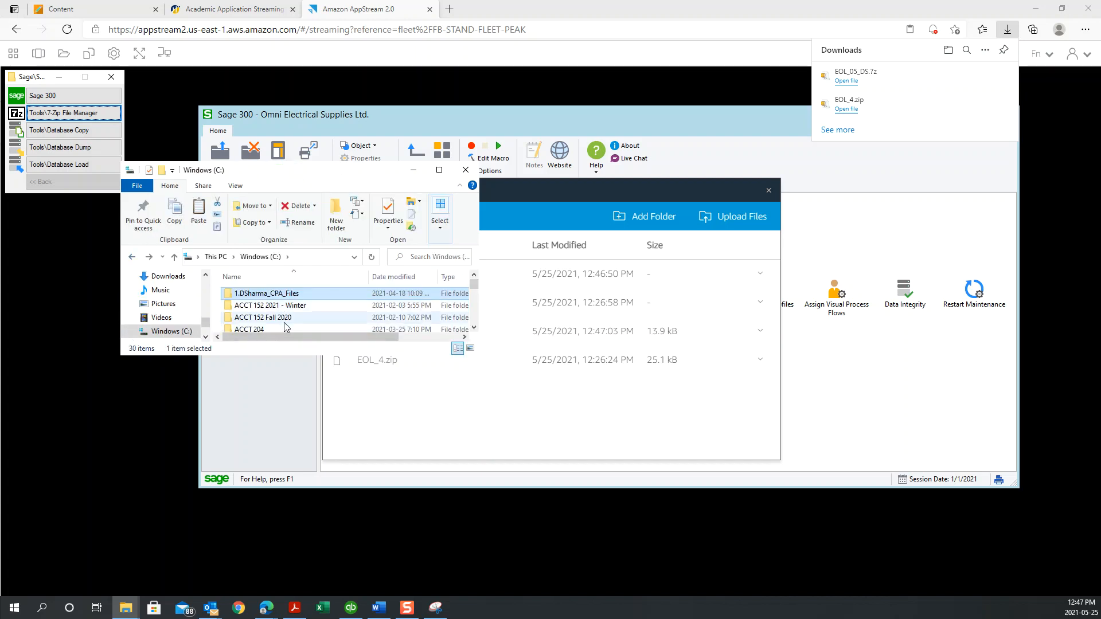
pyautogui.doubleClick(269, 318)
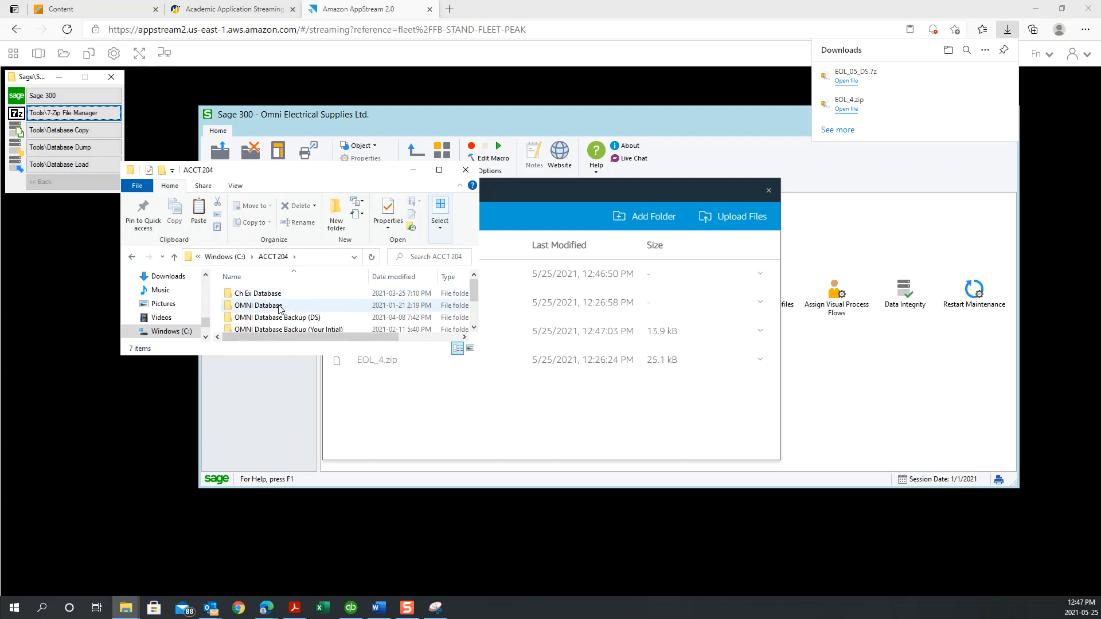
pyautogui.doubleClick(290, 301)
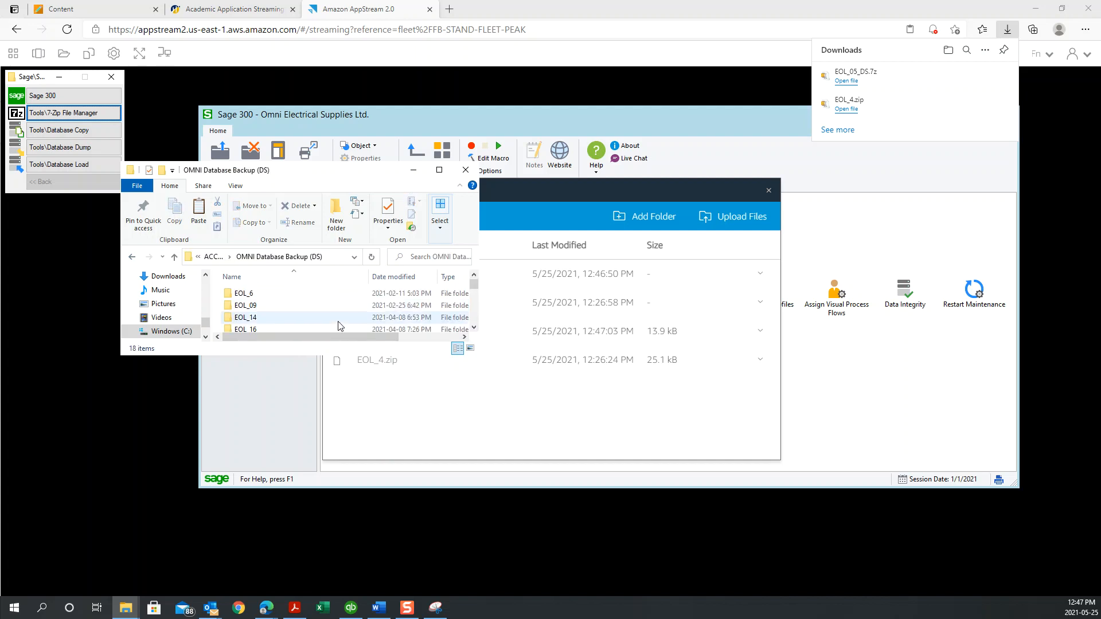
pyautogui.hotkey('ctrl', 'v')
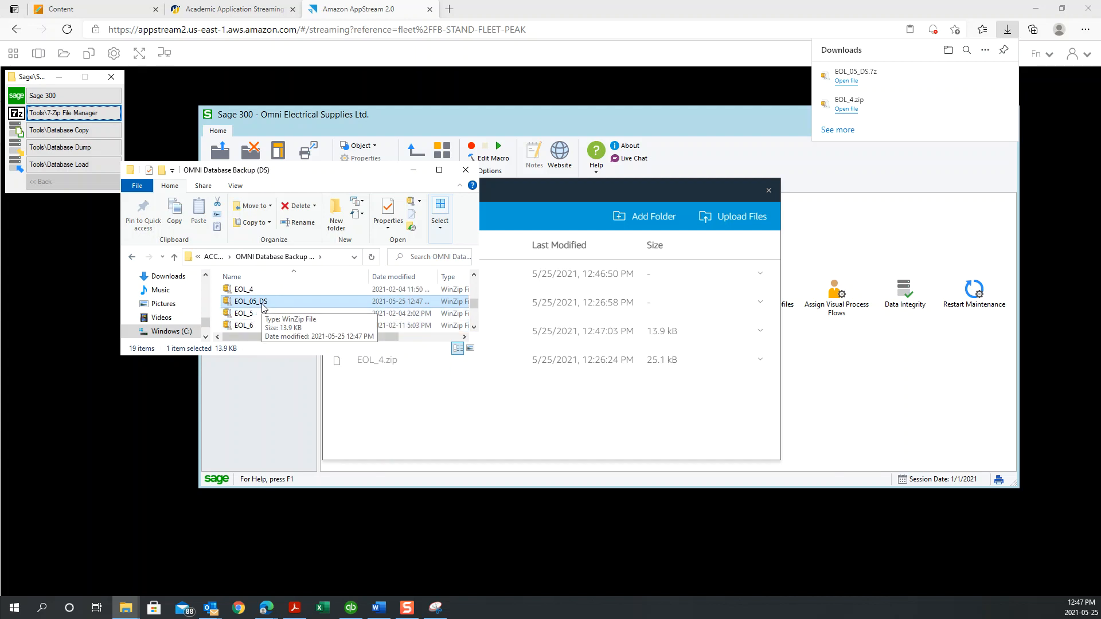
pyautogui.click(466, 170)
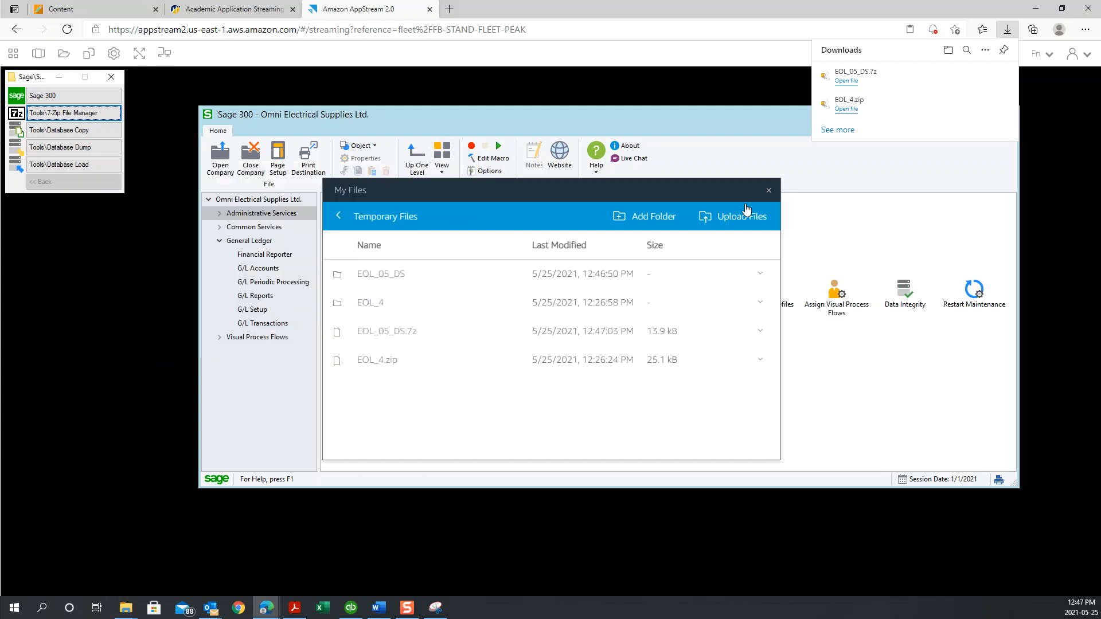
# Step: Close My Files and scroll the W3_Lesson_5_6_7_8 Word notes up to the Week 3 agenda
pyautogui.click(768, 191)
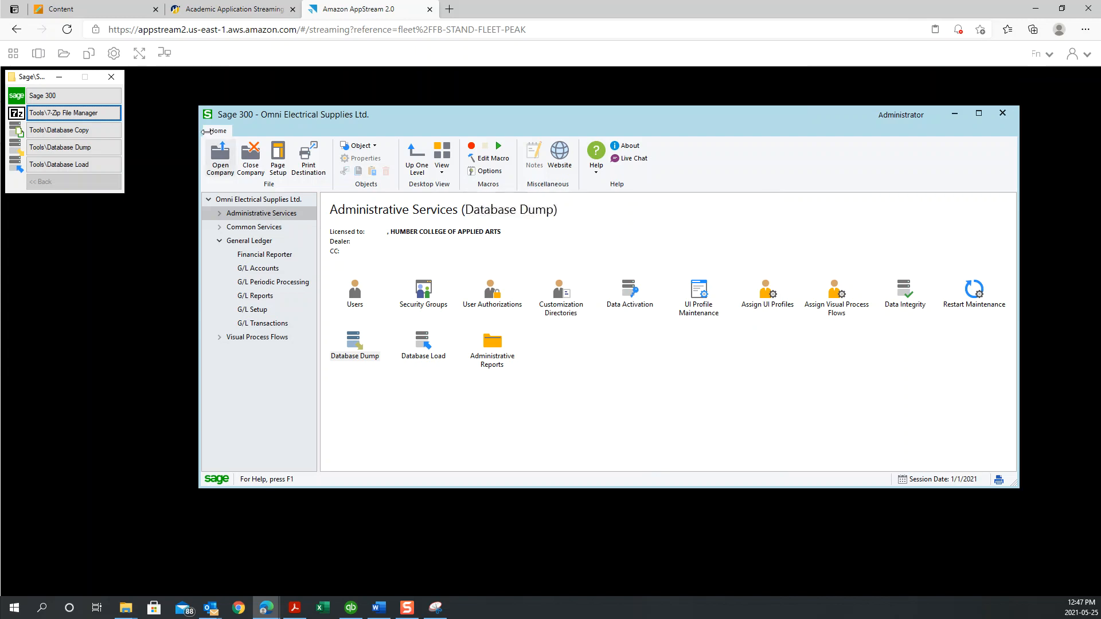
pyautogui.click(378, 607)
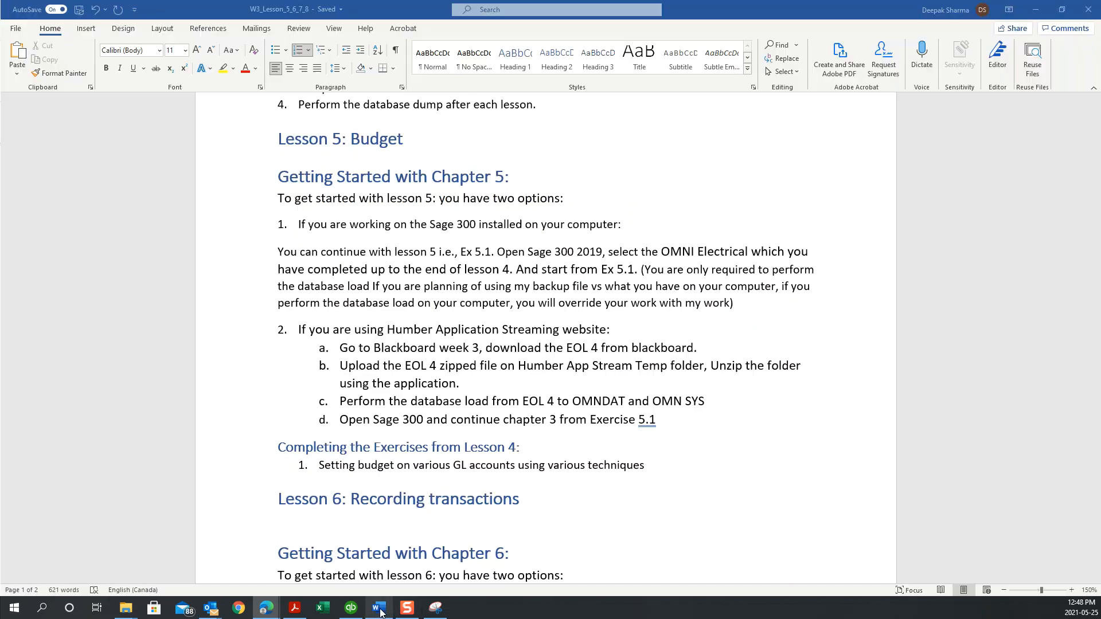
pyautogui.scroll(-2, 474, 503)
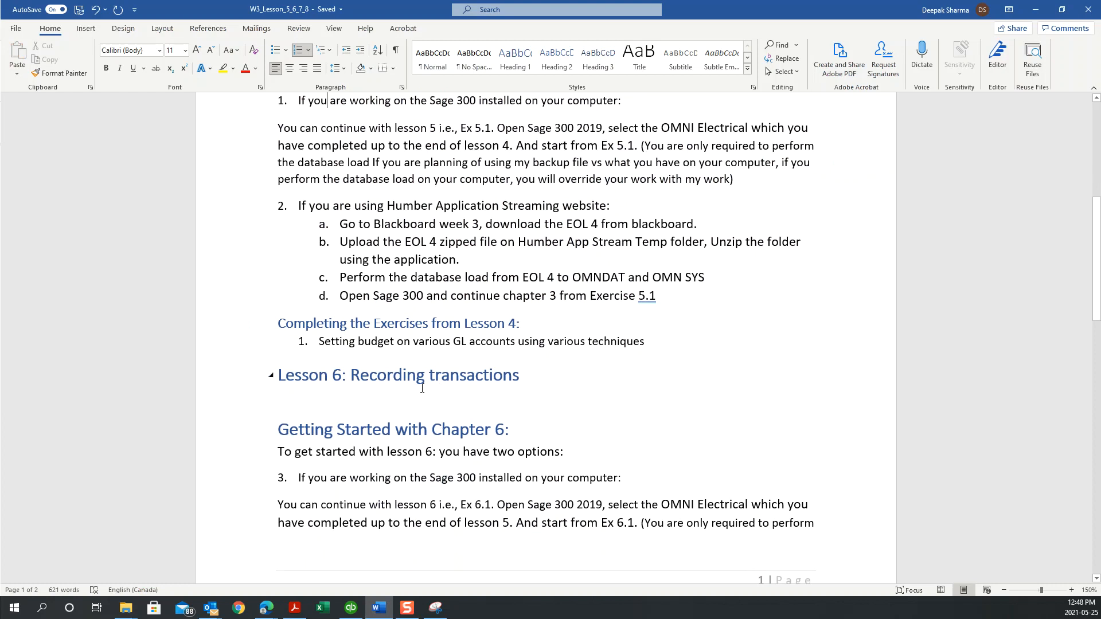
pyautogui.scroll(2, 428, 392)
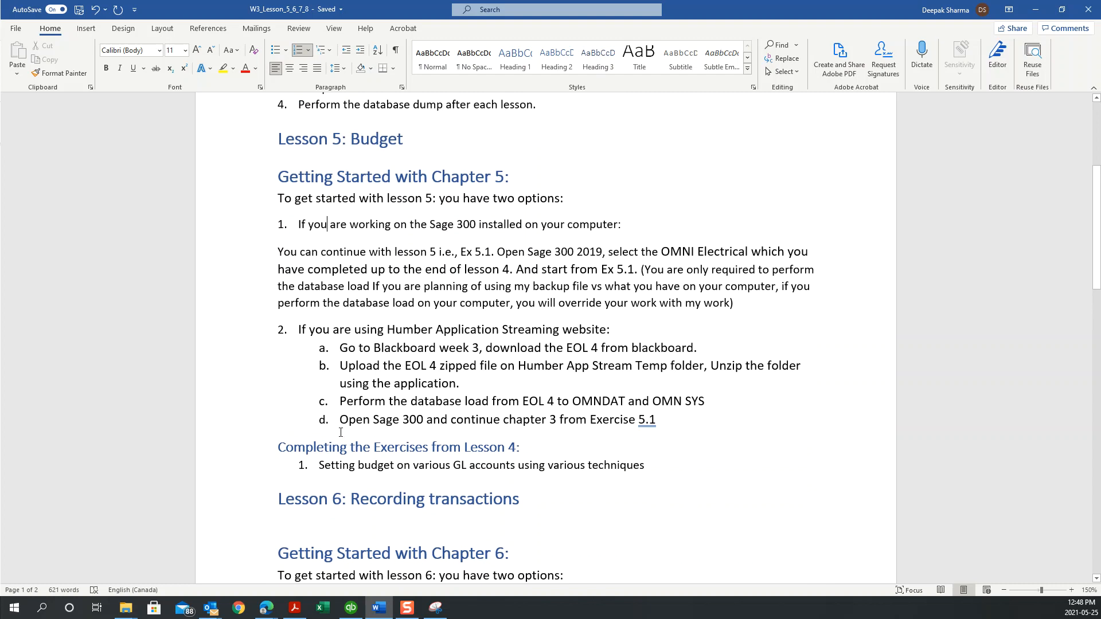
pyautogui.scroll(2, 281, 331)
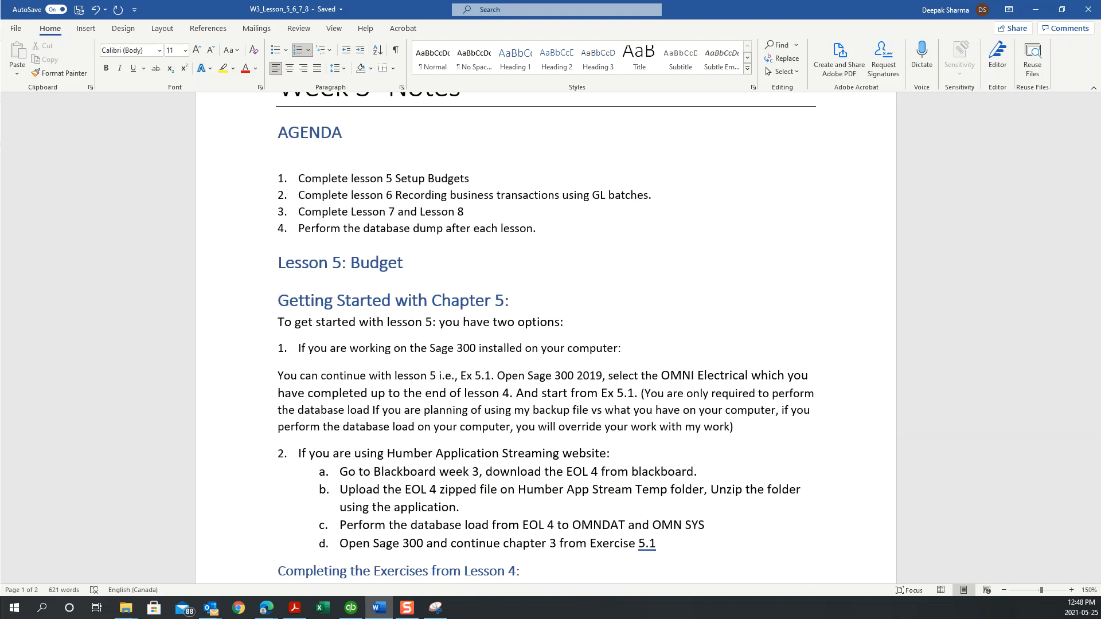